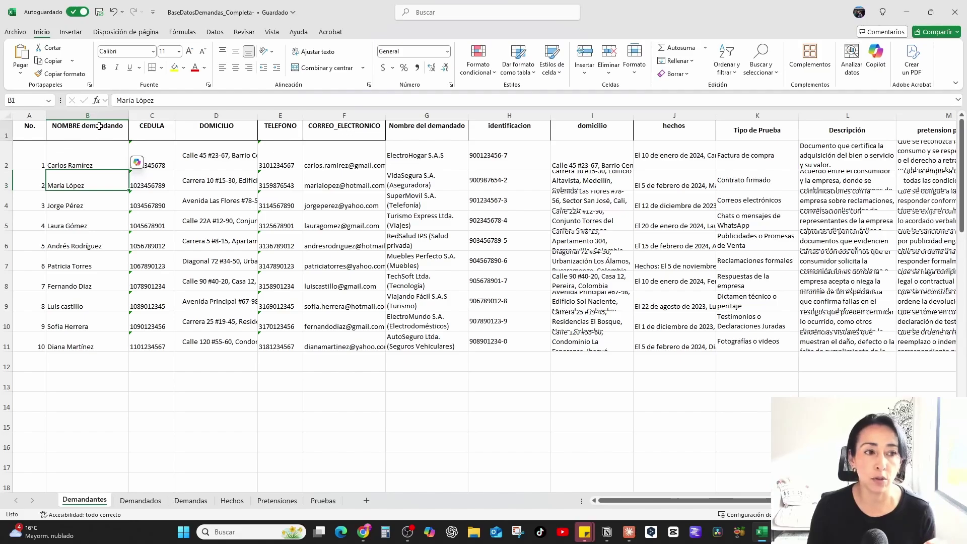
Step: Rename the header in cell B1 of the Demandantes sheet to "NOMBRE DEMADANTE"
double_click(125, 129)
key(BackSpace)
key(BackSpace)
text(NTE)
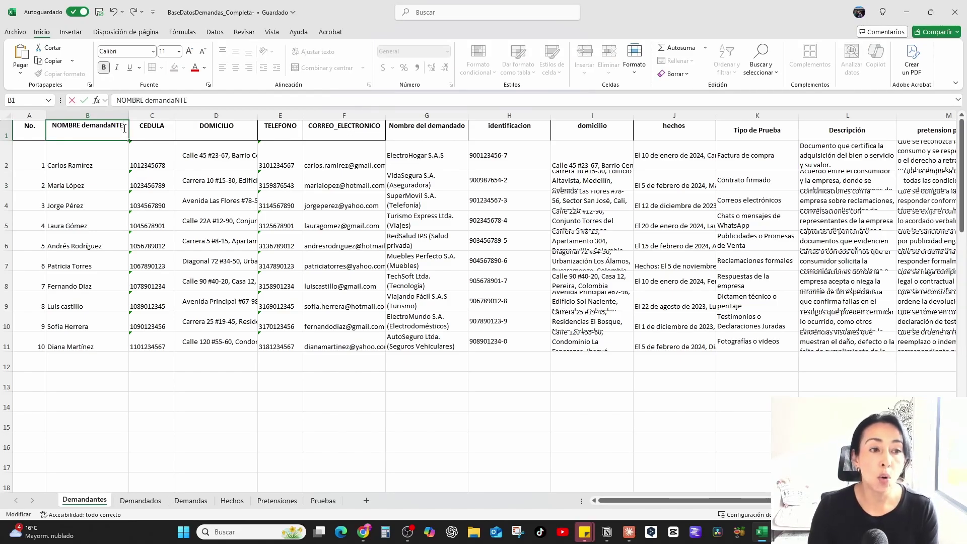
key(BackSpace)
key(BackSpace)
key(BackSpace)
key(BackSpace)
key(BackSpace)
key(BackSpace)
key(BackSpace)
key(BackSpace)
key(BackSpace)
key(BackSpace)
key(BackSpace)
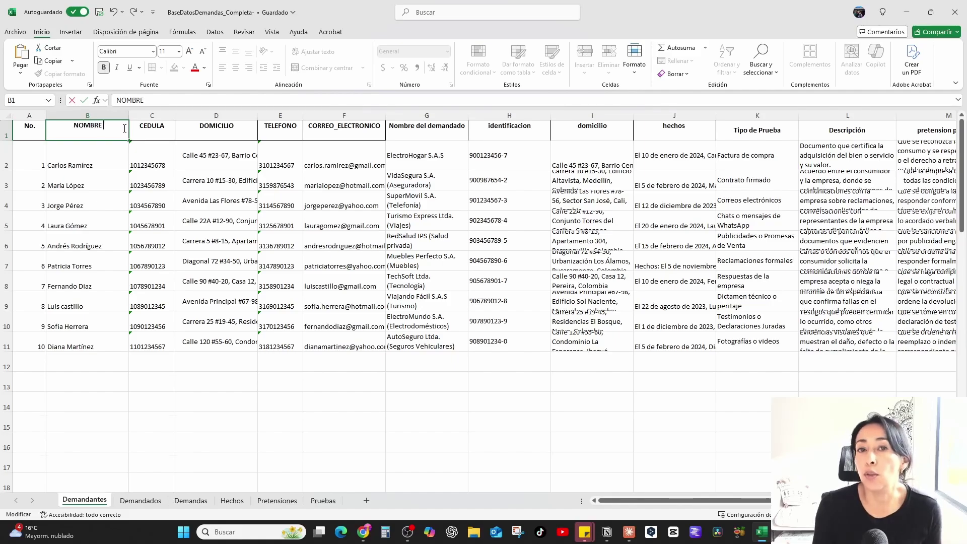
text(DEMANDANTE)
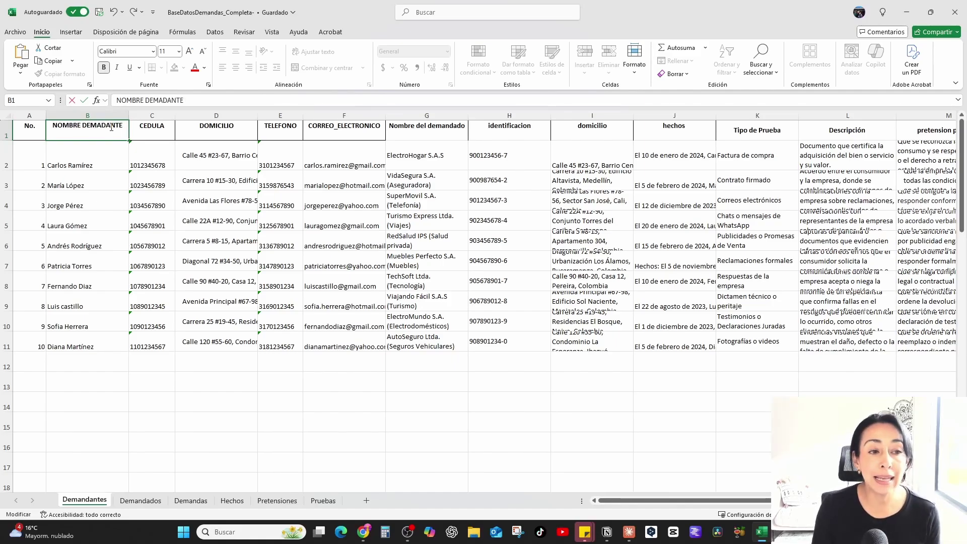
click(146, 130)
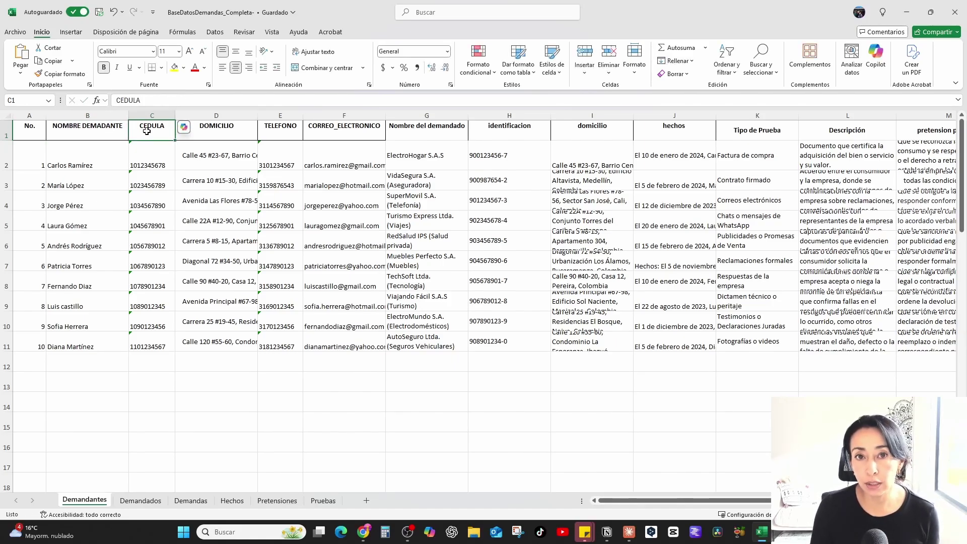
Step: Examine the claimant and defendant columns from CEDULA through hechos, including the facts of the first case
drag(146, 131, 146, 154)
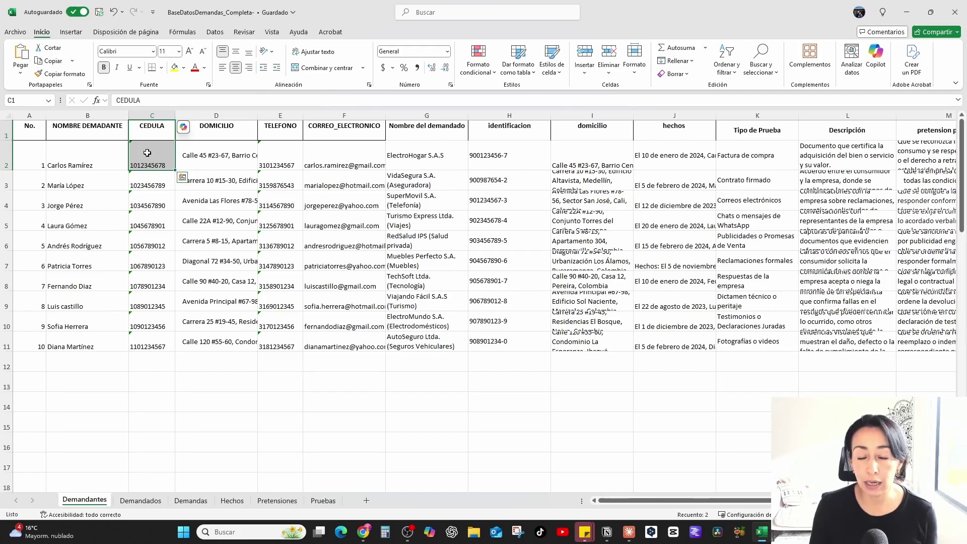
click(146, 153)
click(221, 133)
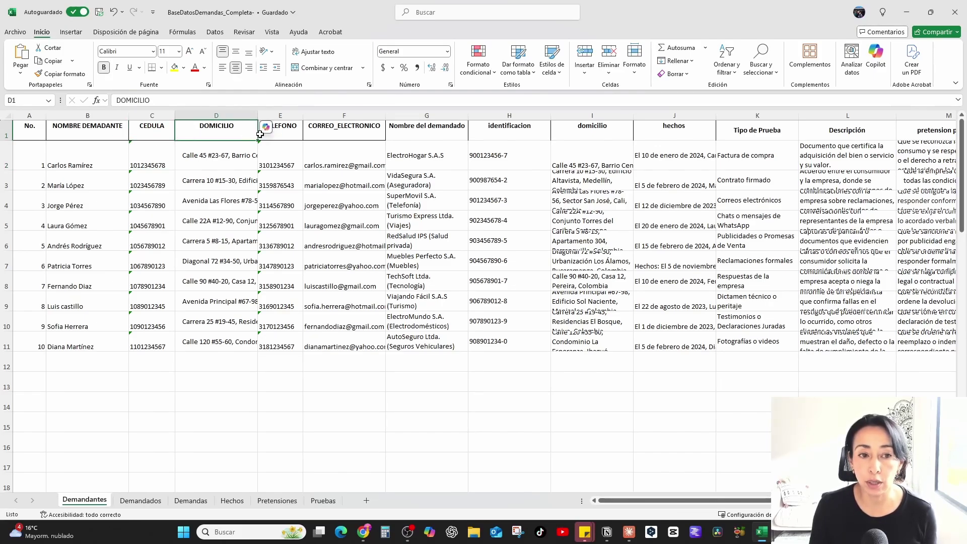
click(284, 134)
click(335, 133)
click(432, 133)
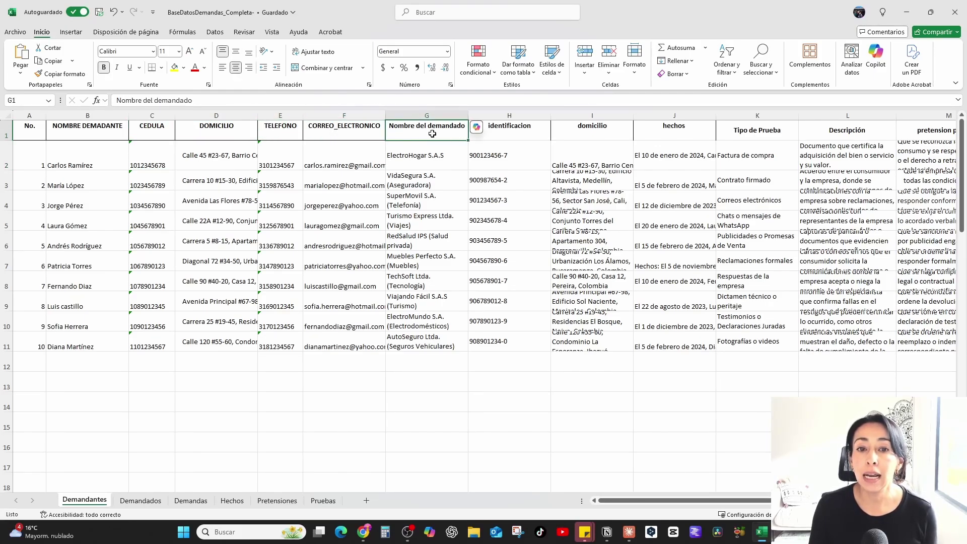
click(483, 135)
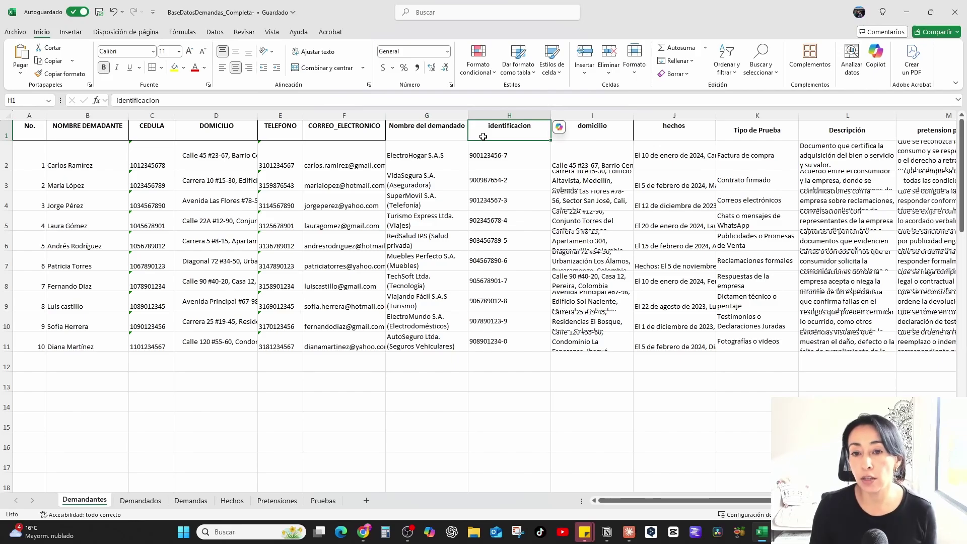
key(Right)
key(Right)
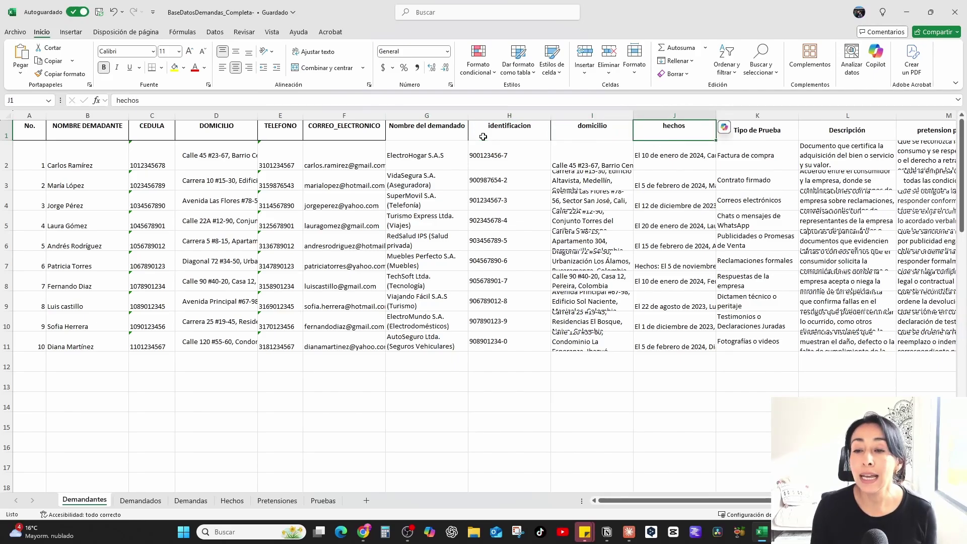
click(647, 163)
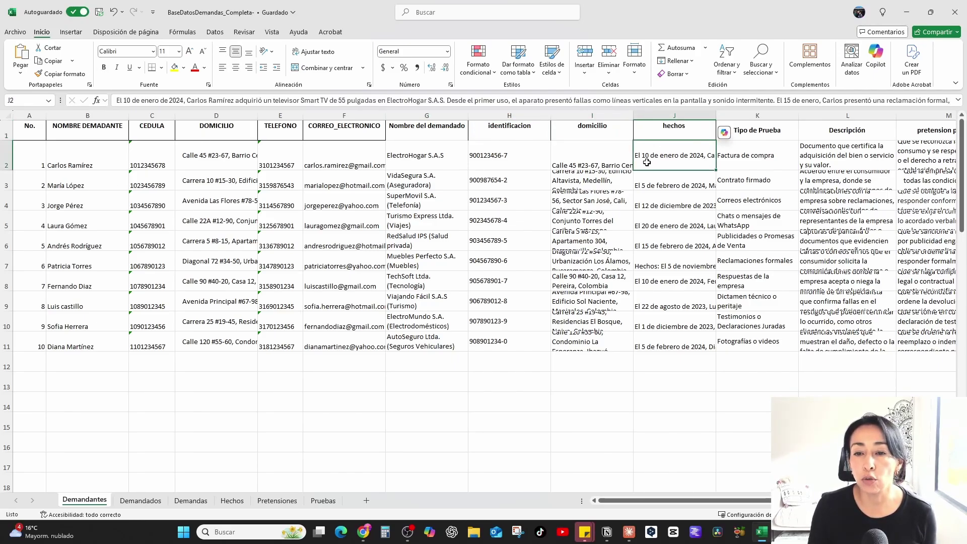
Step: Examine the Tipo de Prueba, Descripción and pretension principal columns and return to the start of the sheet
drag(630, 500, 675, 510)
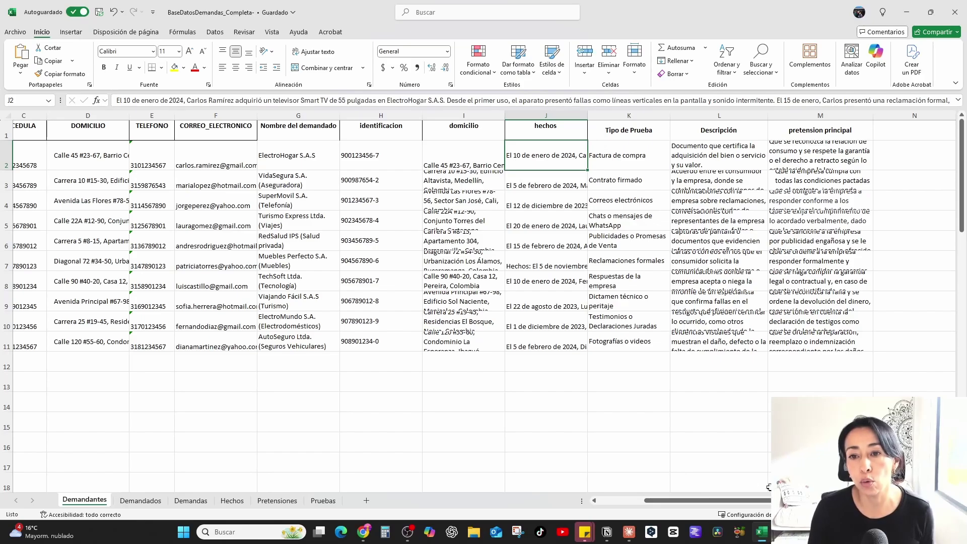
click(594, 132)
click(747, 131)
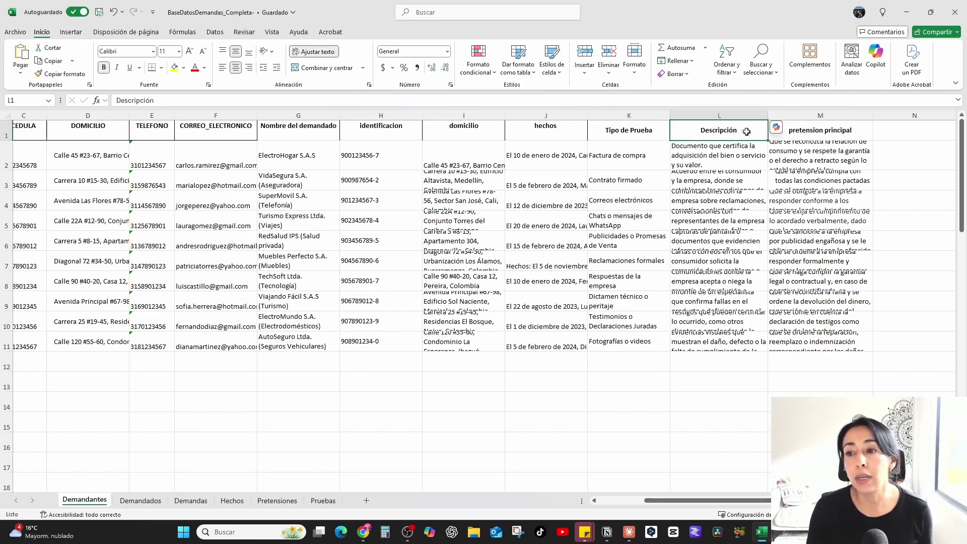
click(793, 130)
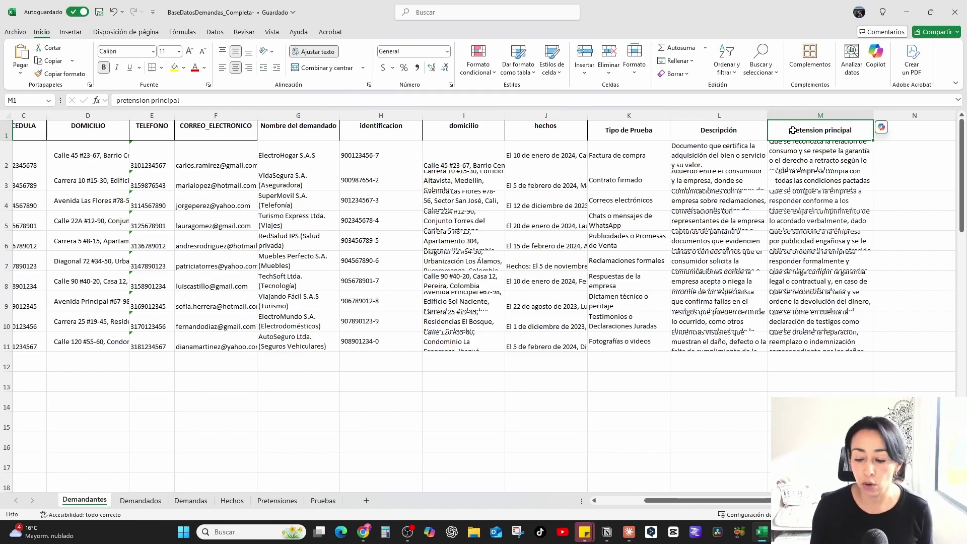
key(Left)
key(ctrl+Home)
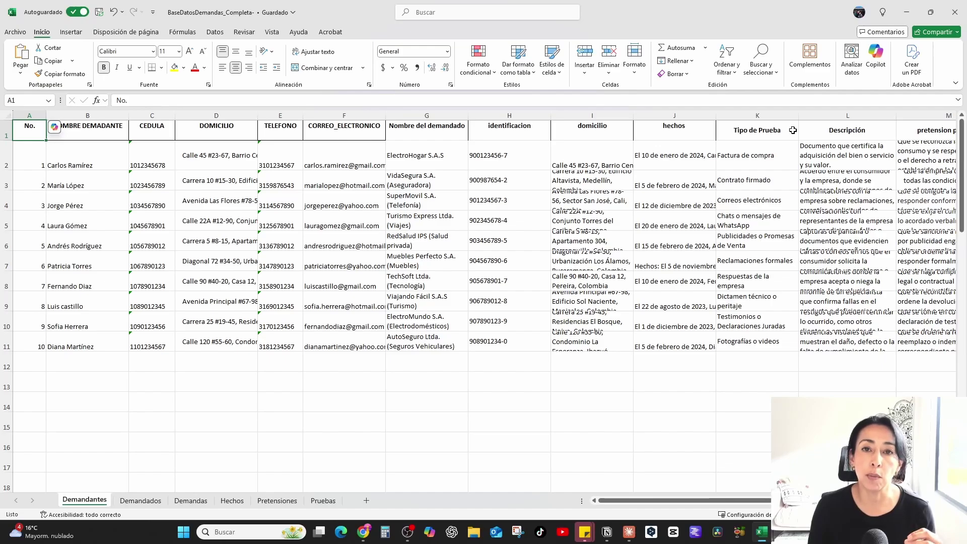
Step: Go through the ten case rows in the No., claimant name and CEDULA columns
key(Right)
key(Right)
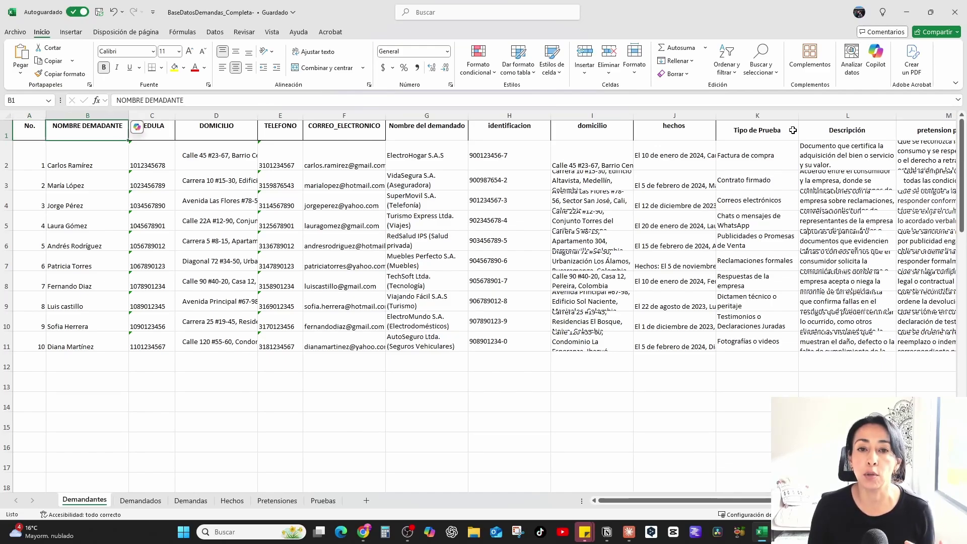
key(Down)
key(Down)
key(Down)
key(Down)
key(Down)
key(Down)
key(Down)
key(Down)
key(Down)
key(Down)
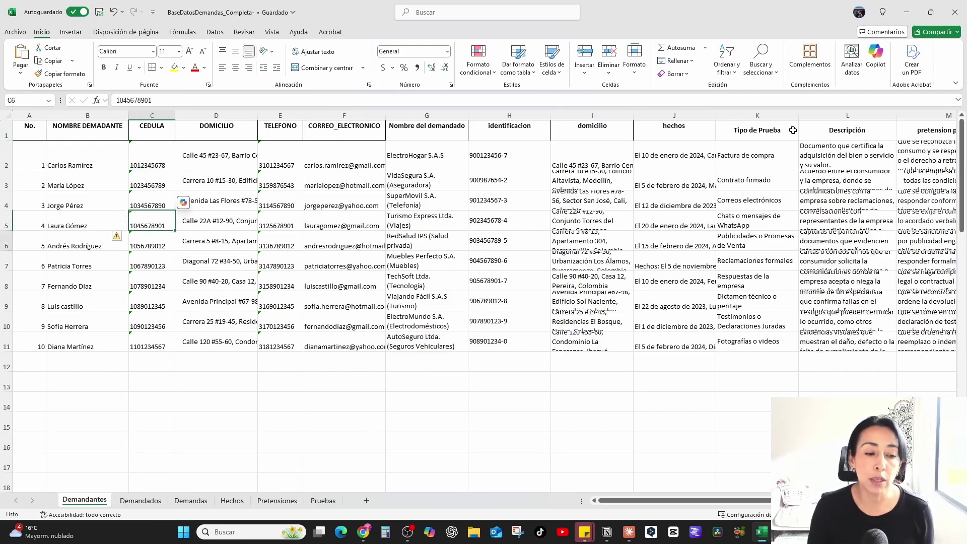
key(Left)
key(Up)
key(Up)
key(Up)
key(Up)
key(Up)
key(Up)
key(Up)
key(Up)
key(Up)
key(Up)
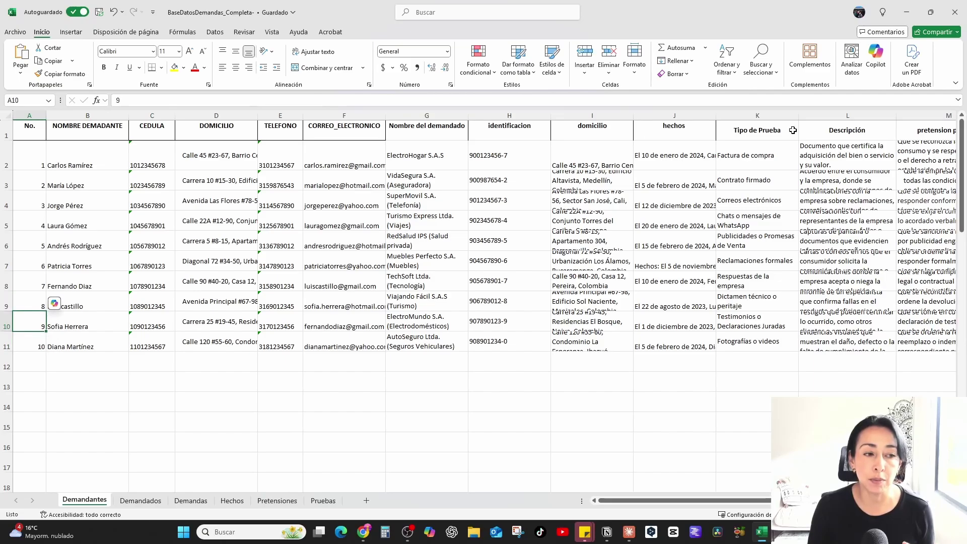
key(Down)
key(Down)
key(Down)
key(Down)
key(Down)
key(Down)
key(Down)
key(Down)
key(Down)
key(Down)
key(Down)
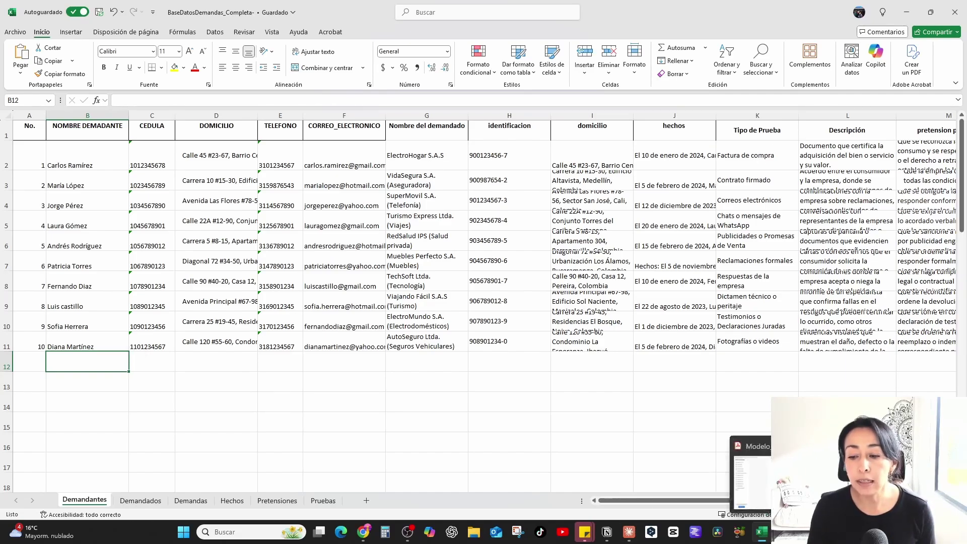
Step: Switch to Modelo_demanda.pdf in Adobe Acrobat and read its introduction and section I on identifying the parties
click(784, 532)
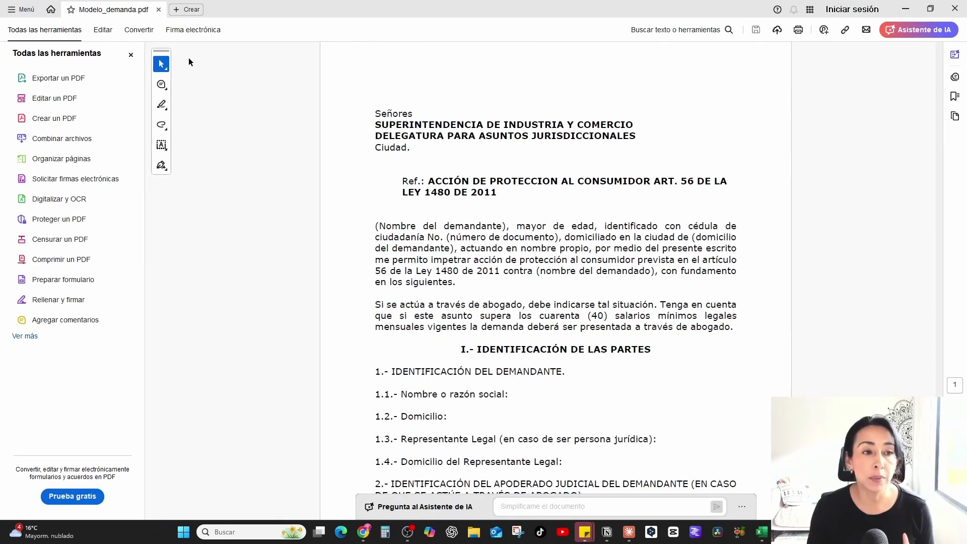
click(130, 56)
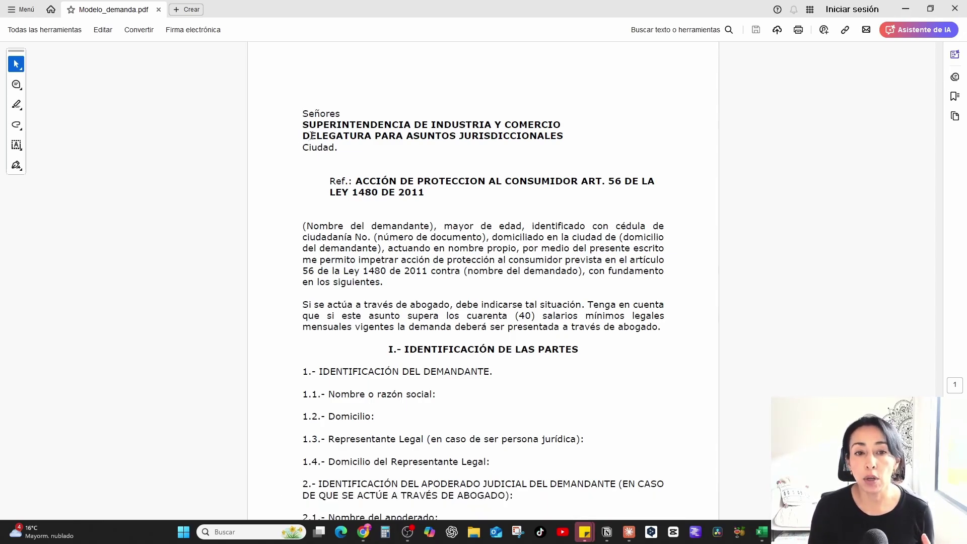
scroll(351, 135, down, 1)
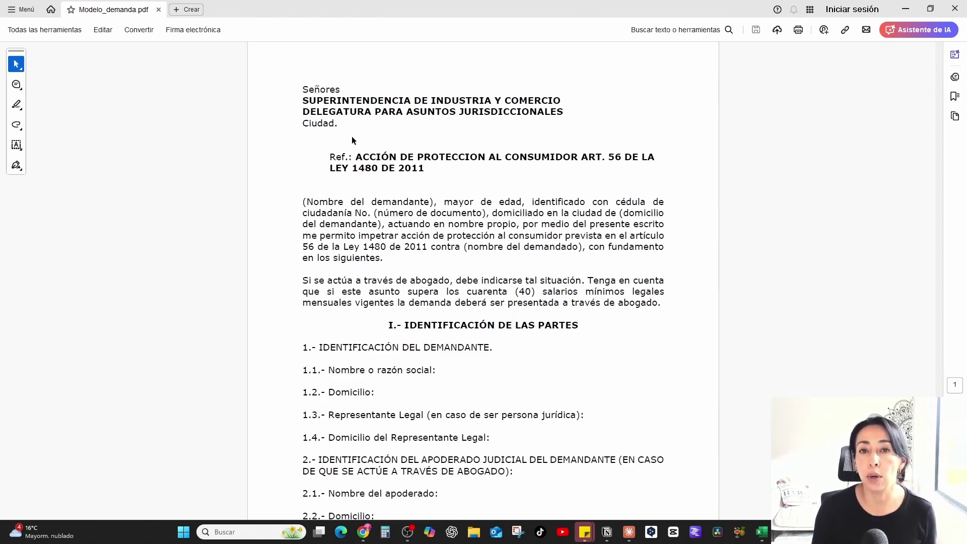
scroll(352, 137, down, 4)
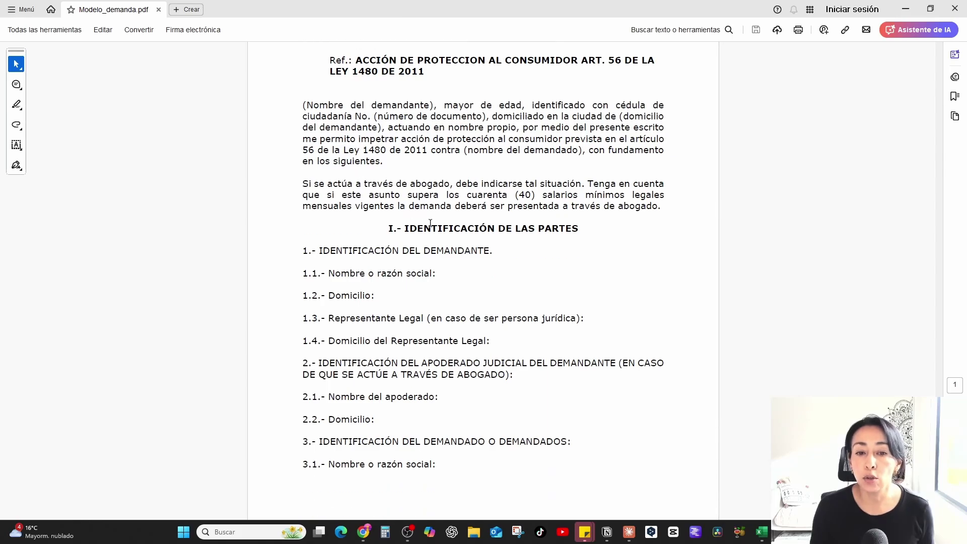
drag(404, 229, 609, 229)
scroll(609, 229, down, 3)
scroll(372, 287, down, 2)
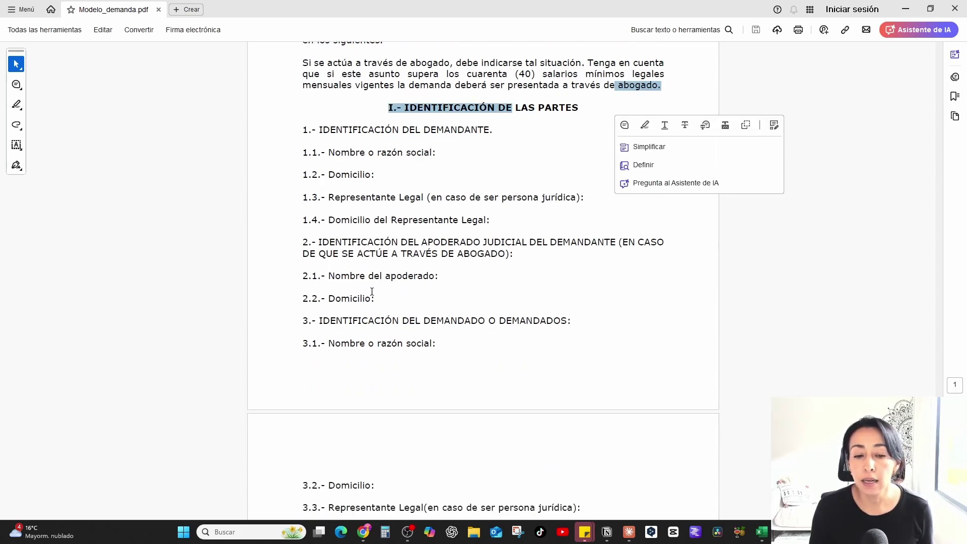
scroll(372, 291, down, 5)
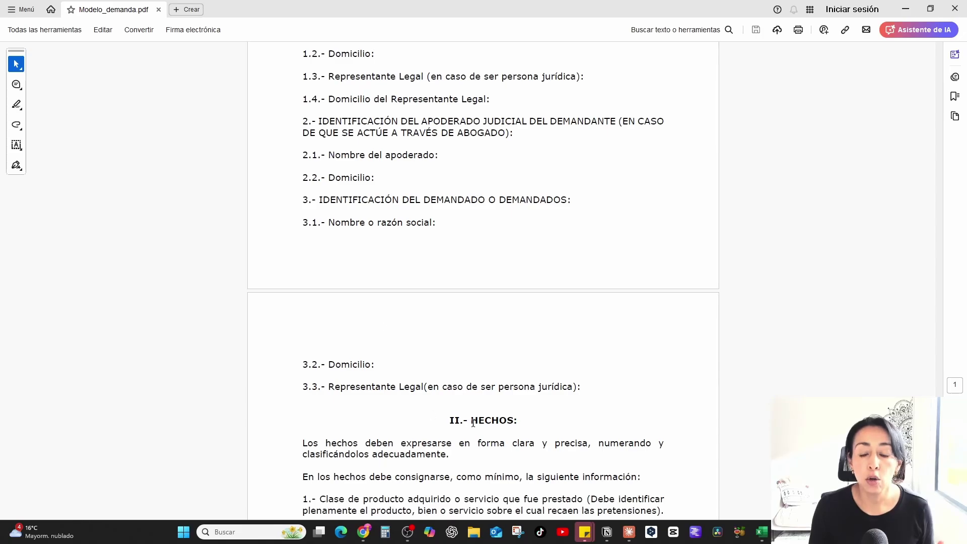
Step: Read the remaining sections of the lawsuit template, from II Hechos through VII Notificaciones
scroll(473, 423, down, 7)
scroll(473, 423, down, 1)
drag(466, 226, 511, 225)
scroll(509, 222, down, 3)
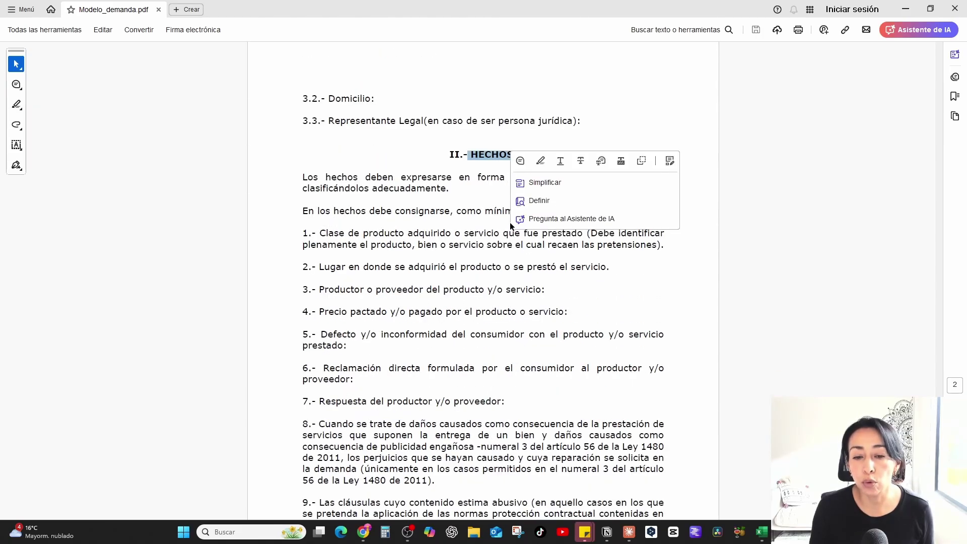
scroll(509, 223, down, 20)
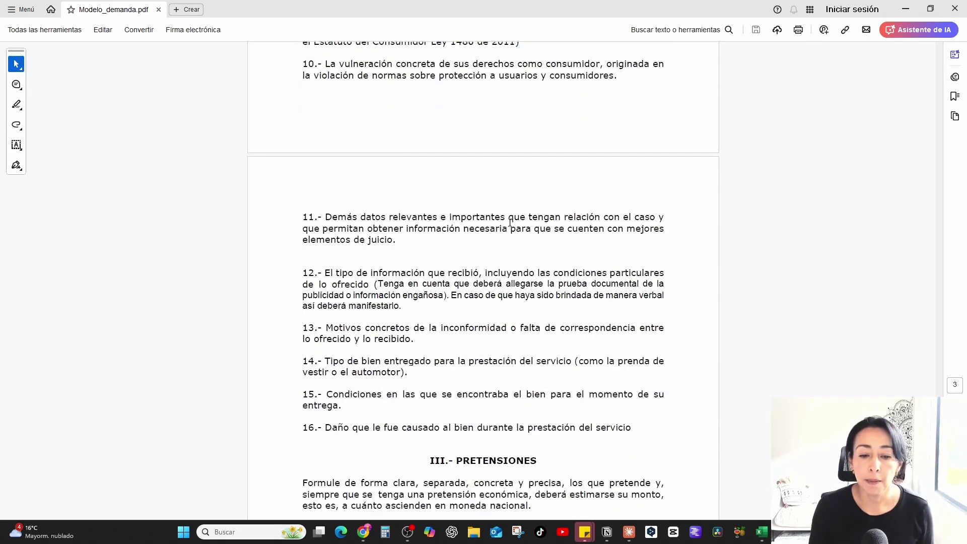
scroll(510, 377, down, 19)
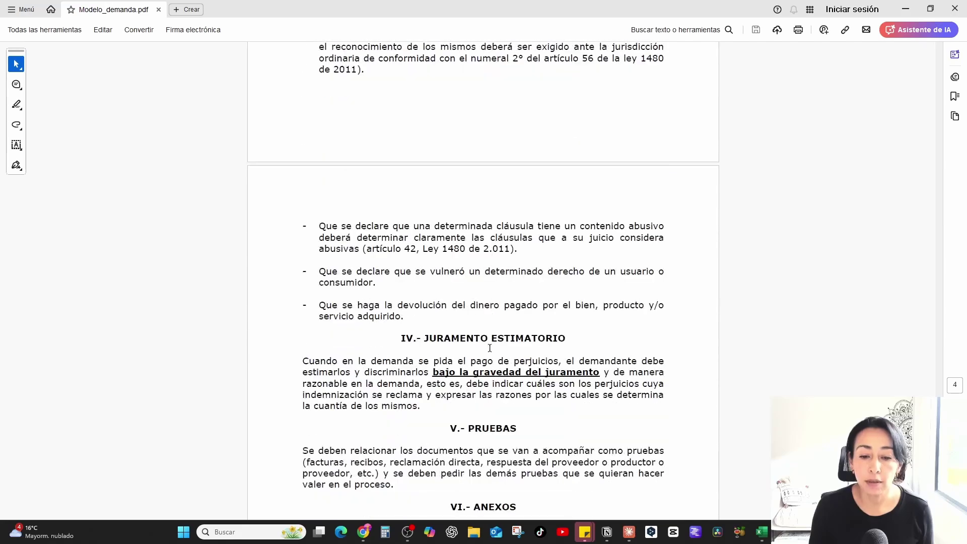
drag(490, 337, 573, 334)
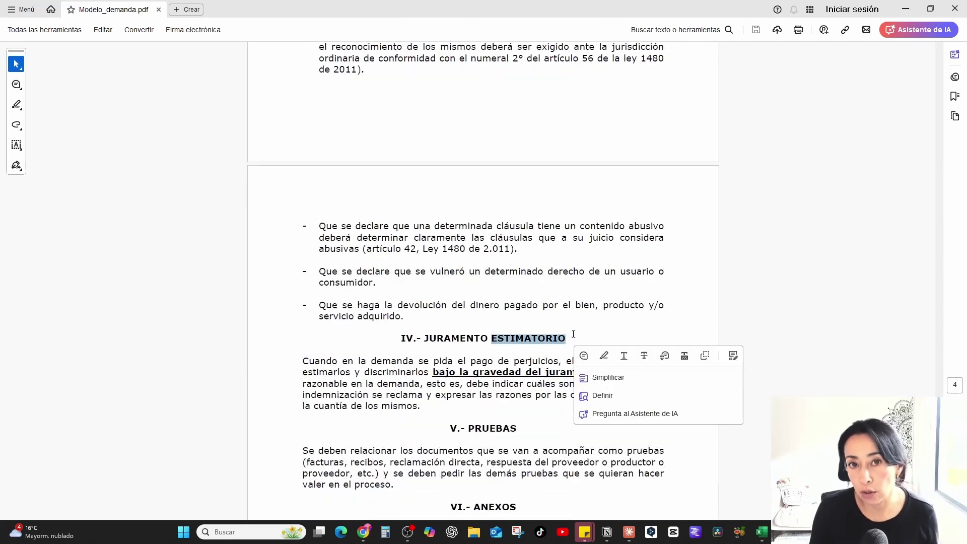
scroll(573, 334, down, 4)
click(542, 333)
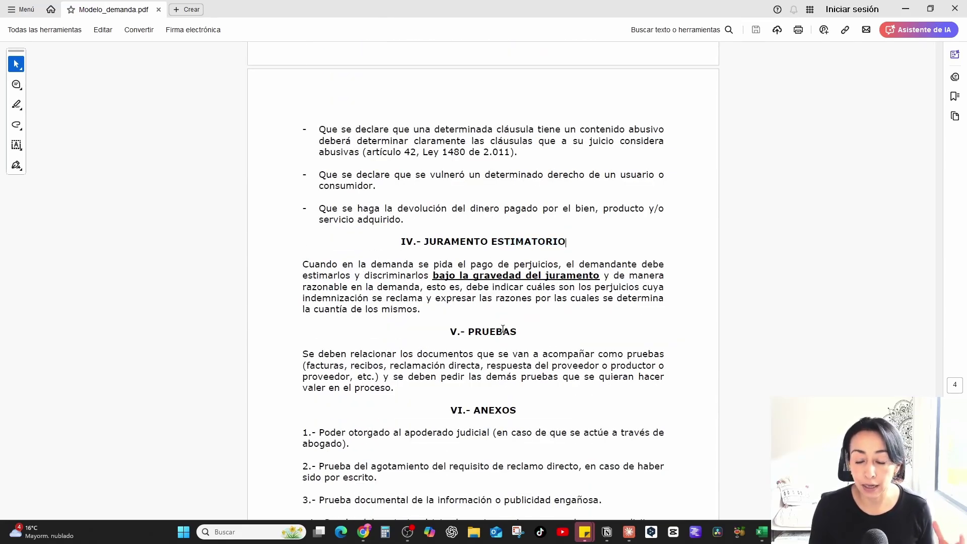
scroll(479, 418, down, 14)
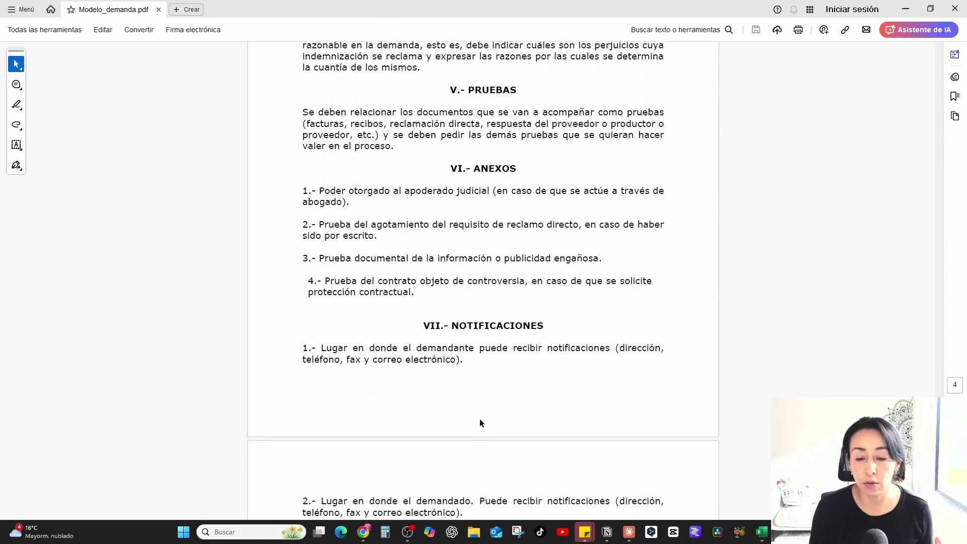
scroll(479, 423, up, 16)
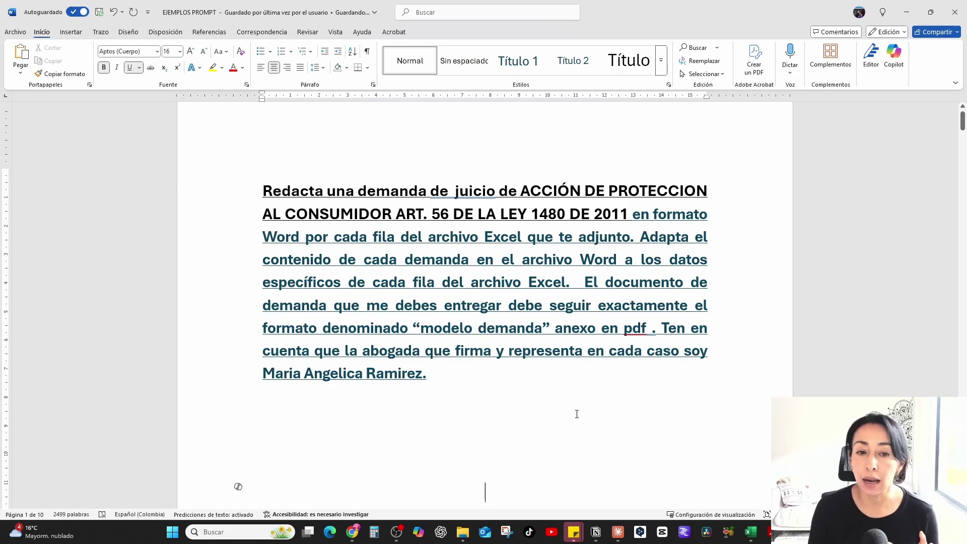
Step: Read through the lawsuit prompt in the Word document, from the action type and Word format to the Excel data and attached PDF model
click(268, 190)
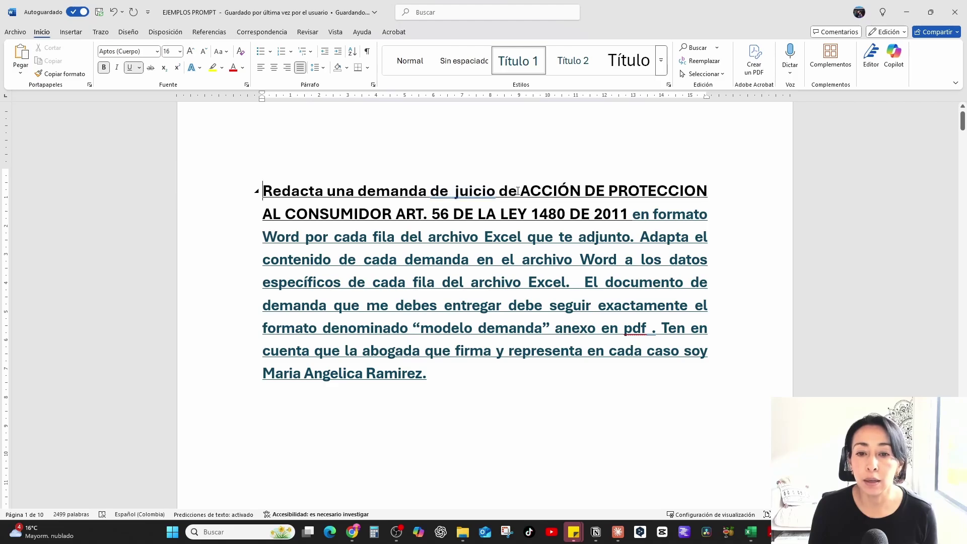
click(596, 191)
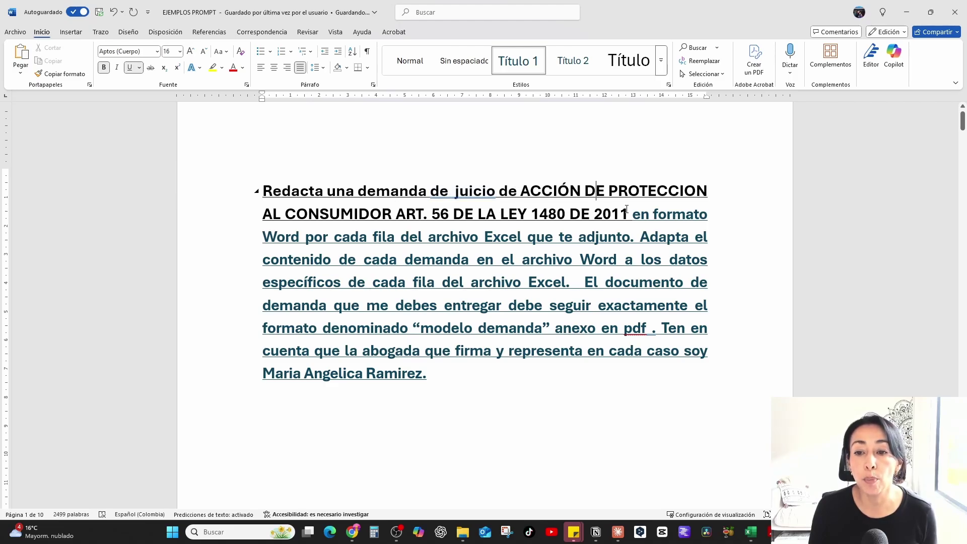
drag(629, 213, 529, 198)
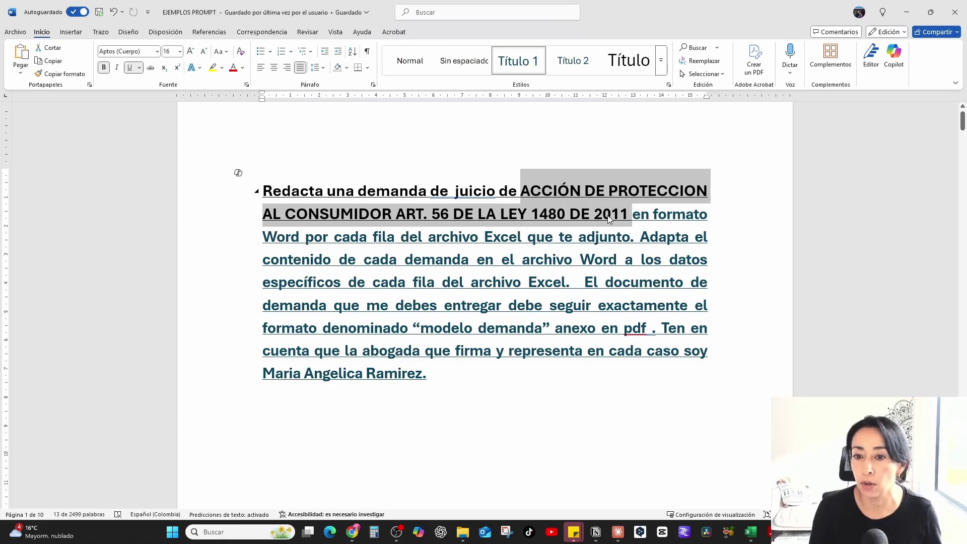
click(636, 217)
drag(636, 216, 292, 239)
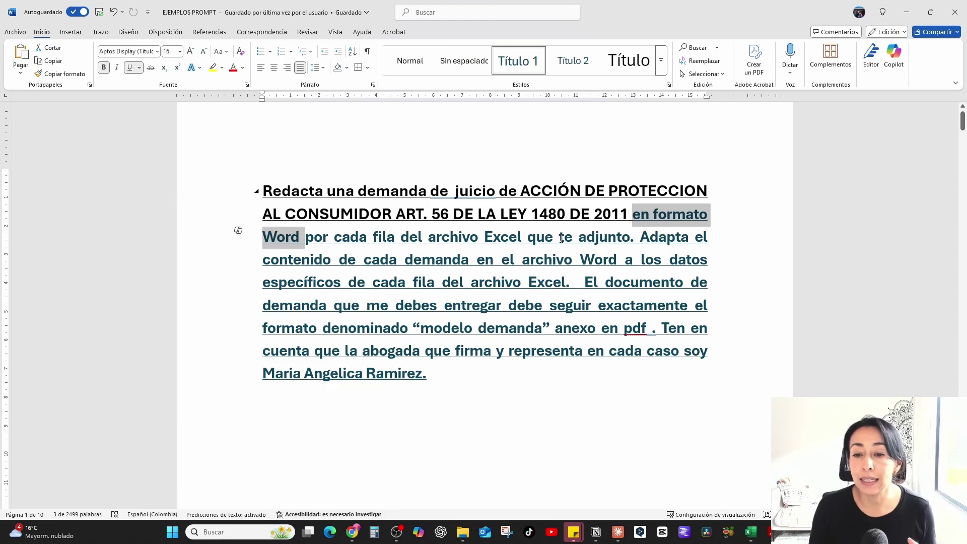
drag(560, 238, 428, 239)
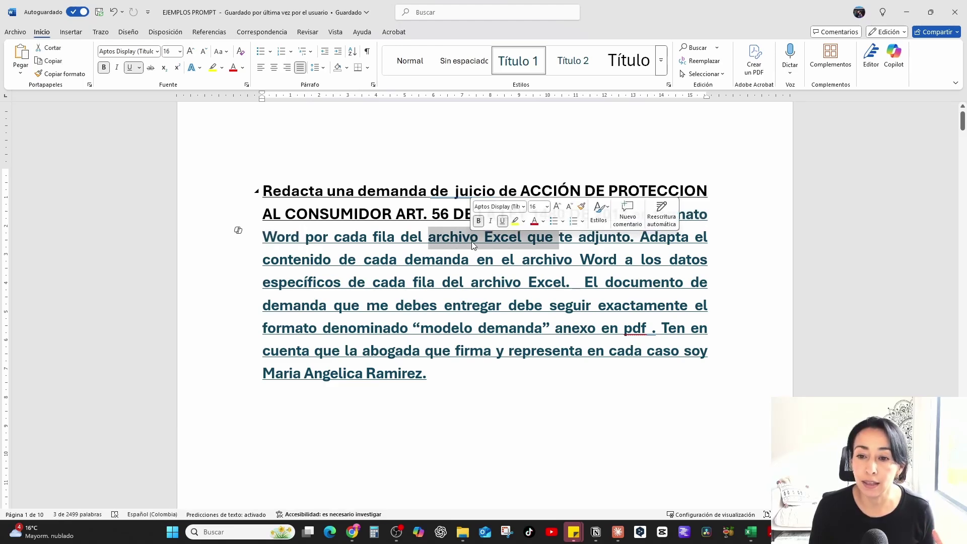
click(421, 262)
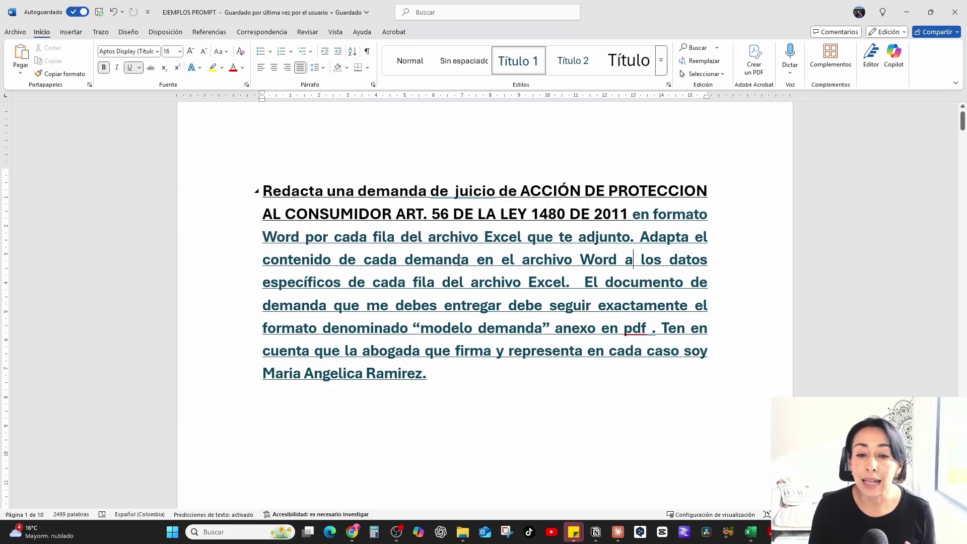
drag(459, 260, 510, 262)
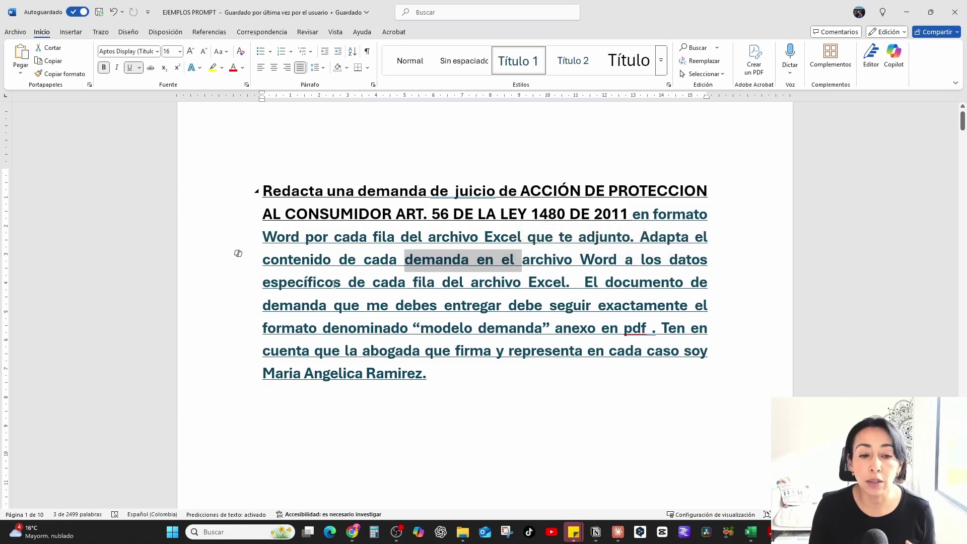
click(570, 283)
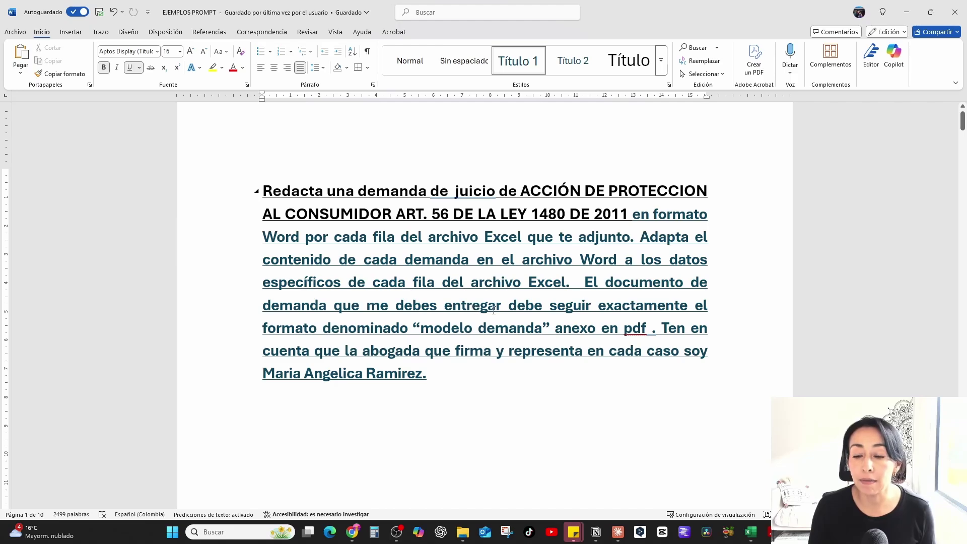
drag(427, 322, 515, 331)
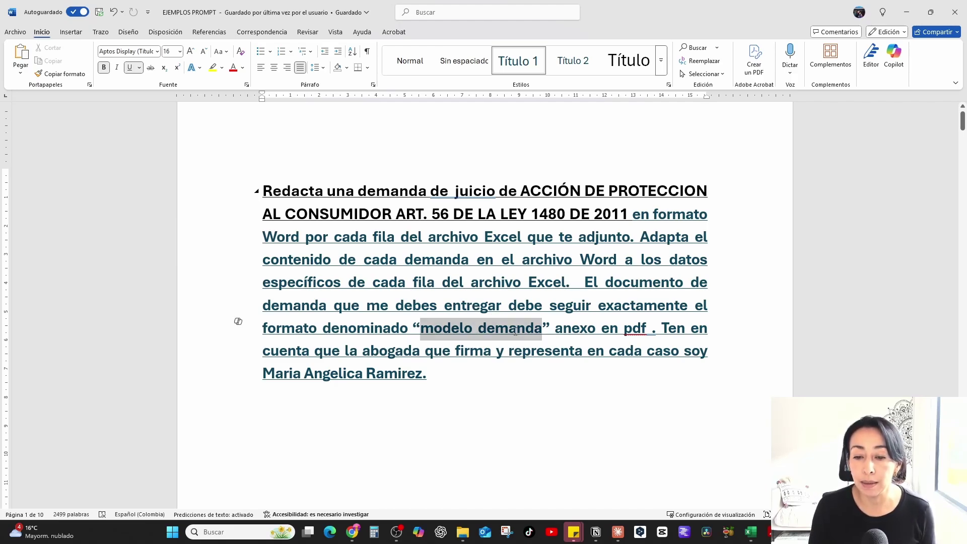
drag(554, 328, 655, 328)
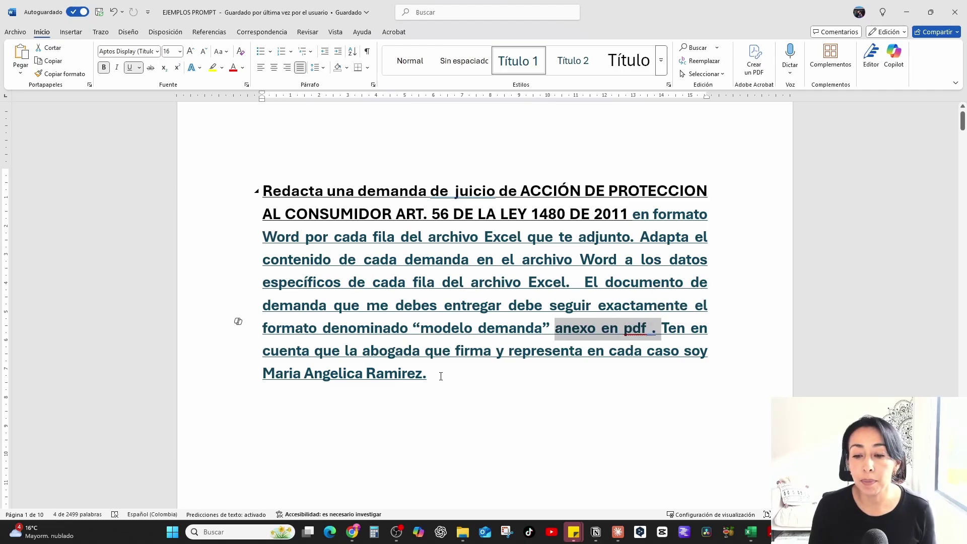
Step: Copy the entire lawsuit prompt paragraph and switch to the Claude app
drag(441, 376, 259, 189)
right_click(345, 227)
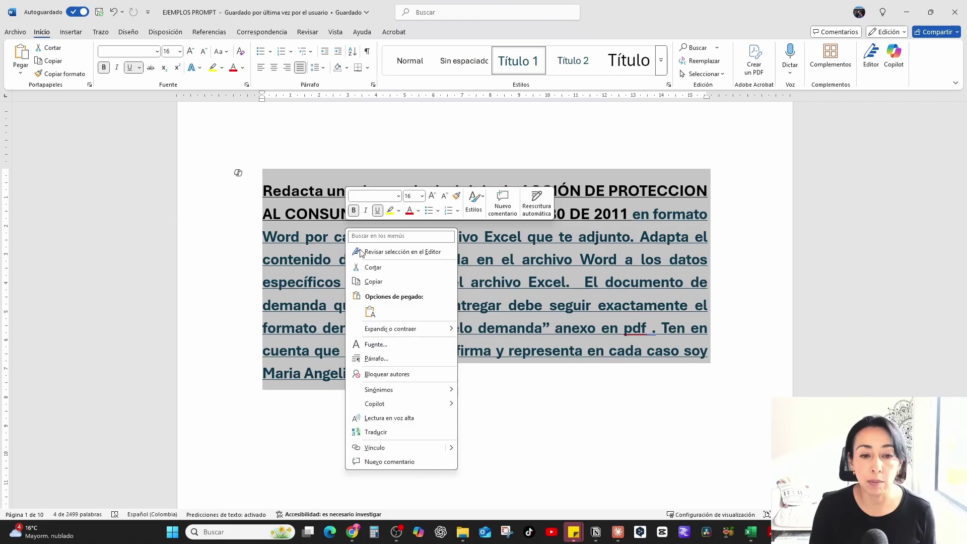
click(372, 281)
click(606, 425)
click(618, 536)
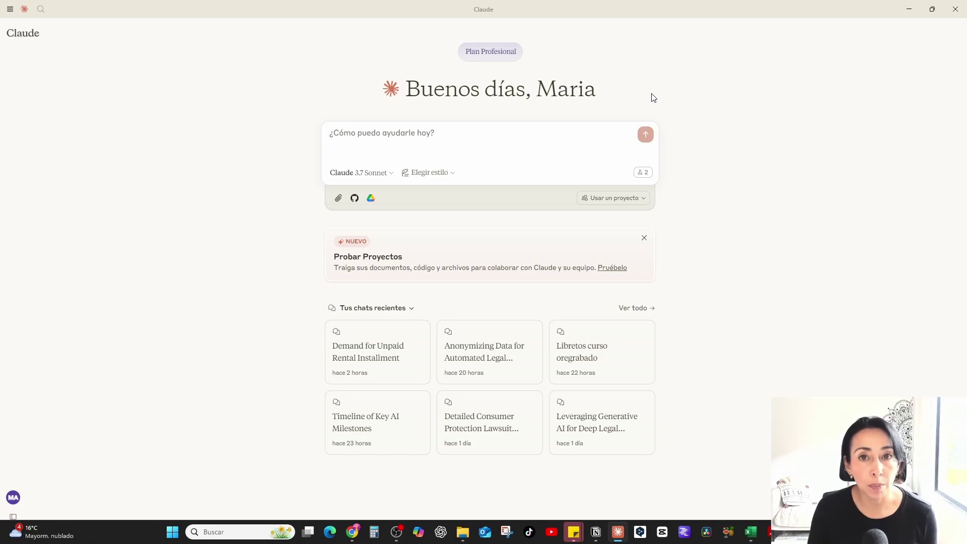
Step: Choose the Legal Precision writing style for the new chat
click(452, 177)
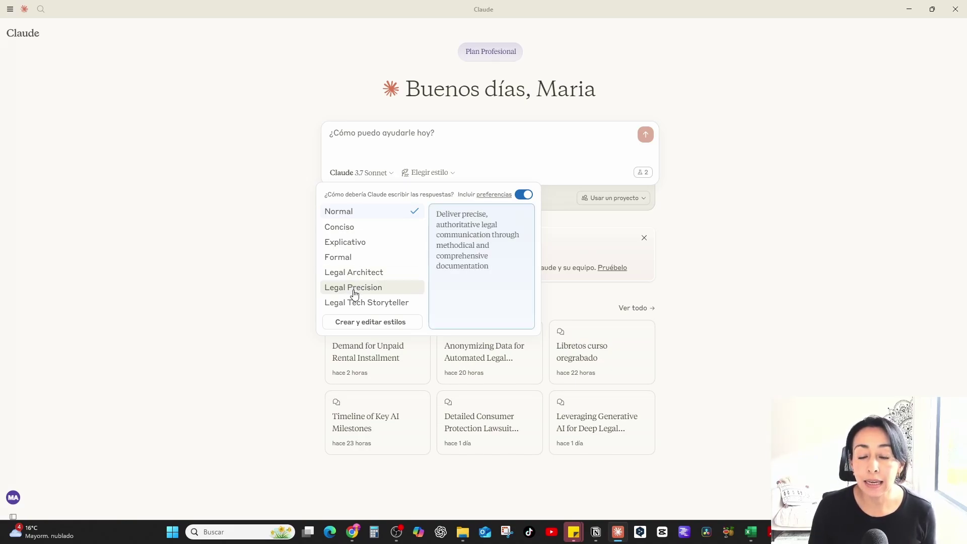
click(355, 288)
click(456, 176)
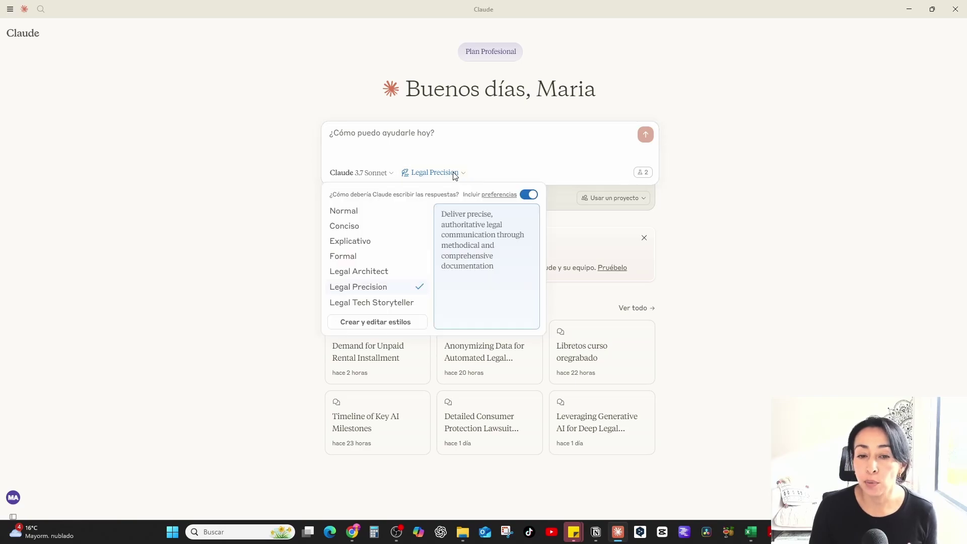
click(440, 147)
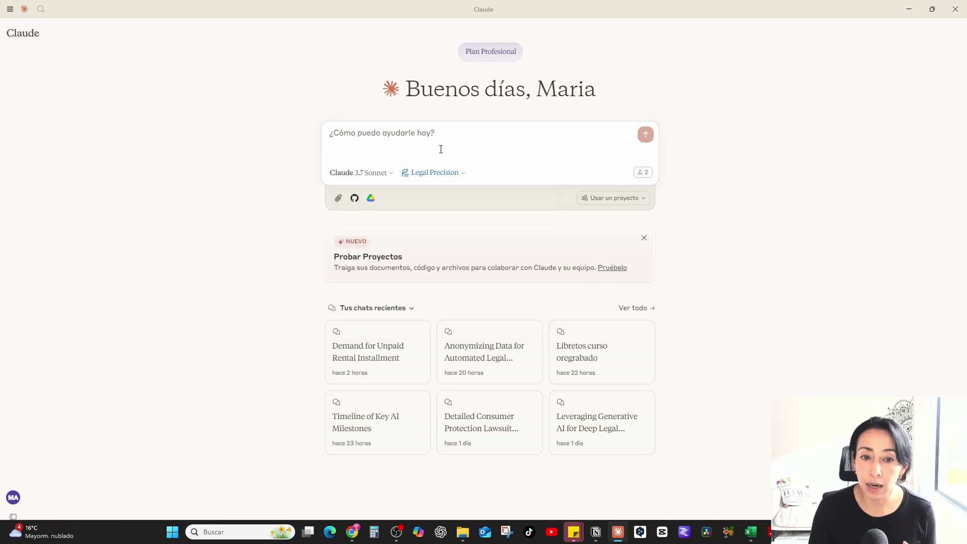
click(458, 174)
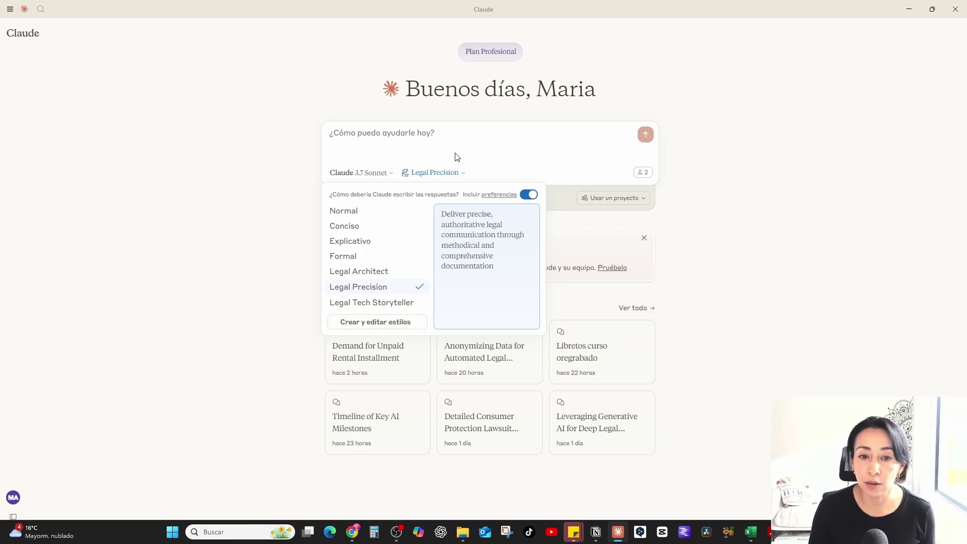
click(455, 172)
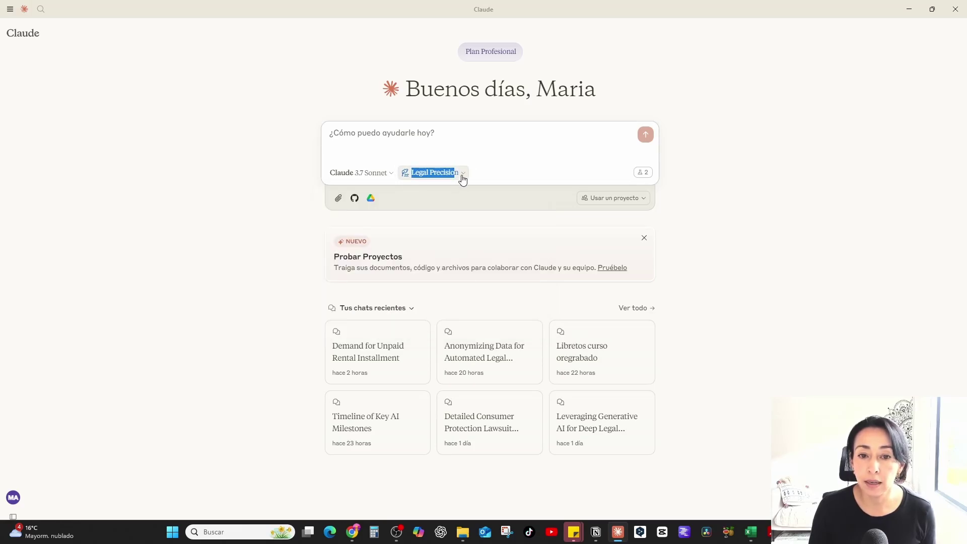
Step: Create a custom writing style from an example document uploaded from the device and use it for the new chat
click(459, 176)
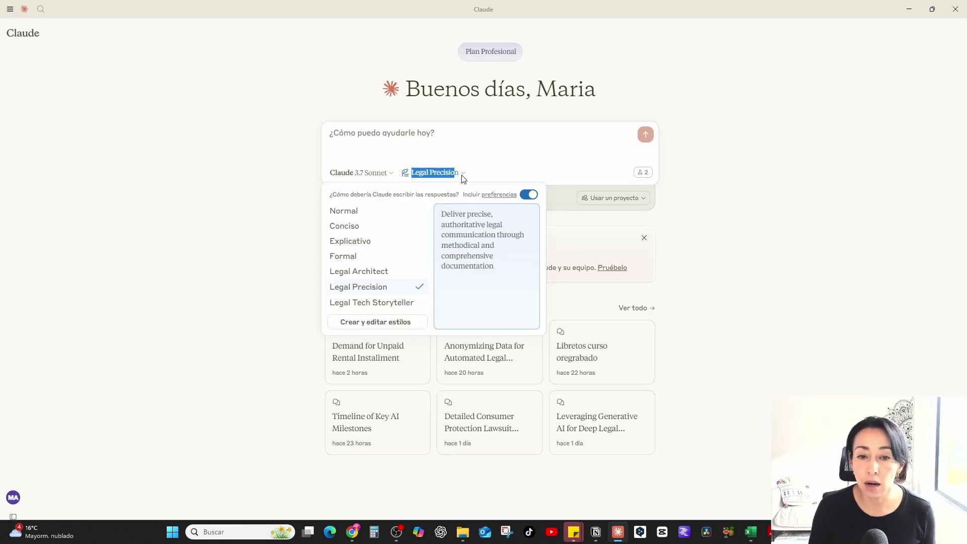
click(393, 325)
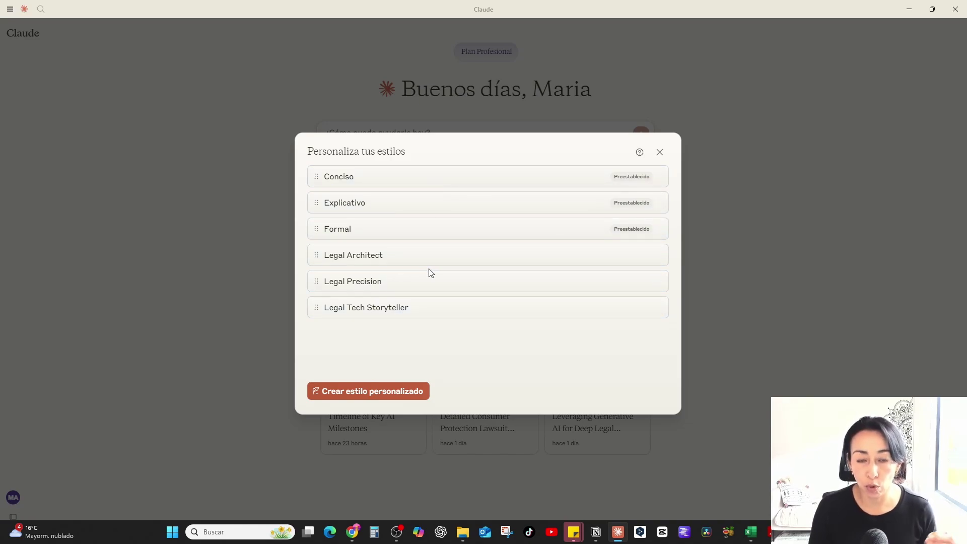
click(386, 401)
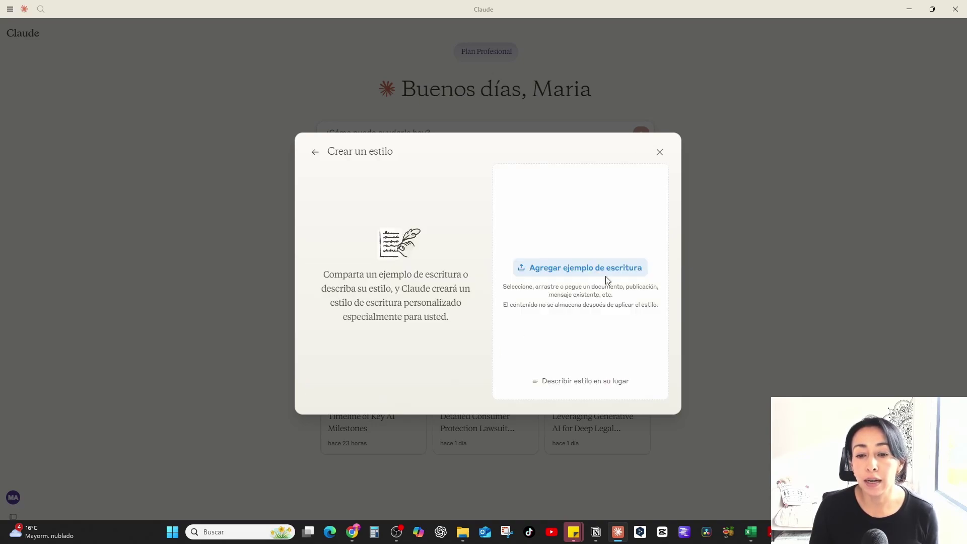
click(606, 269)
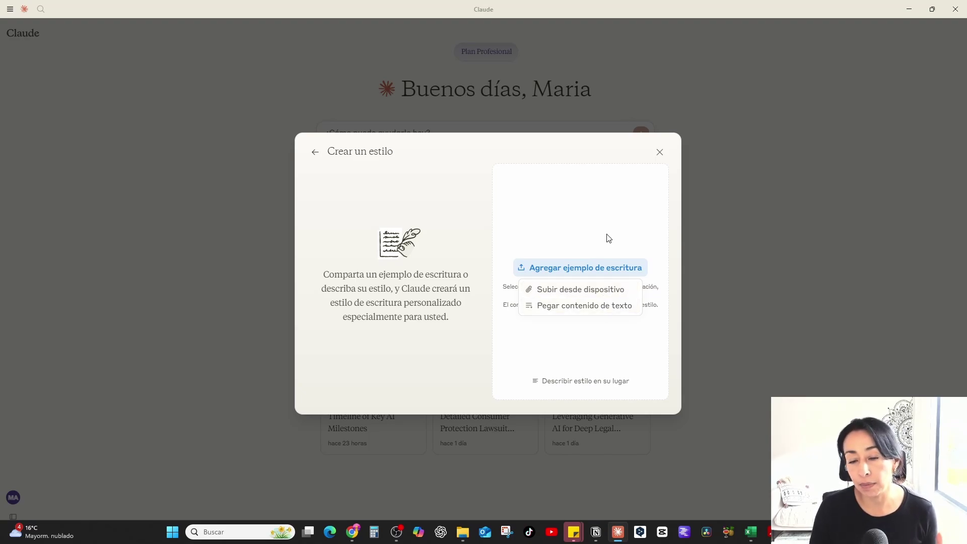
click(604, 289)
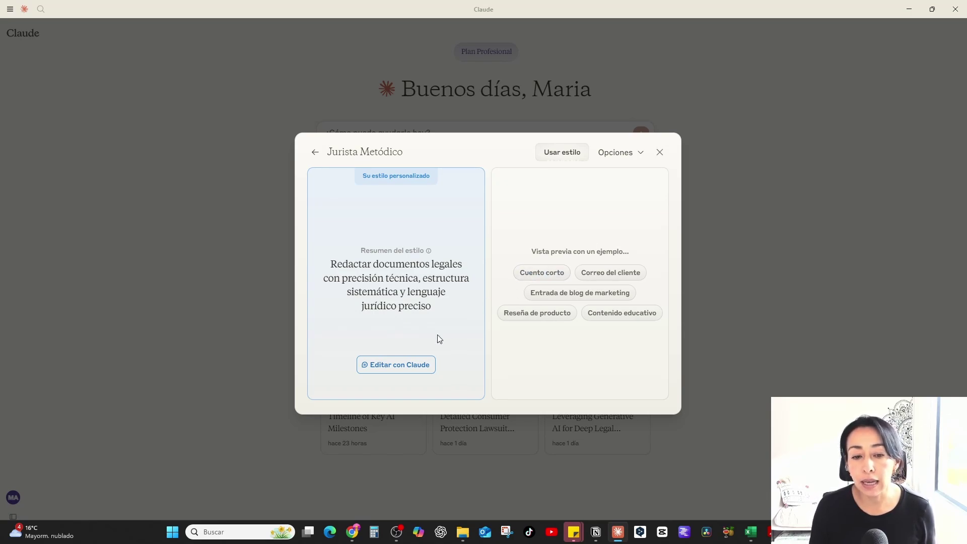
click(566, 152)
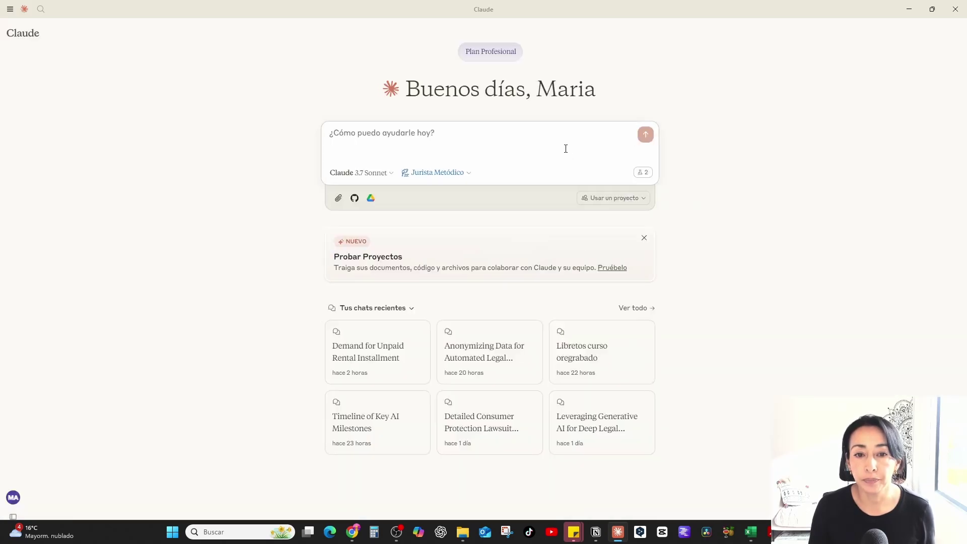
click(468, 177)
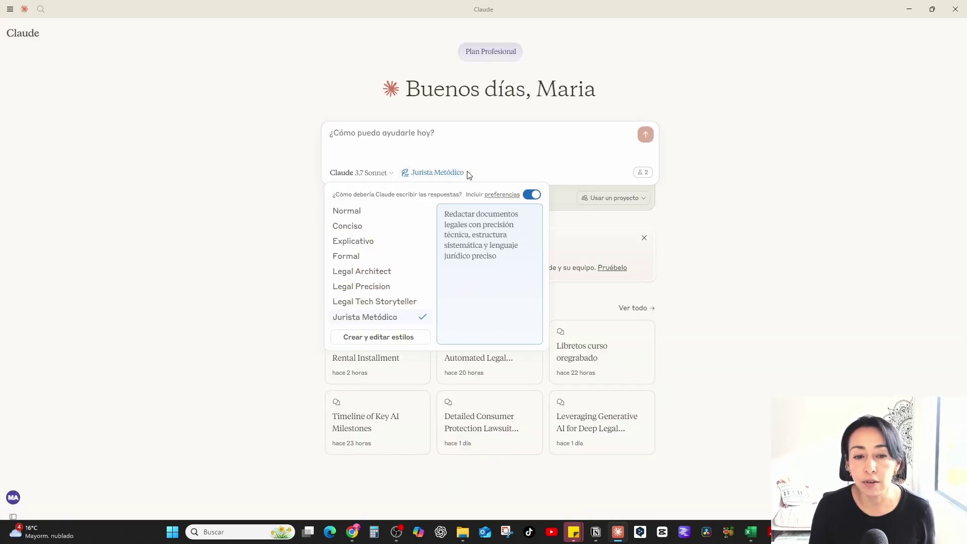
click(469, 175)
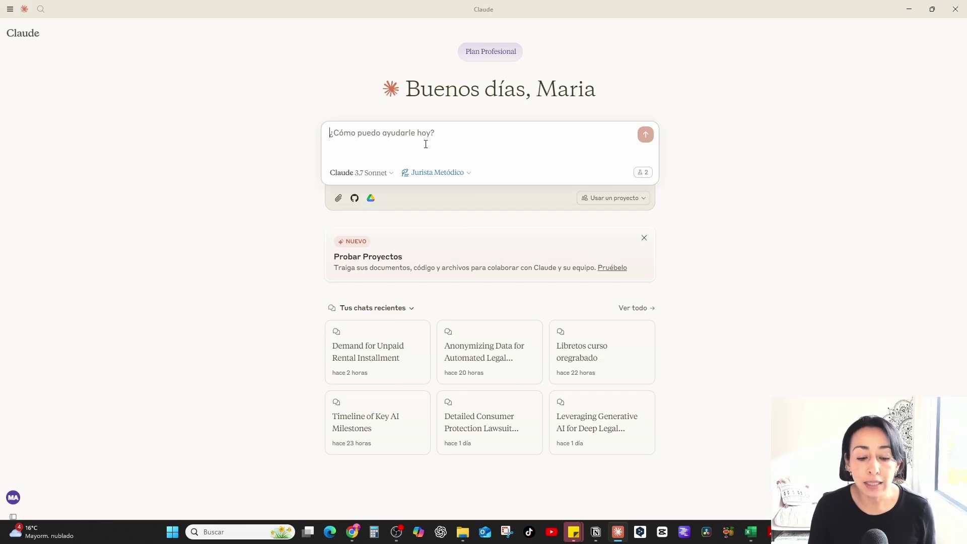
Step: Submit the copied lawsuit prompt with the PDF lawsuit model and BaseDatosDemandas_Ajustada.xlsx attached
text(Redacta una demanda de  juicio de ACCIÓN DE PROTECCION AL CONSUMIDOR ART. 56 DE LA LEY 1480 DE 2011 en formato Word por cada fila del archivo Excel que te adjunto. Adapta el contenido de cada demanda en el archivo Word a los datos específicos de cada fila del archivo Excel.  El documento de demanda que me debes entregar debe seguir exactamente el formato denominado "modelo demanda" anexo en pdf . Ten en cuenta que la abogada que firma y representa en cada caso soy Maria Angelica Ramirez.)
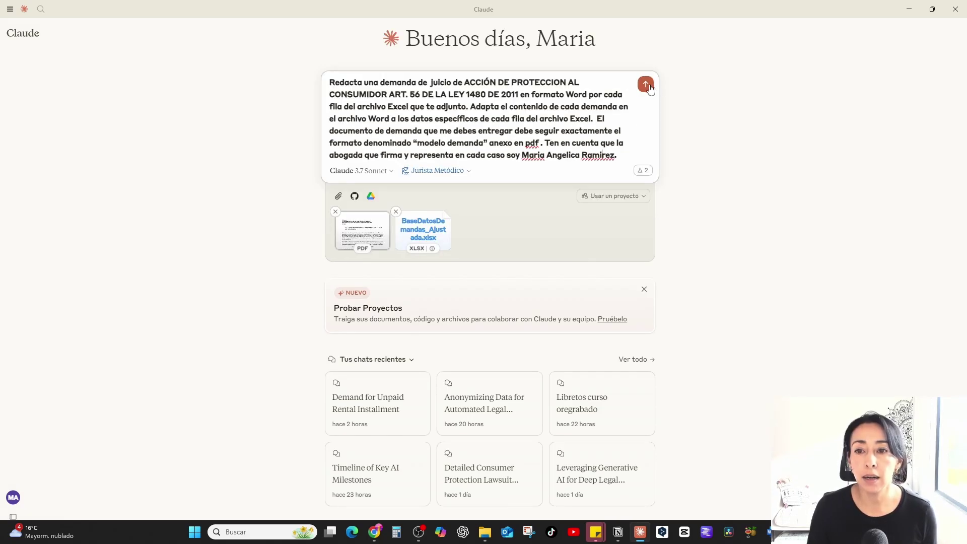
click(646, 85)
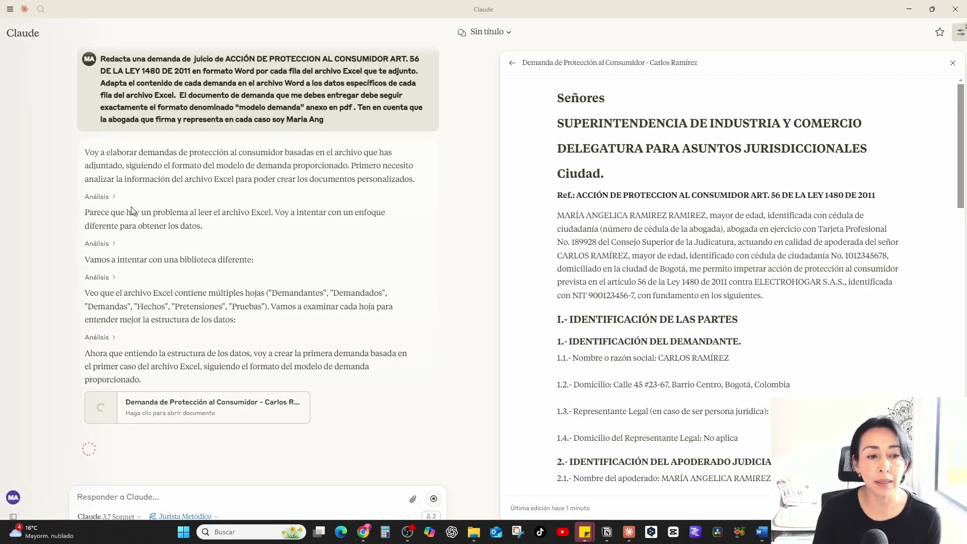
Step: Review Claude's notes on reading the Excel file, then open the first generated lawsuit and read its party identification
drag(131, 211, 260, 215)
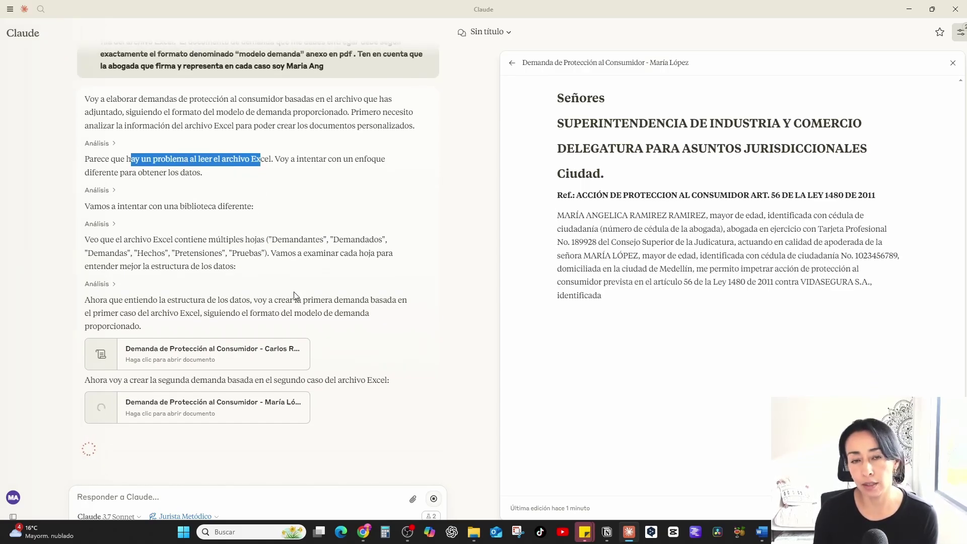
click(295, 354)
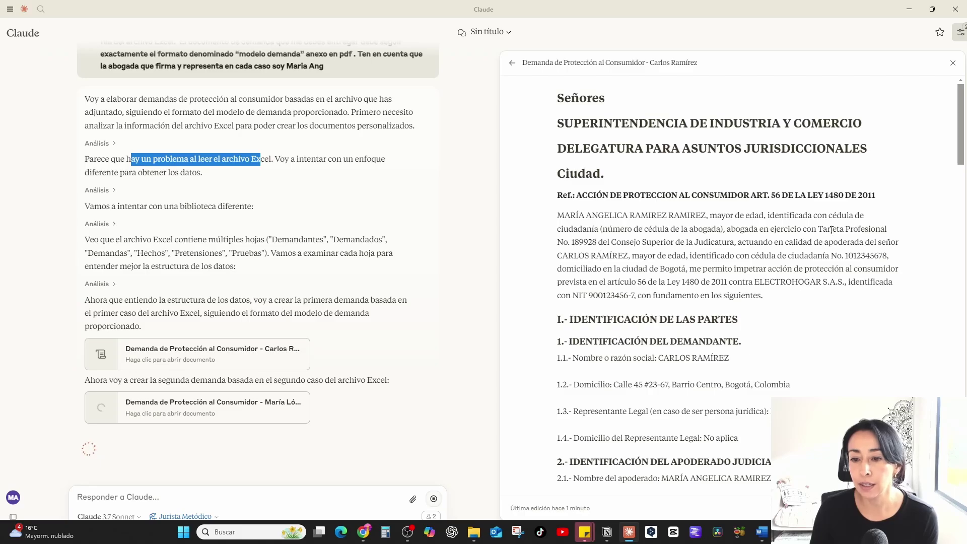
drag(631, 255, 557, 255)
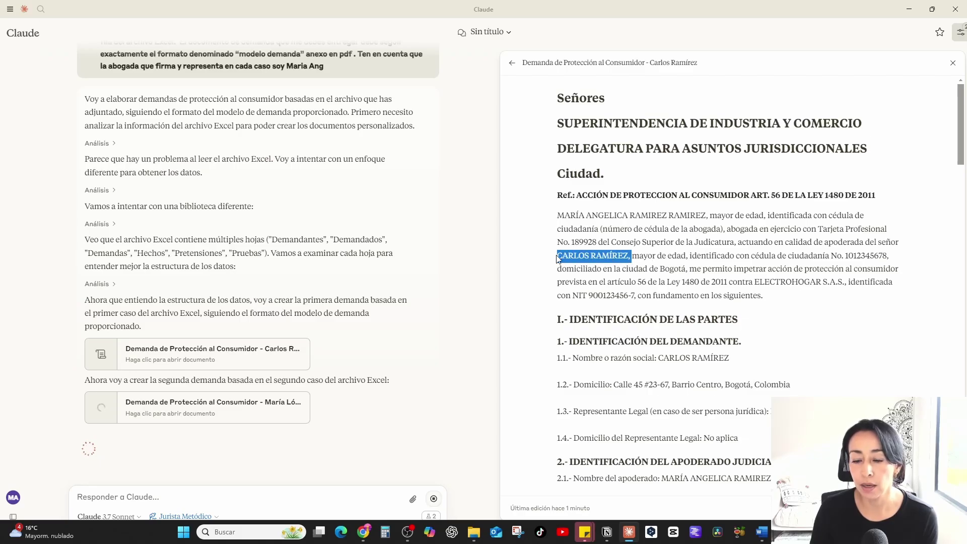
scroll(559, 258, down, 2)
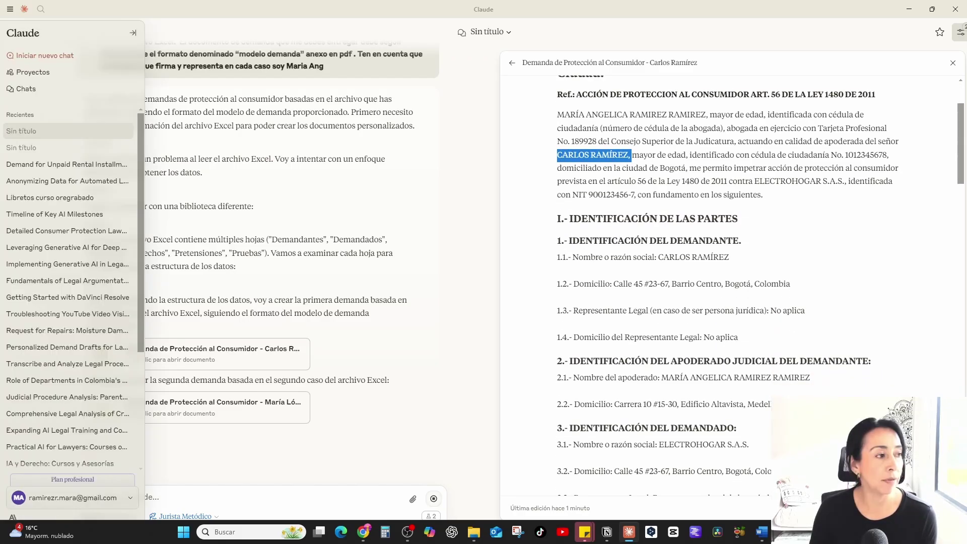
Step: Switch to the BaseDatosDemandas_Ajustada workbook in Excel and fill row 2, the first case, with yellow
drag(0, 126, 492, 146)
click(681, 143)
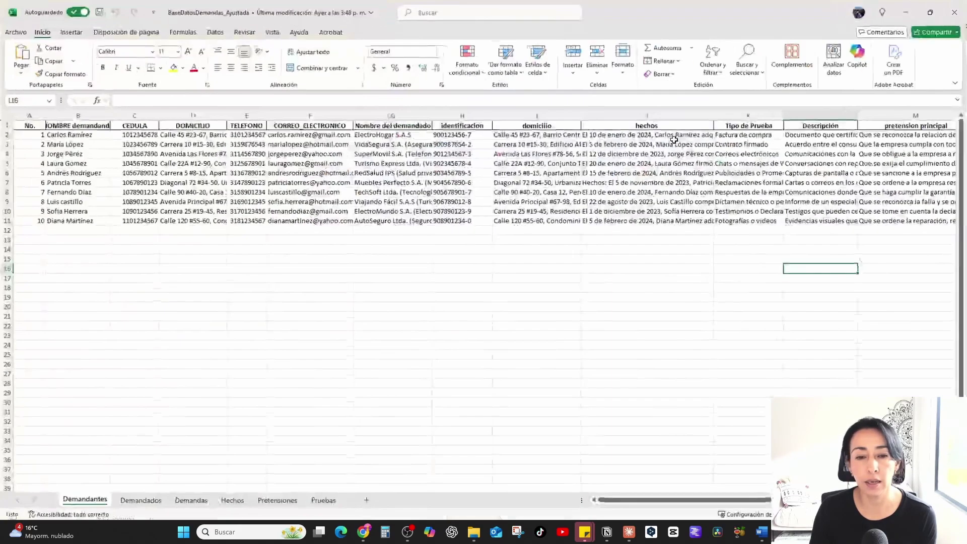
click(7, 135)
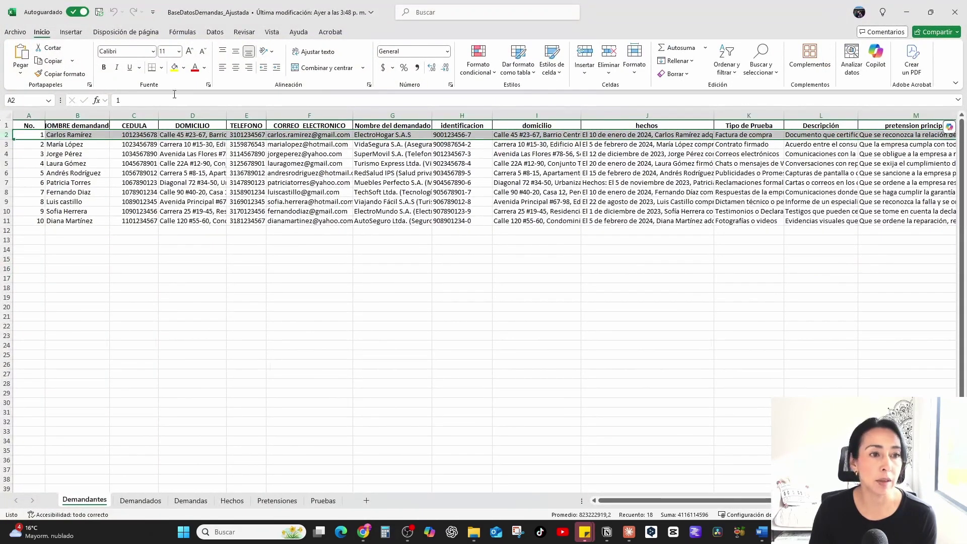
click(174, 67)
Step: Check the first case's claimant name, CEDULA and DOMICILIO cells in the highlighted row
click(70, 135)
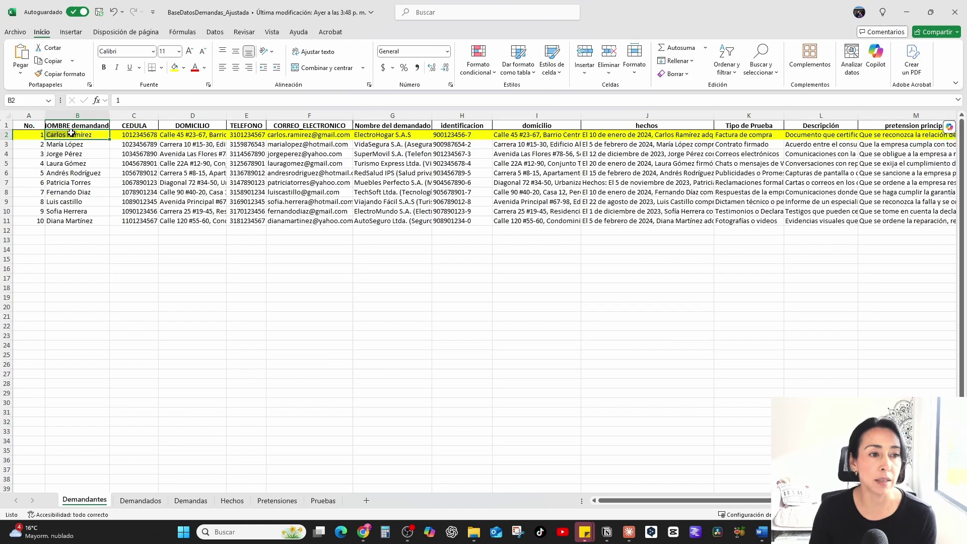
click(130, 136)
click(181, 139)
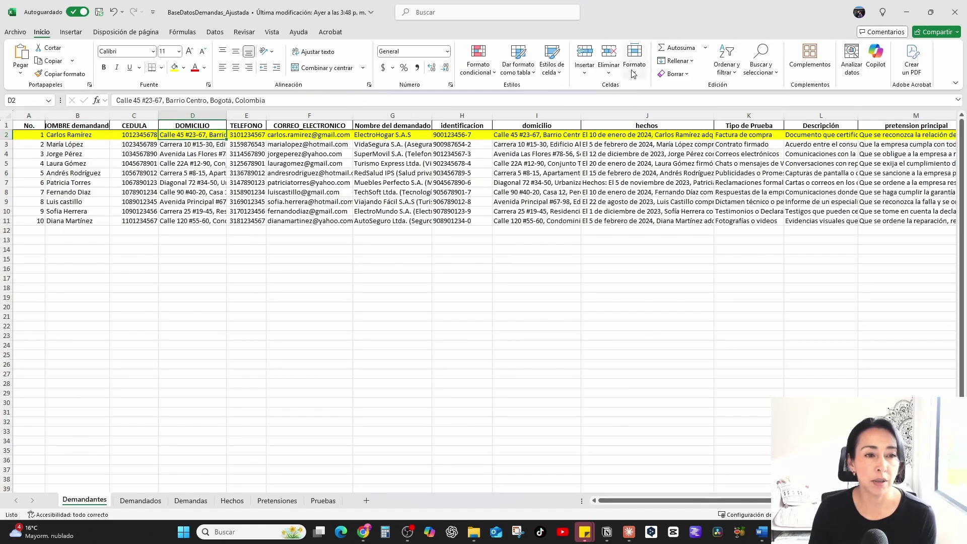
Step: Return to Claude and check the claimant's ID number and domicile in the first lawsuit against the spreadsheet row
click(906, 12)
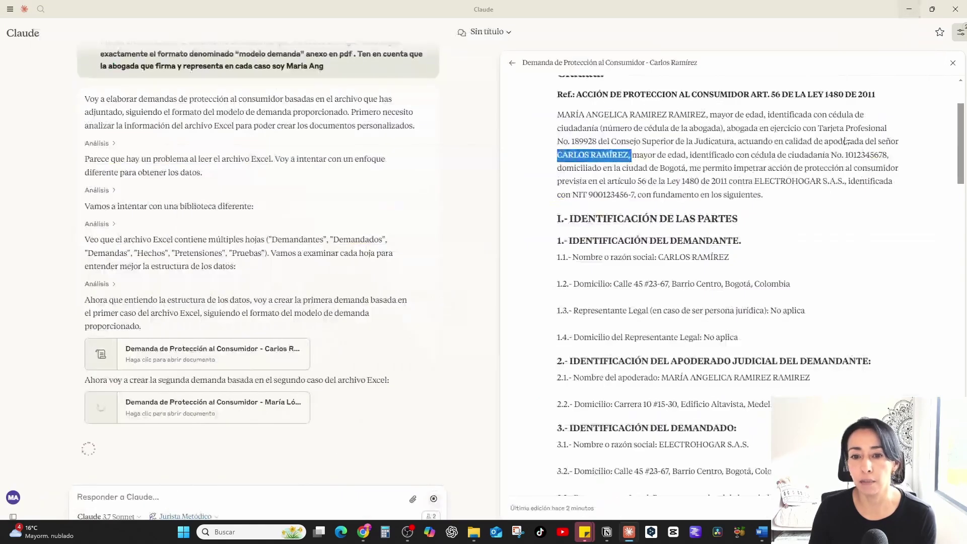
drag(831, 157, 857, 157)
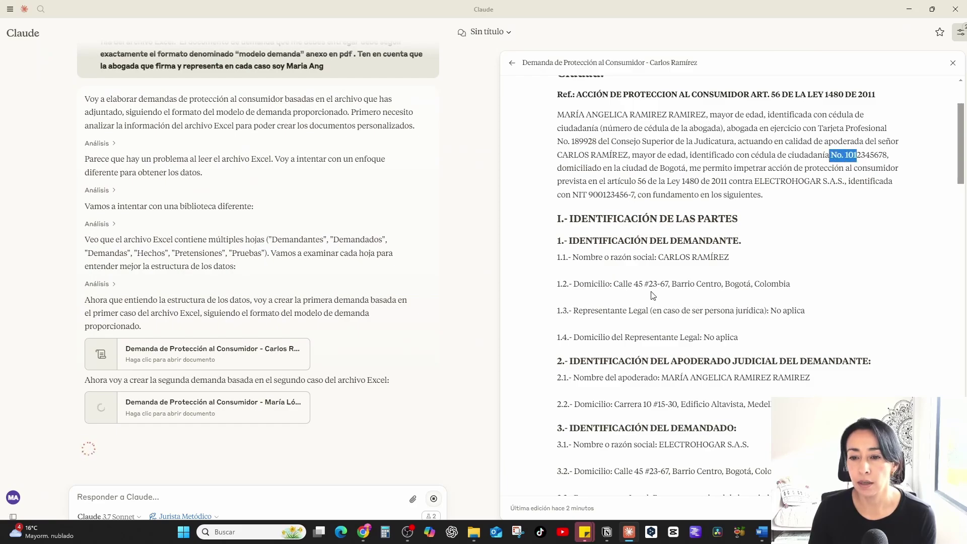
drag(633, 283, 778, 284)
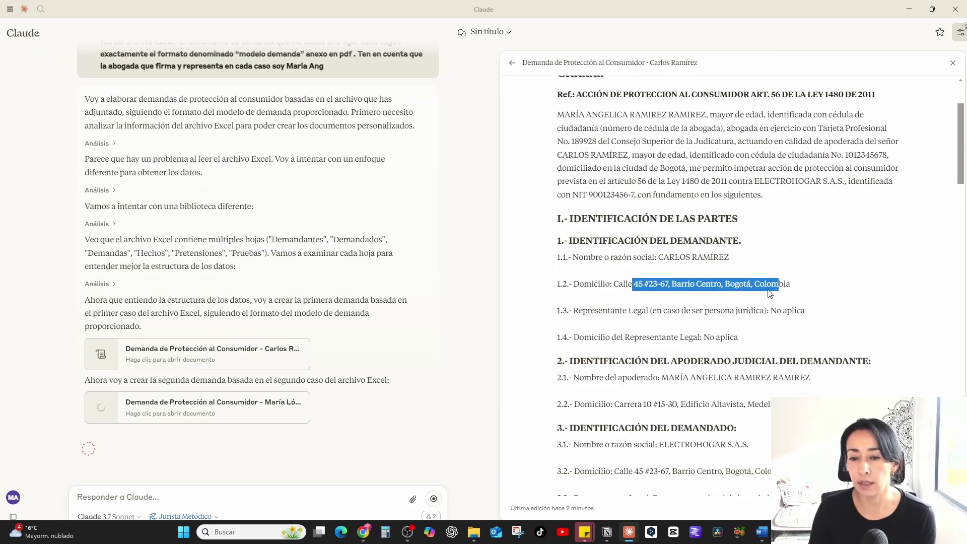
click(769, 294)
Step: Read through the HECHOS and PRETENSIONES sections of the first generated lawsuit
scroll(760, 292, down, 5)
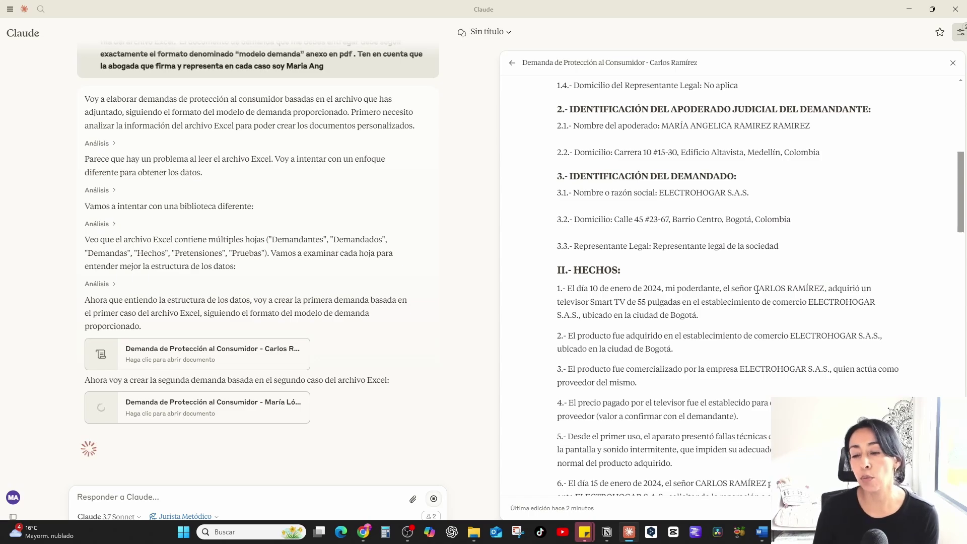
scroll(756, 290, down, 5)
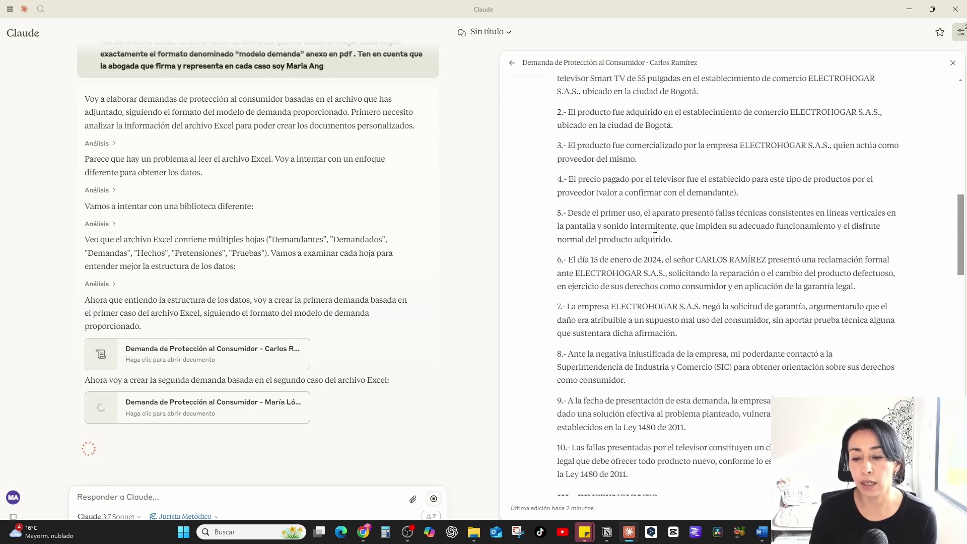
scroll(655, 228, down, 6)
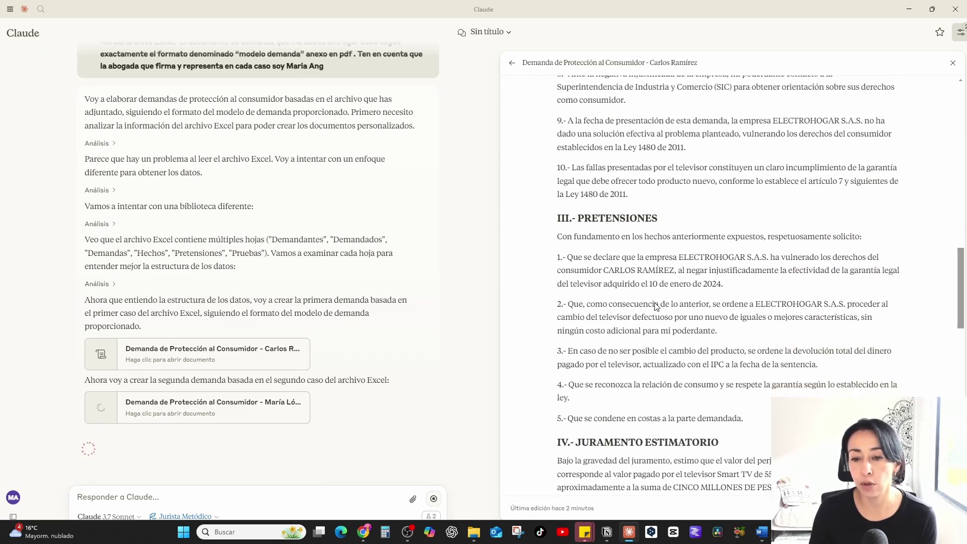
scroll(656, 306, down, 1)
scroll(655, 302, down, 2)
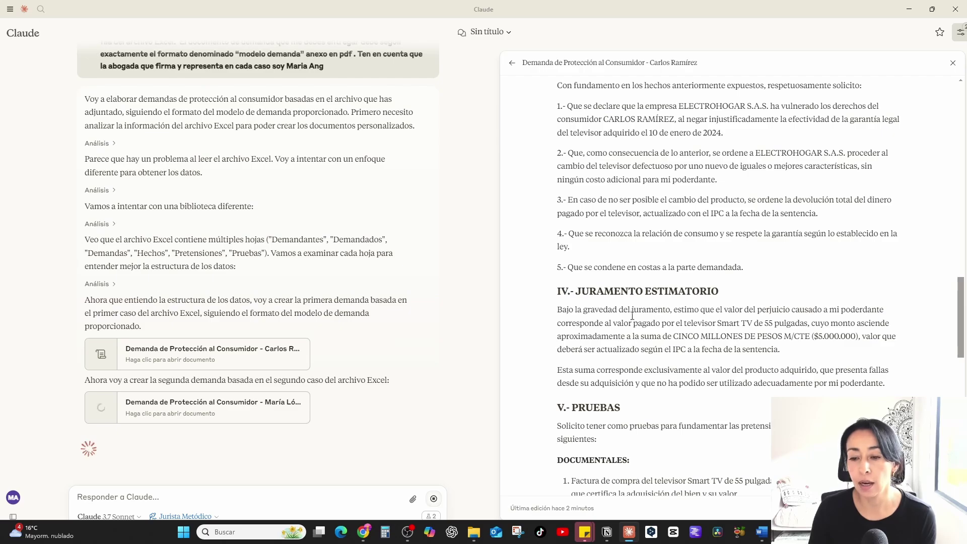
Step: Review the JURAMENTO ESTIMATORIO, PRUEBAS and ANEXOS sections of the first lawsuit
drag(632, 309, 741, 335)
click(644, 377)
scroll(644, 377, down, 2)
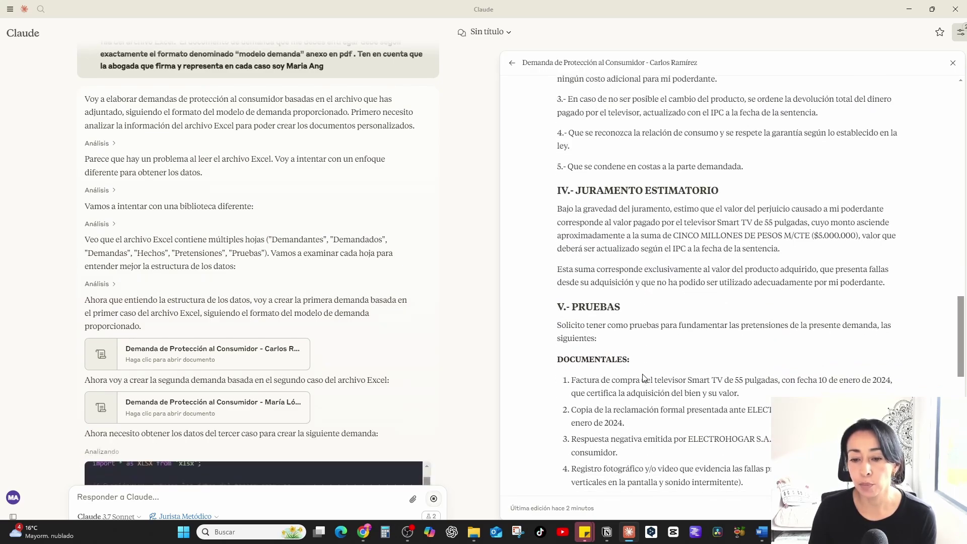
scroll(644, 377, down, 2)
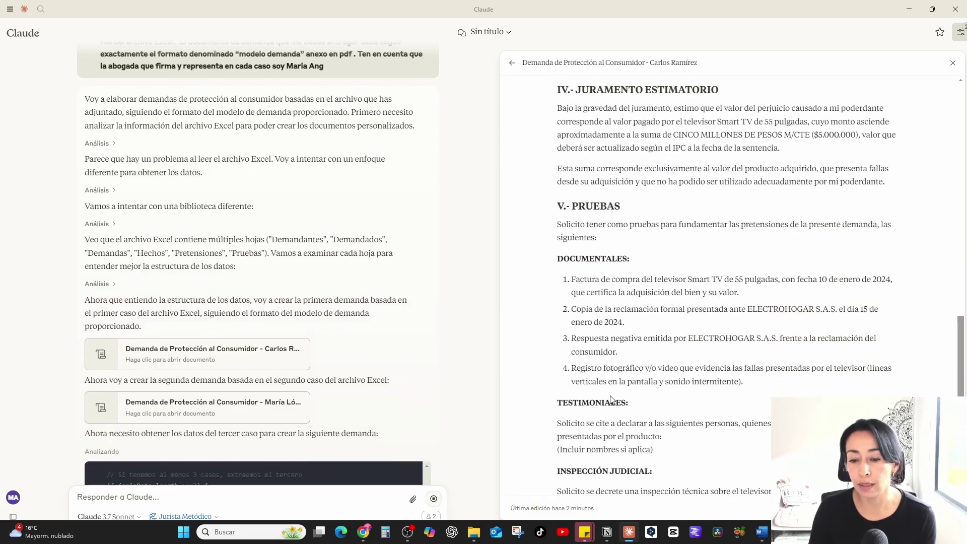
scroll(611, 399, down, 3)
scroll(610, 352, down, 3)
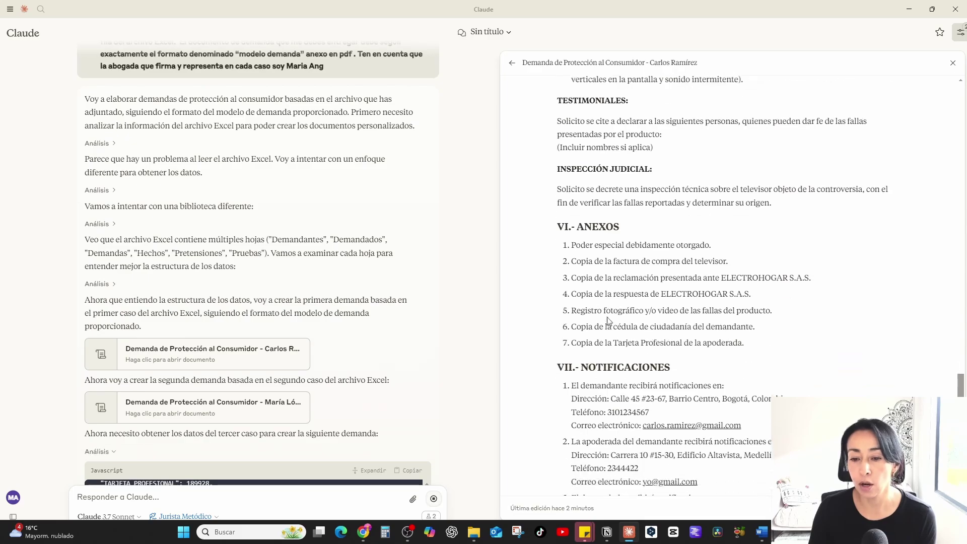
Step: Reopen the first lawsuit and check its NOTIFICACIONES section and the lawyer's signature block, including the professional card line
click(265, 351)
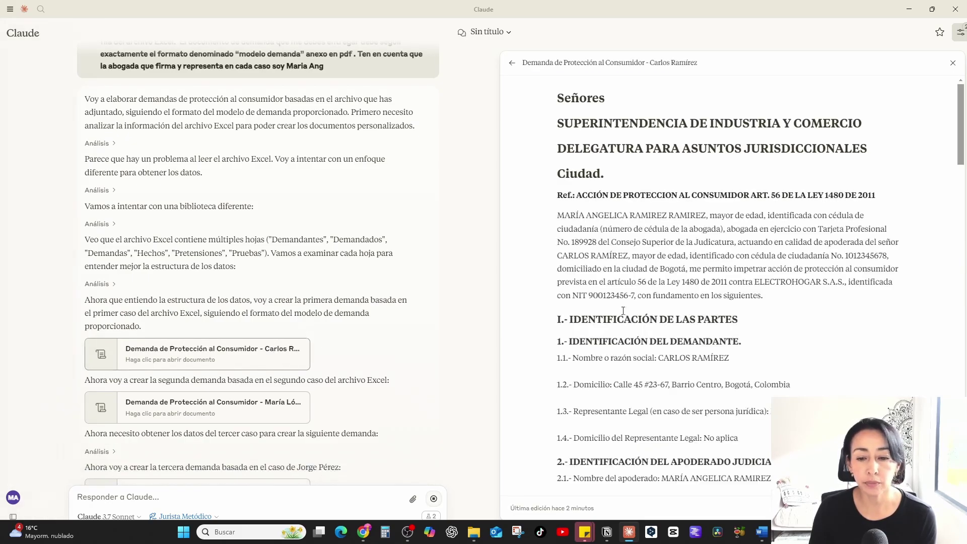
scroll(646, 308, down, 20)
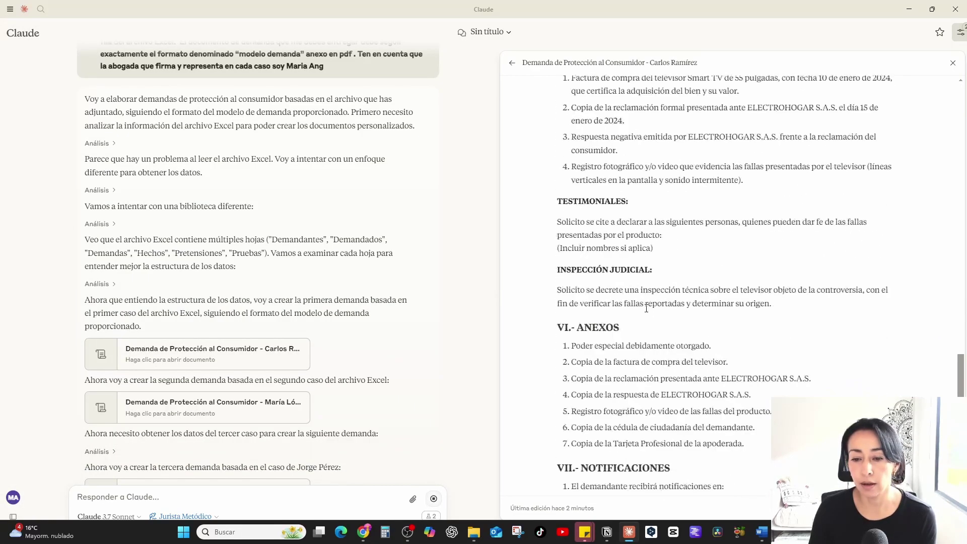
scroll(646, 308, down, 5)
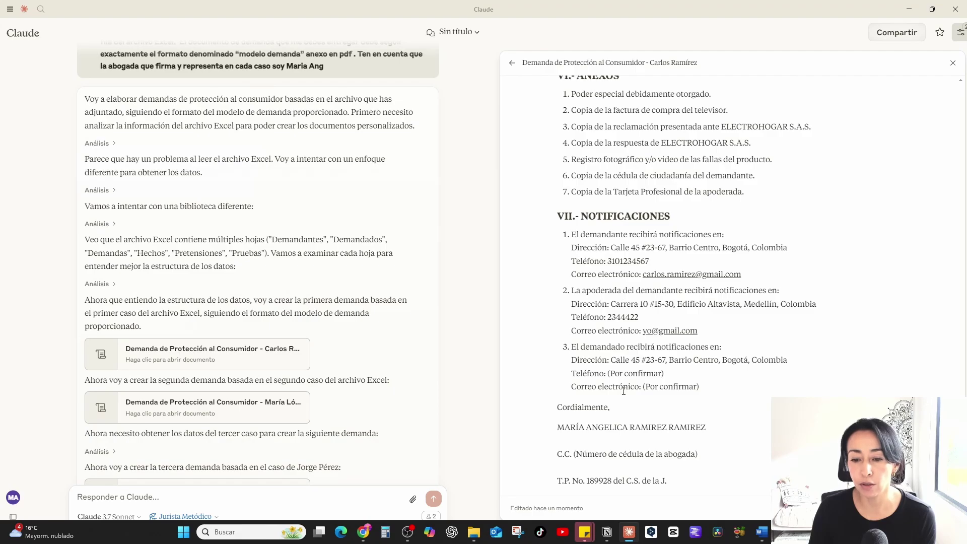
scroll(623, 391, down, 1)
drag(614, 391, 612, 445)
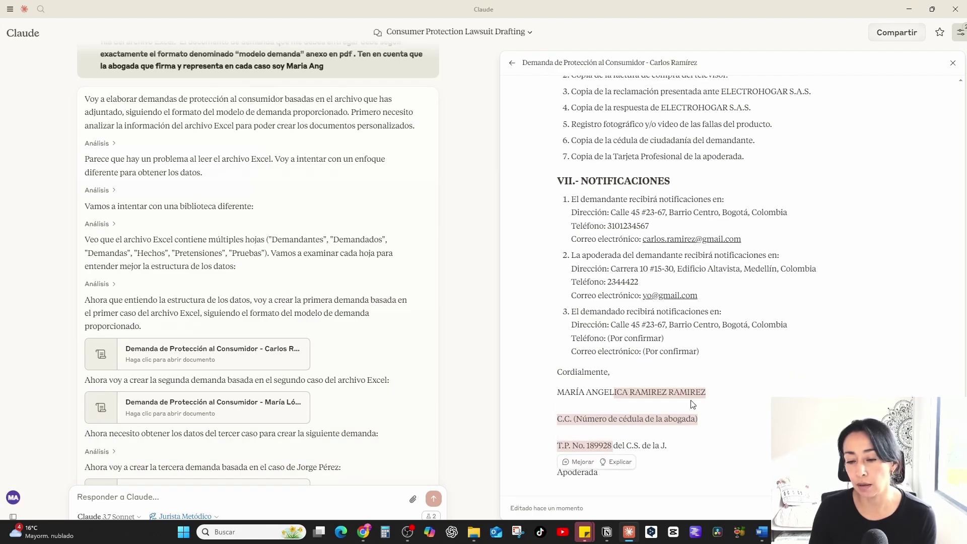
click(690, 446)
drag(677, 449, 567, 436)
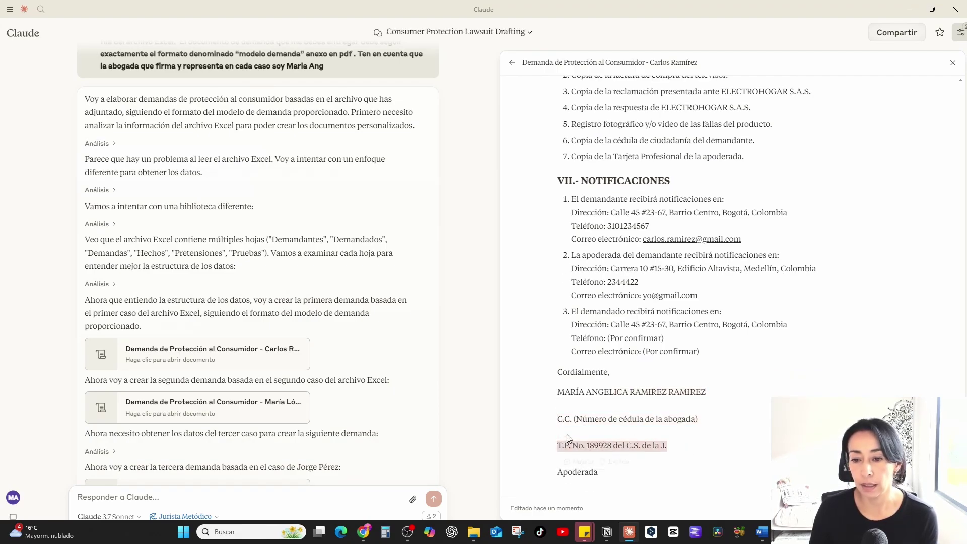
Step: Open the second generated lawsuit and check the claimant's name in its opening paragraph
scroll(566, 436, up, 5)
scroll(567, 438, up, 15)
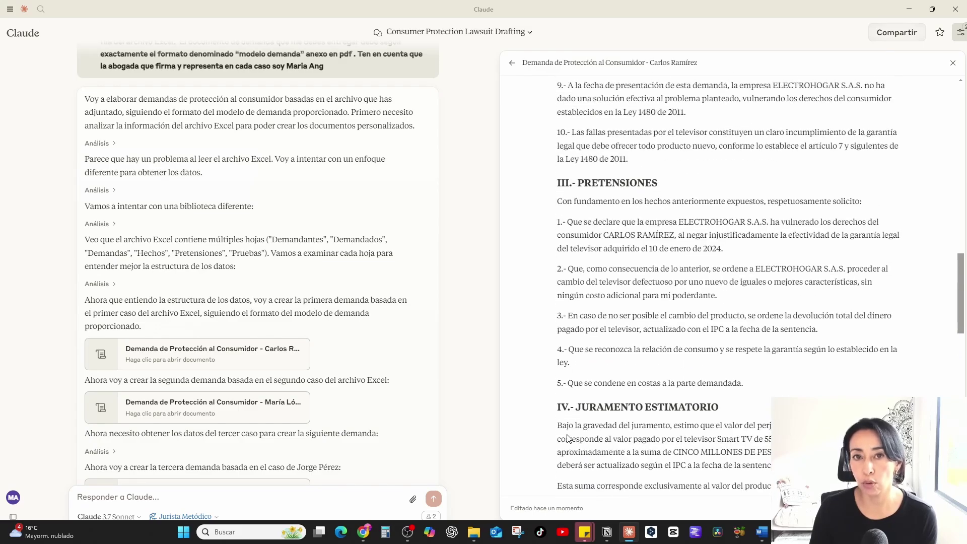
scroll(568, 438, up, 4)
scroll(191, 267, down, 2)
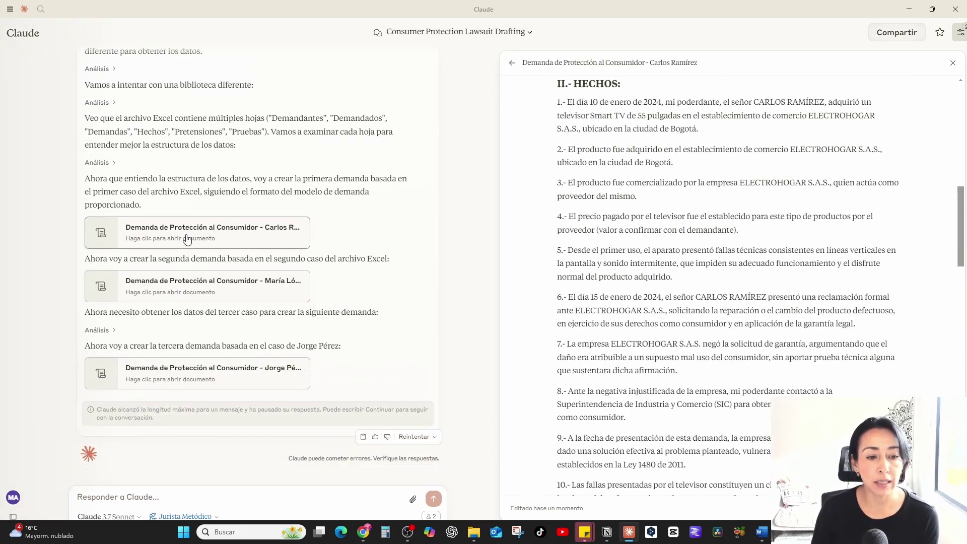
click(189, 294)
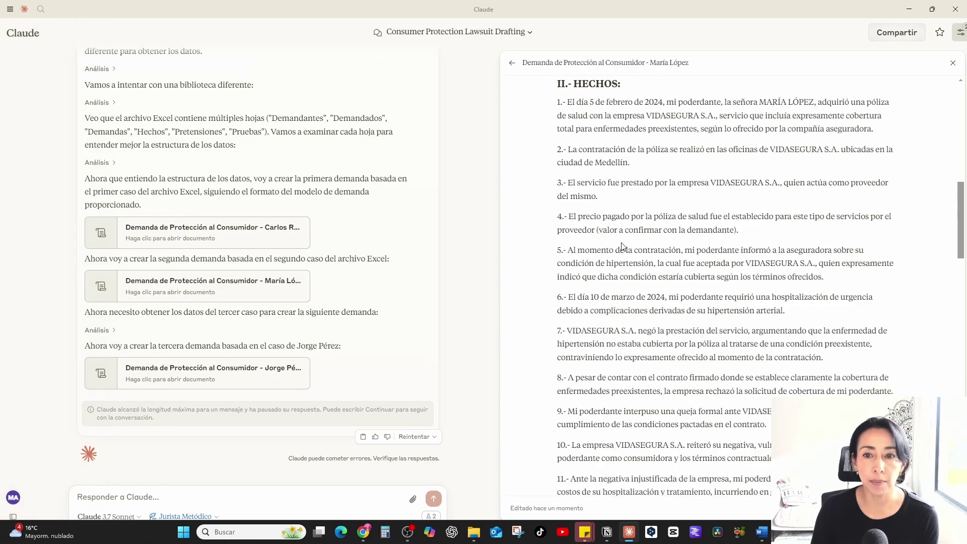
scroll(621, 245, up, 10)
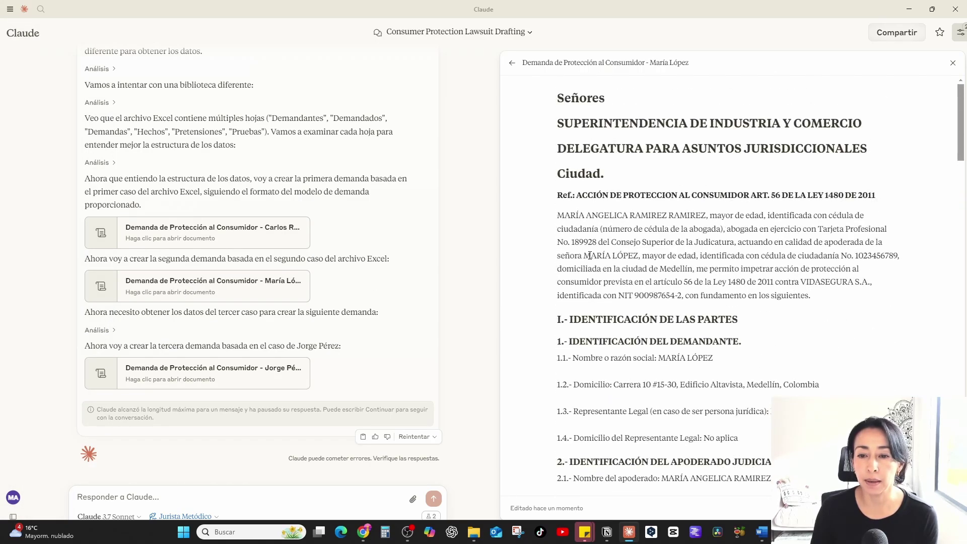
drag(589, 255, 638, 256)
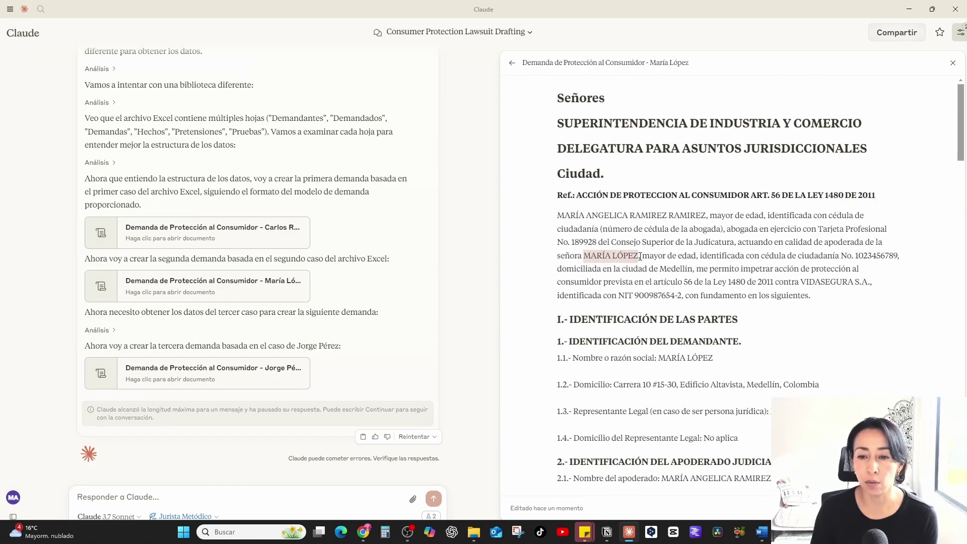
Step: Open the third generated lawsuit and read through its HECHOS section
click(287, 369)
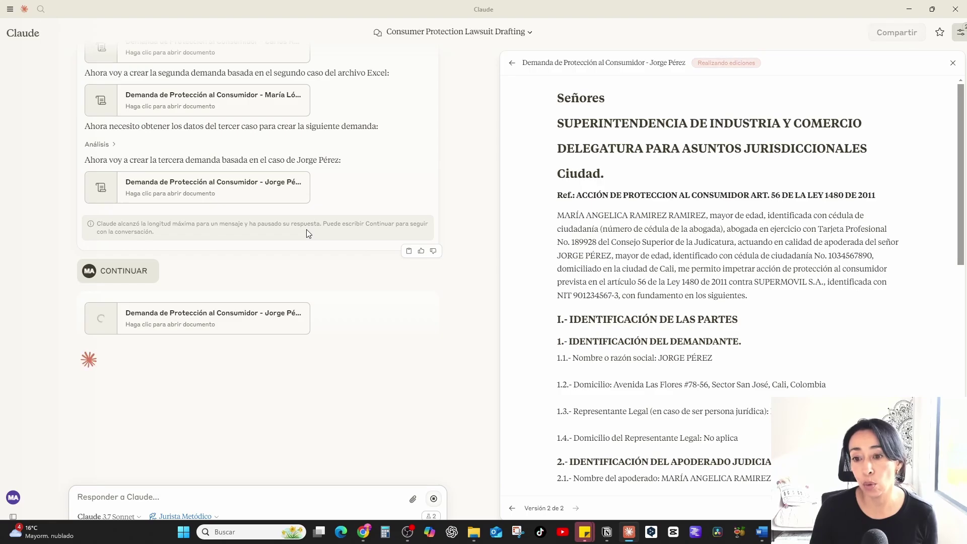
scroll(689, 277, down, 6)
scroll(688, 277, down, 3)
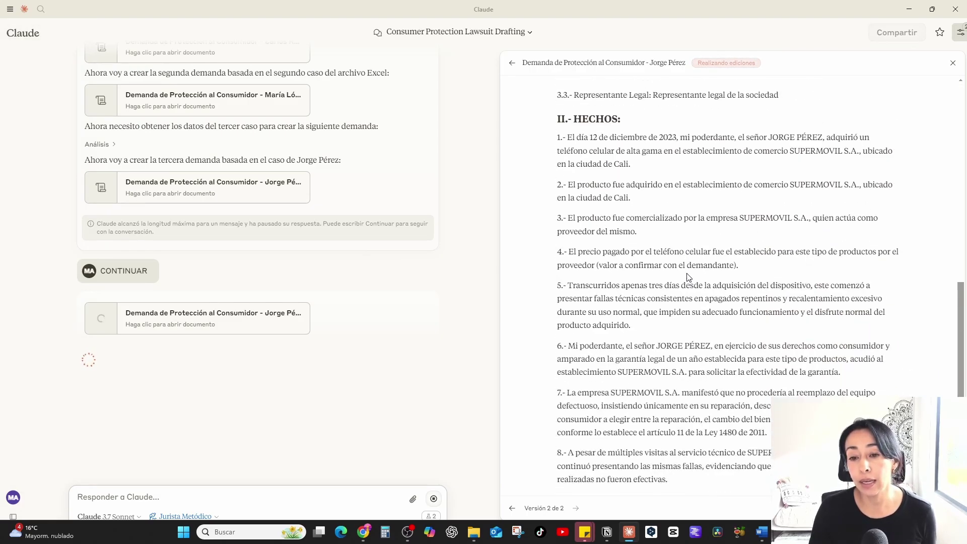
scroll(689, 277, down, 10)
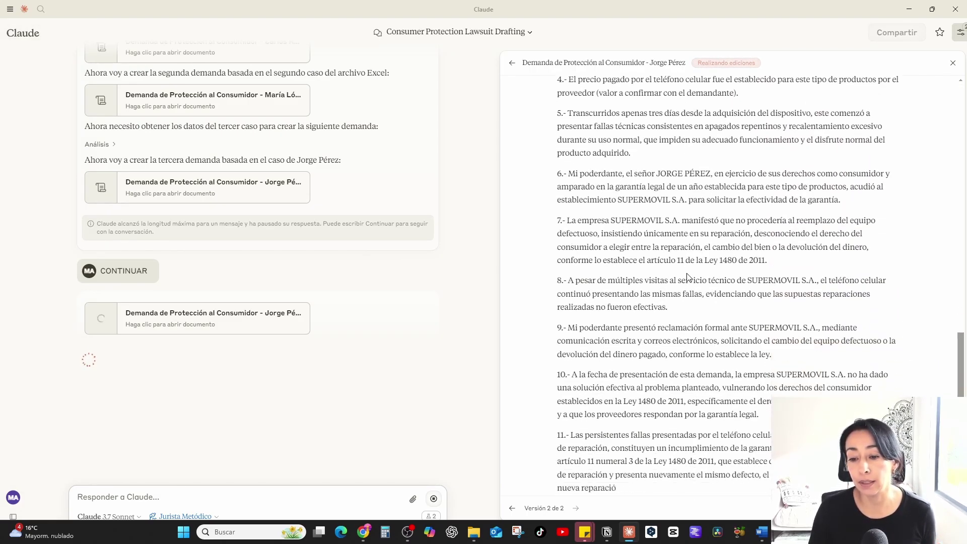
scroll(341, 245, up, 3)
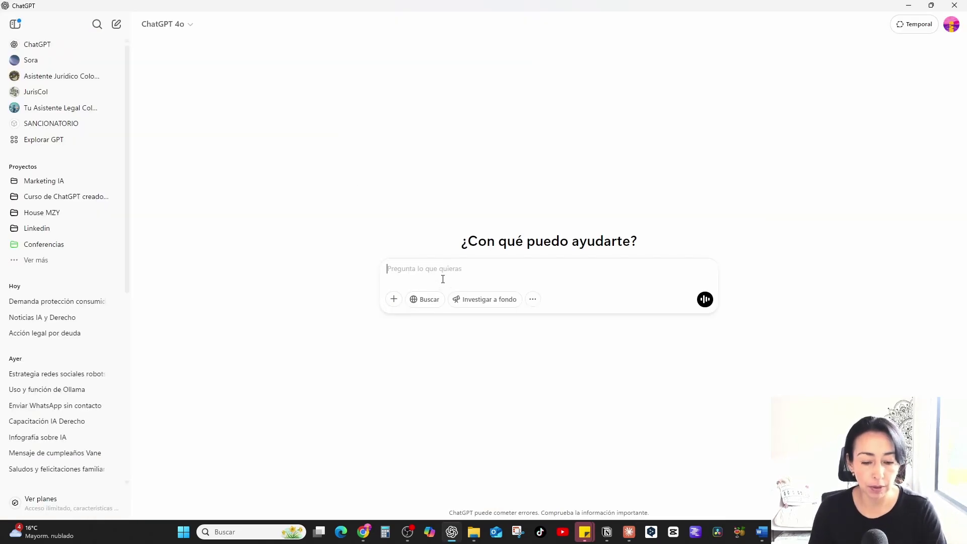
Step: Switch to ChatGPT and submit the same prompt for one Word lawsuit per Excel row, attaching BaseDatosDemandas_Ajustada.xlsx and Modelo_demanda.pdf
text(Redacta una demanda de  juicio de ACCIÓN DE PROTECCION AL CONSUMIDOR ART. 56 DE LA LEY 1480 DE 2011 en formato Word por cada fila del archivo Excel que te adjunto. Adapta el contenido de cada demanda en el archivo Word a los datos específicos de cada fila del archivo Excel.  El documento de demanda que me debes entregar debe seguir exactamente el formato denominado "modelo demanda" anexo en pdf . Ten en cuenta que la abogada que firma y representa en cada caso soy Maria Ang)
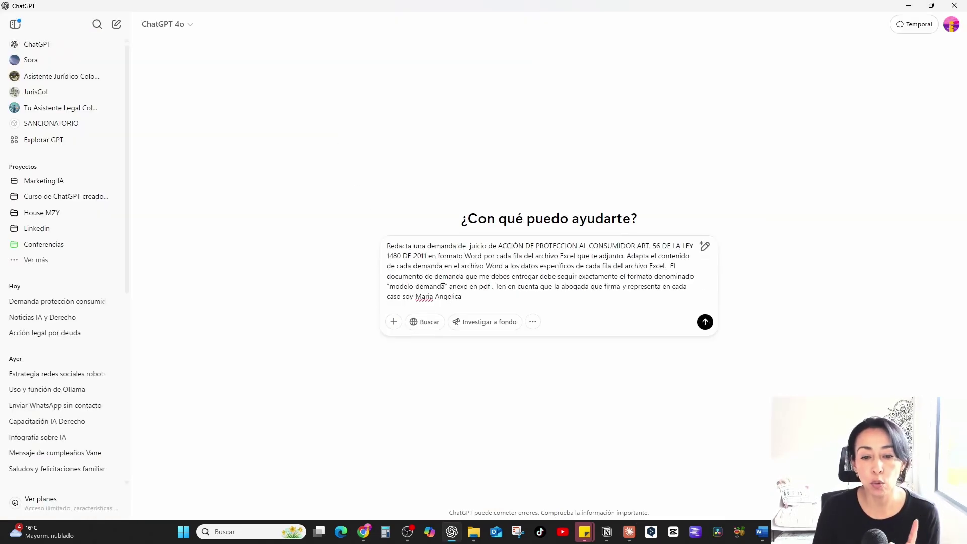
click(394, 322)
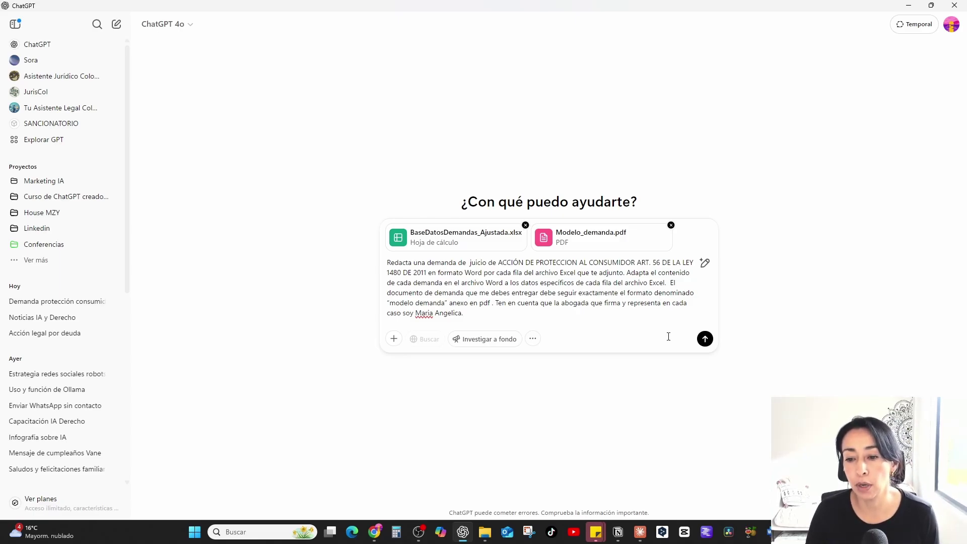
click(704, 338)
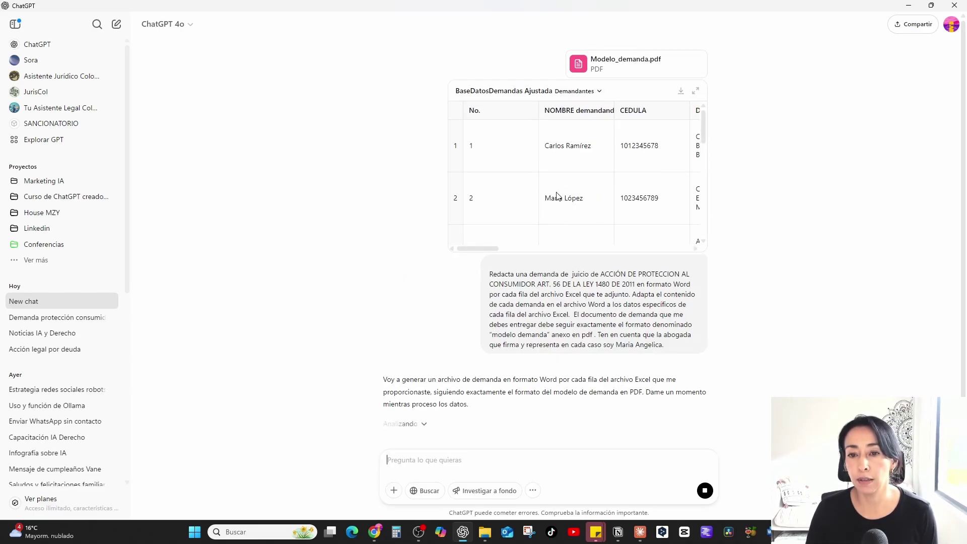
scroll(559, 199, down, 4)
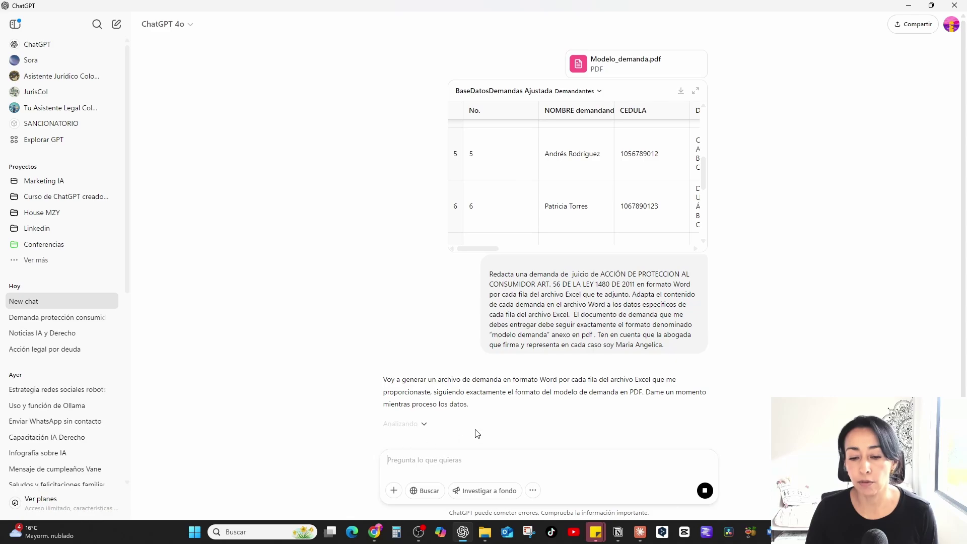
Step: Switch back to Claude and review the lawsuits generated so far in the conversation, from the first case to the fifth
click(909, 6)
scroll(397, 261, down, 15)
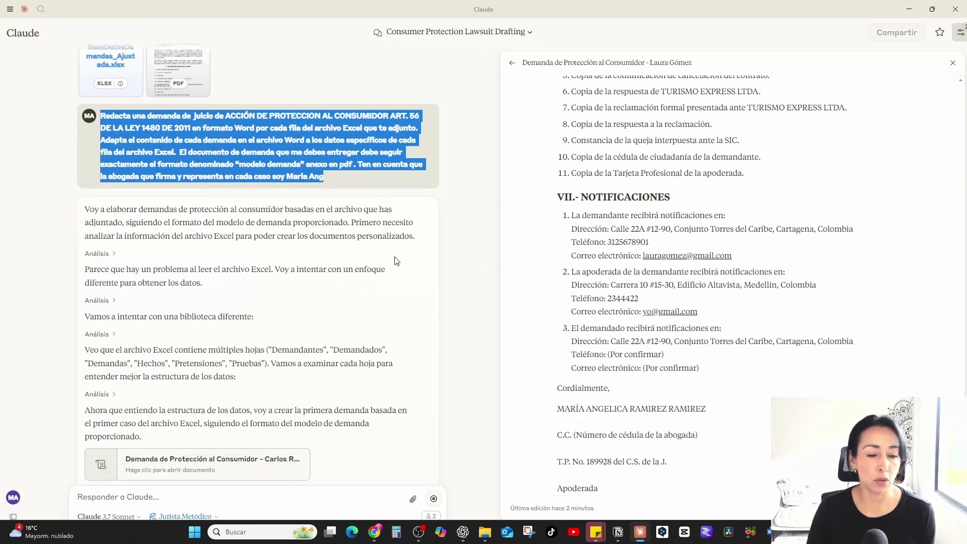
scroll(397, 260, up, 3)
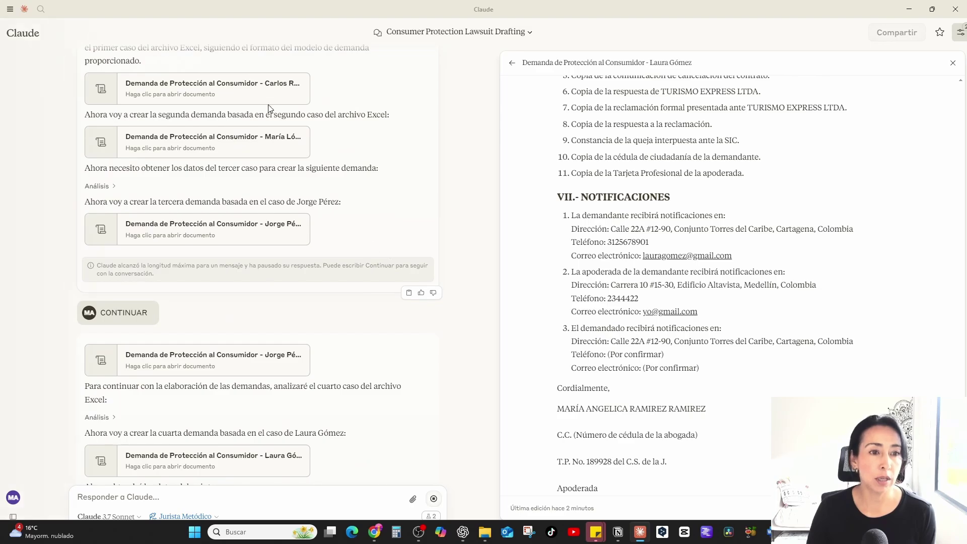
scroll(260, 262, down, 2)
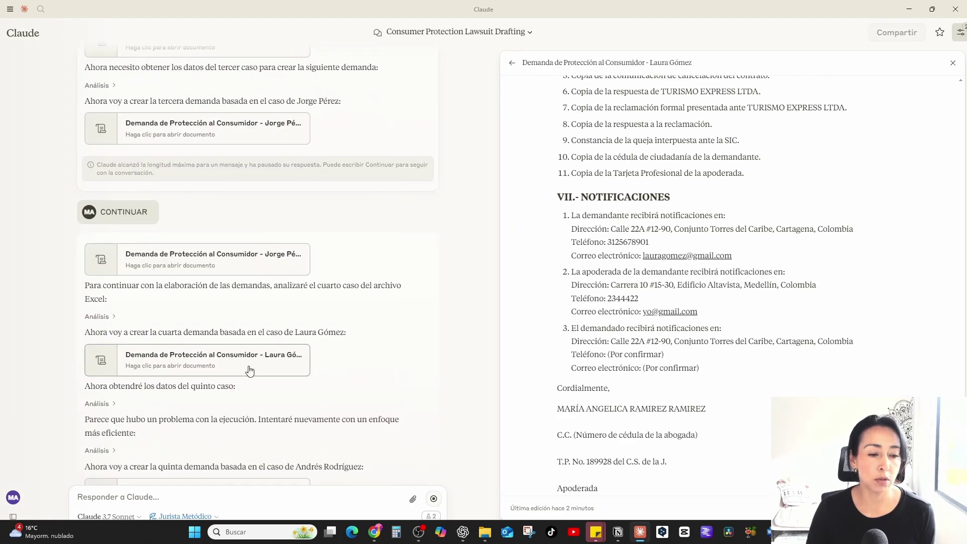
scroll(250, 372, down, 3)
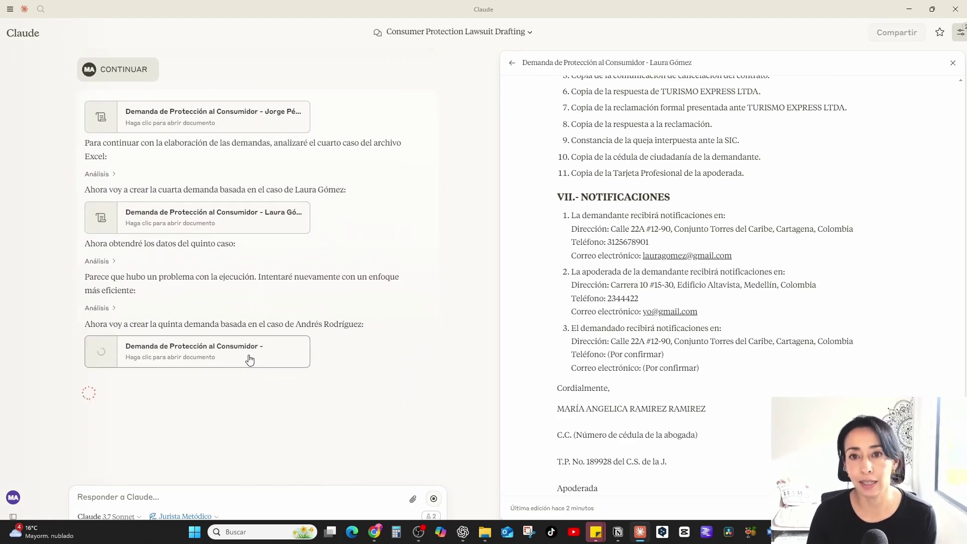
Step: Open the fifth generated lawsuit and send Claude the message "continuar" to resume the paused response
click(296, 342)
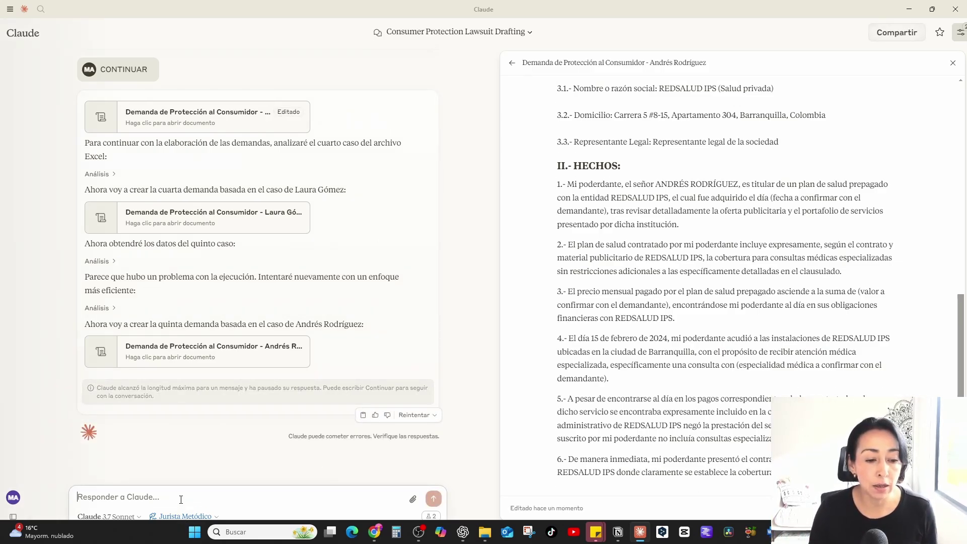
text(continua)
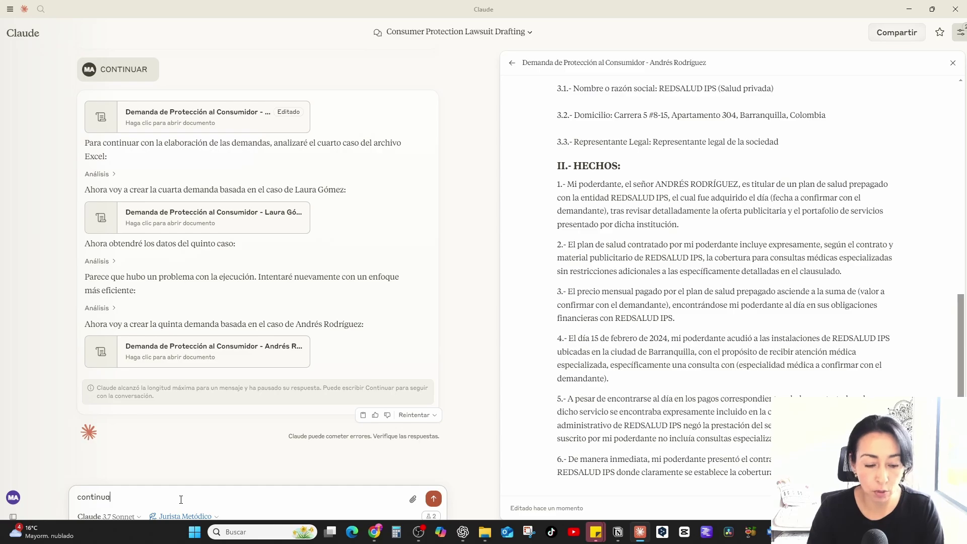
text(r)
key(Return)
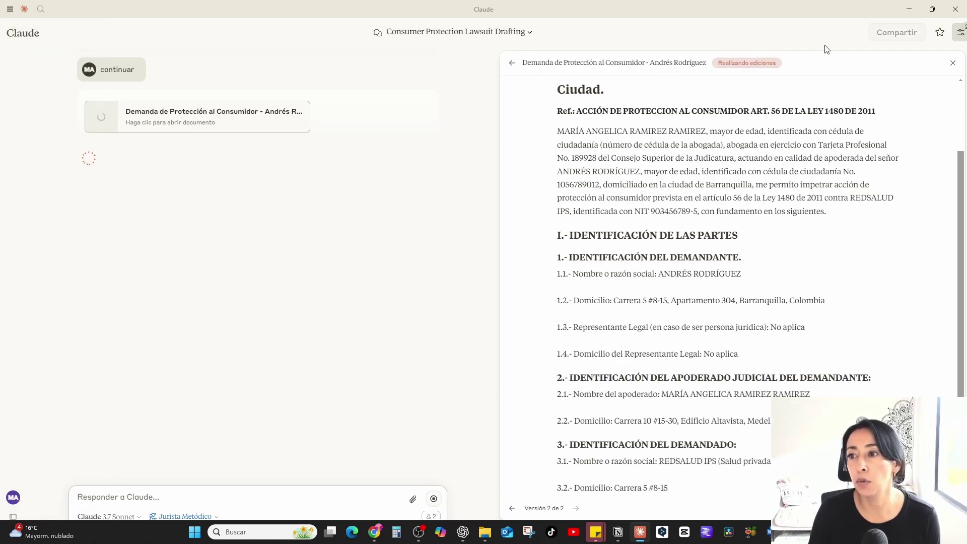
Step: Switch to ChatGPT and save the generated Demanda 1 Word file to the Descargas folder, replacing the existing file
click(908, 9)
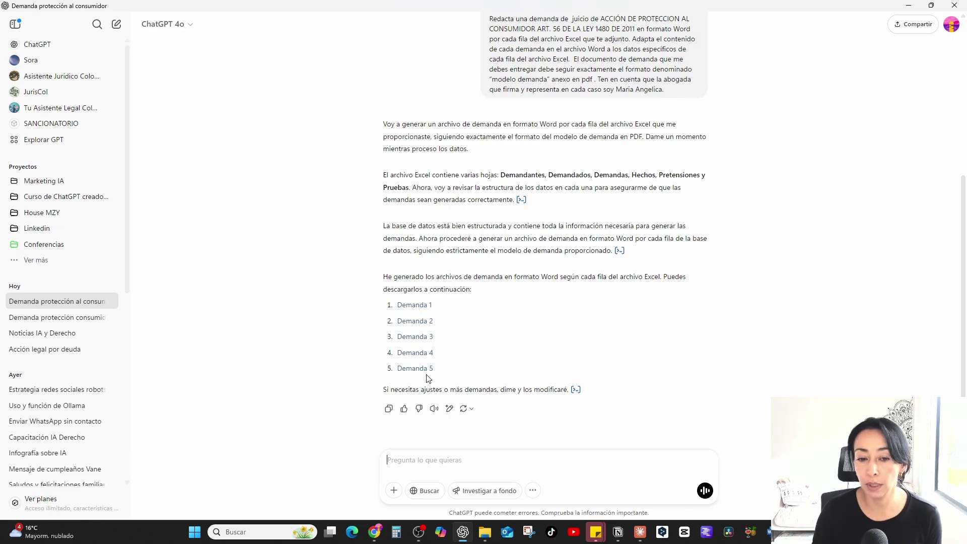
click(426, 305)
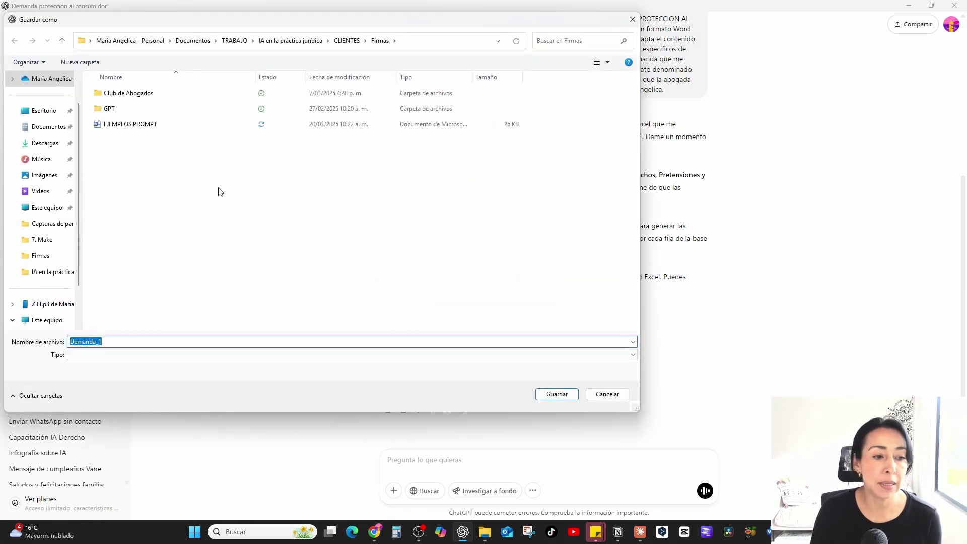
click(43, 143)
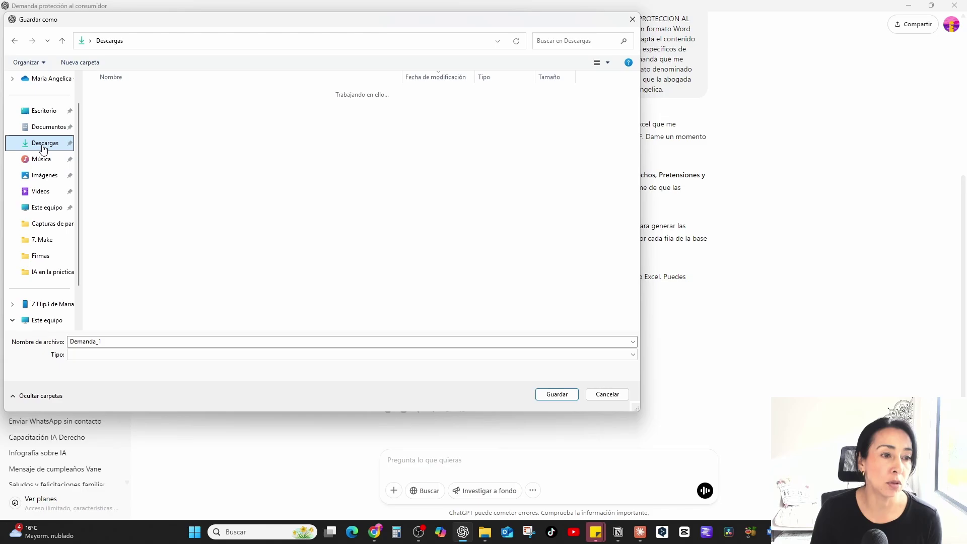
click(558, 399)
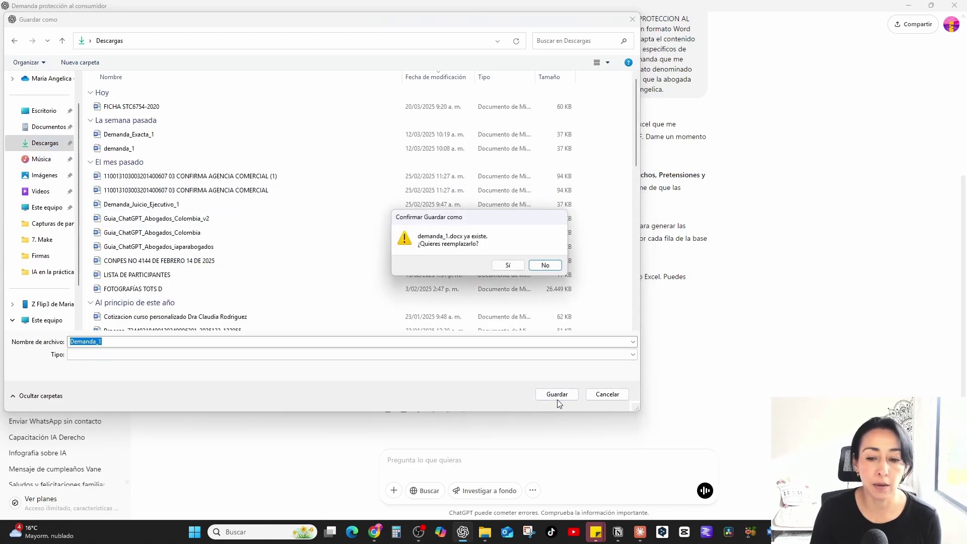
click(506, 265)
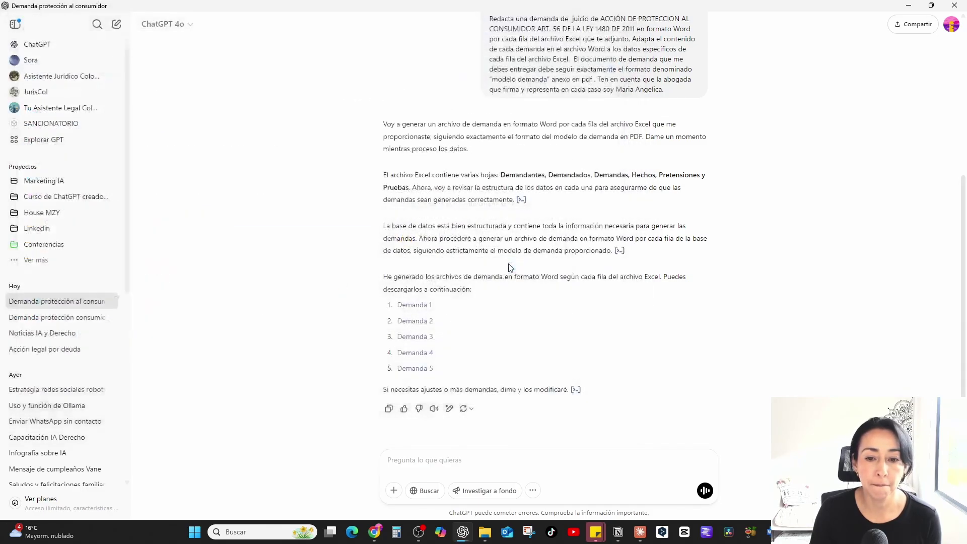
Step: Open the downloaded demanda_1 document in Word and review its content from the heading to the signature block
click(486, 535)
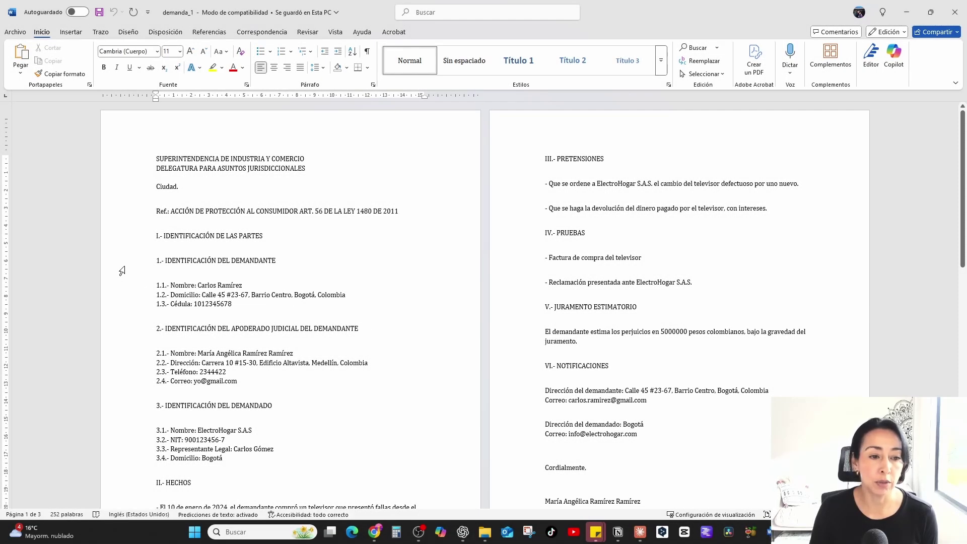
shift+click(139, 226)
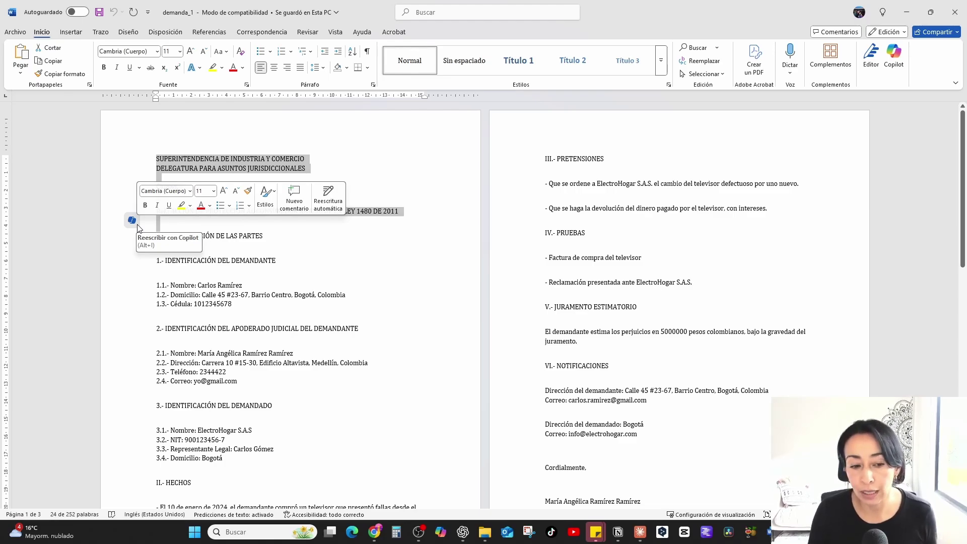
scroll(139, 227, down, 8)
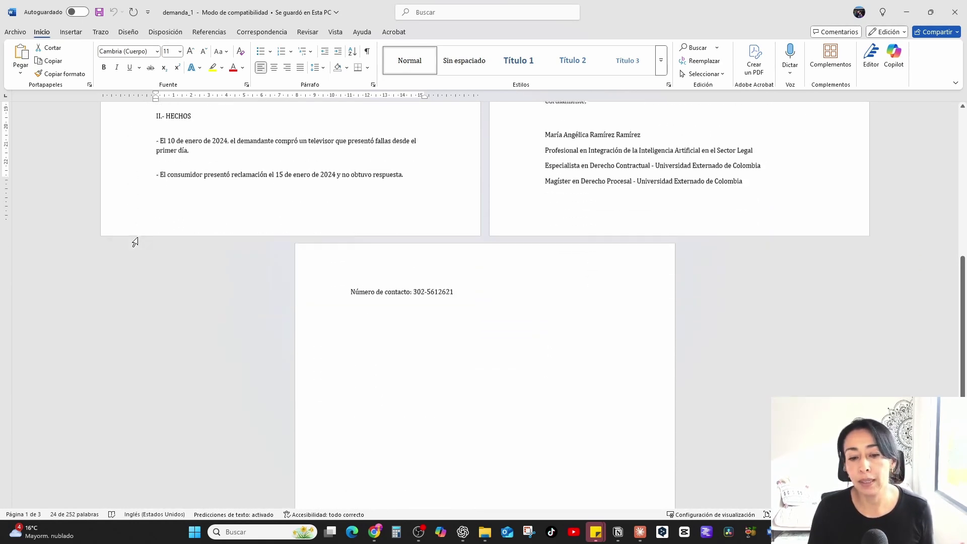
scroll(135, 243, up, 8)
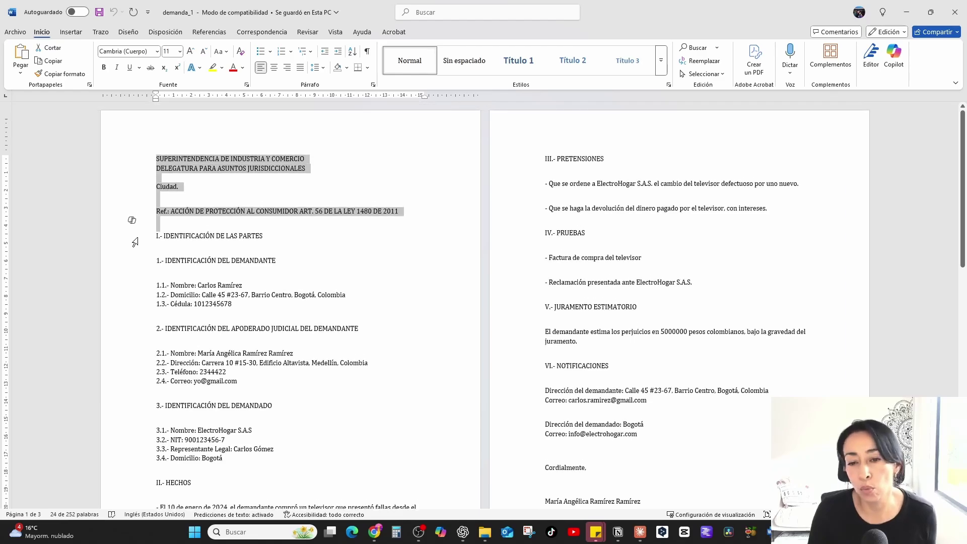
click(253, 250)
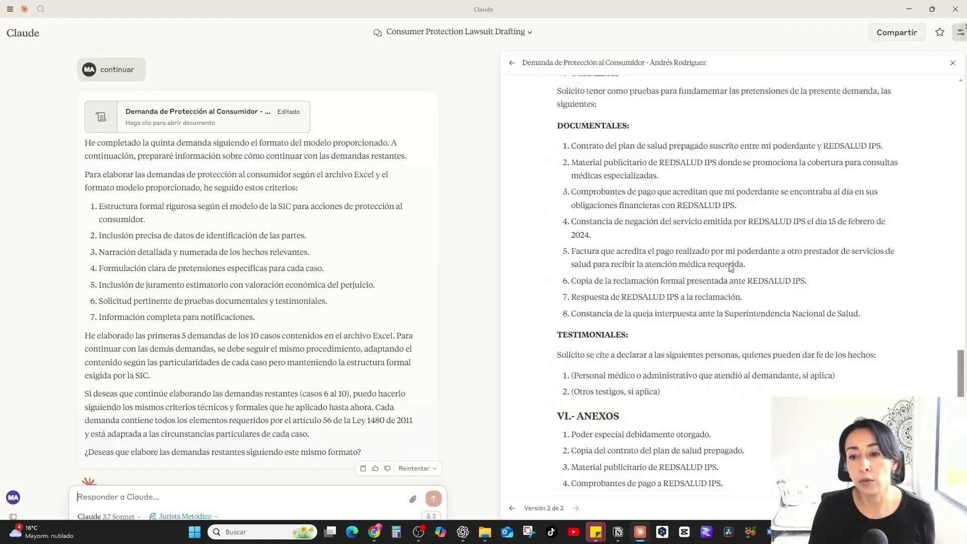
Step: Switch back to Claude and review the completed fifth lawsuit, plus the lawsuits and closing summary in the conversation
scroll(731, 268, up, 10)
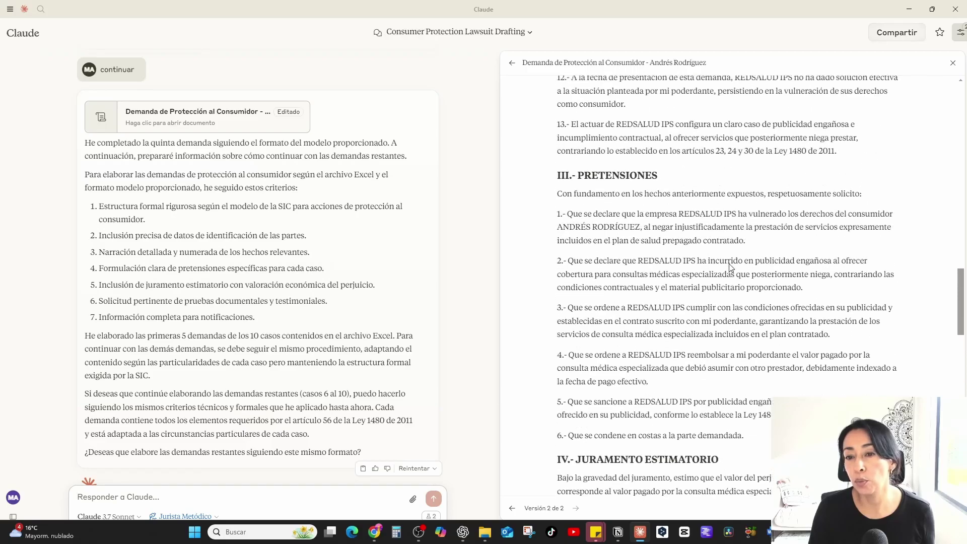
scroll(731, 267, up, 10)
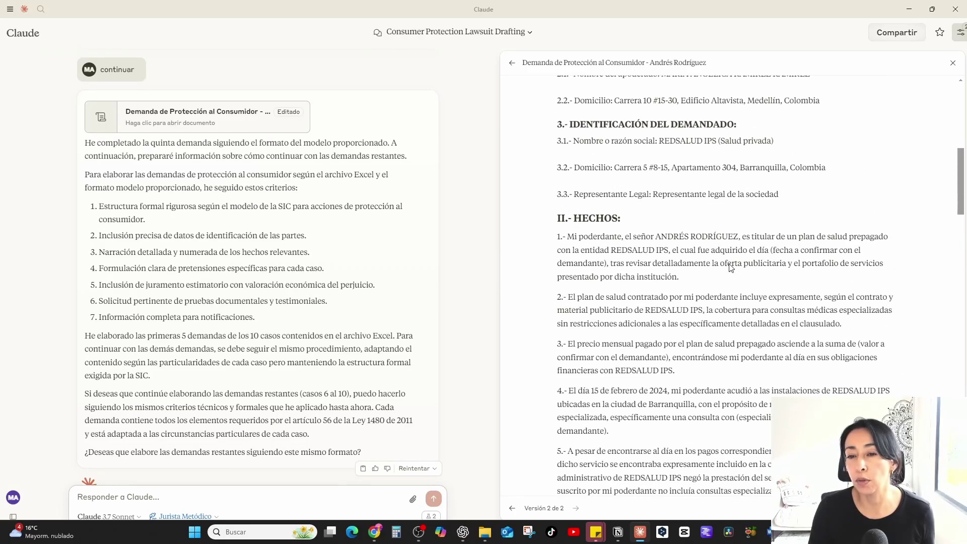
scroll(731, 267, up, 10)
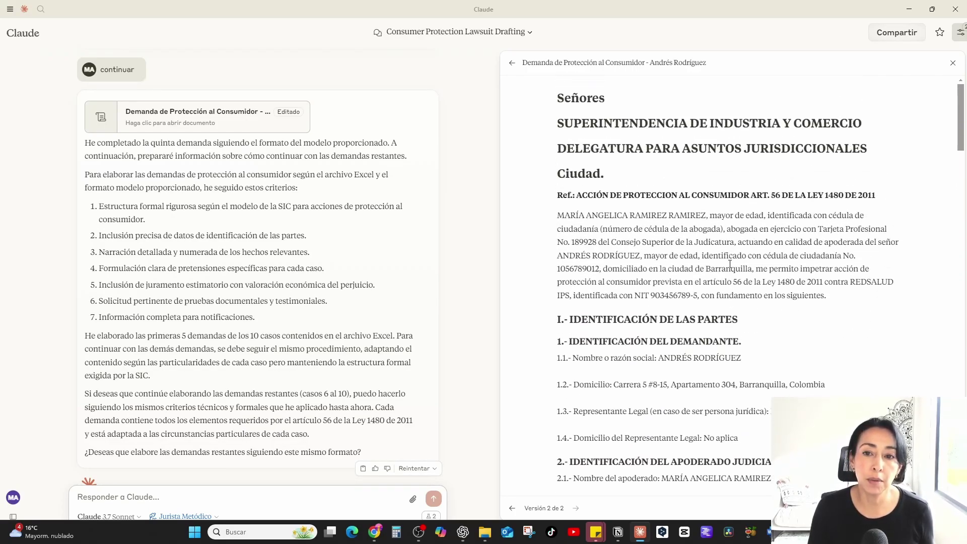
scroll(283, 287, up, 15)
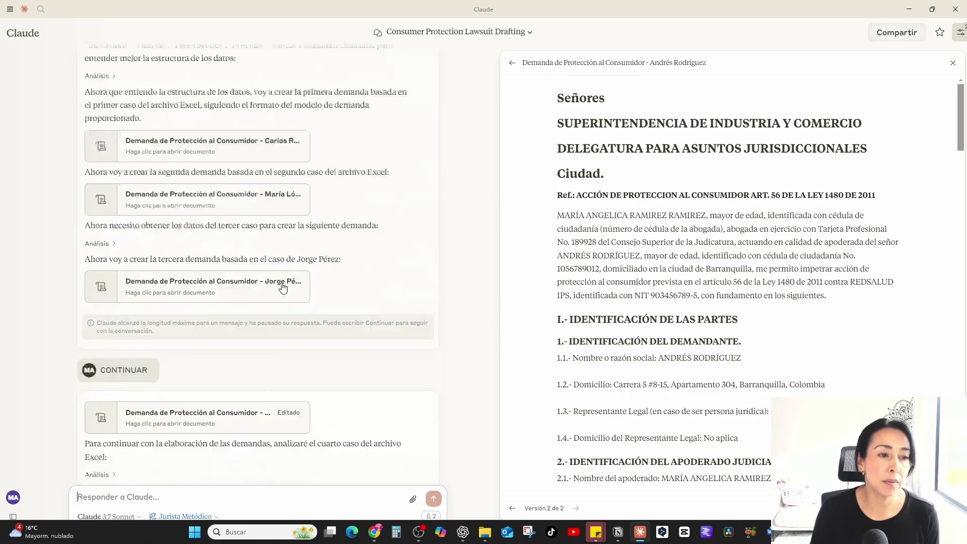
scroll(283, 287, up, 5)
scroll(277, 302, down, 10)
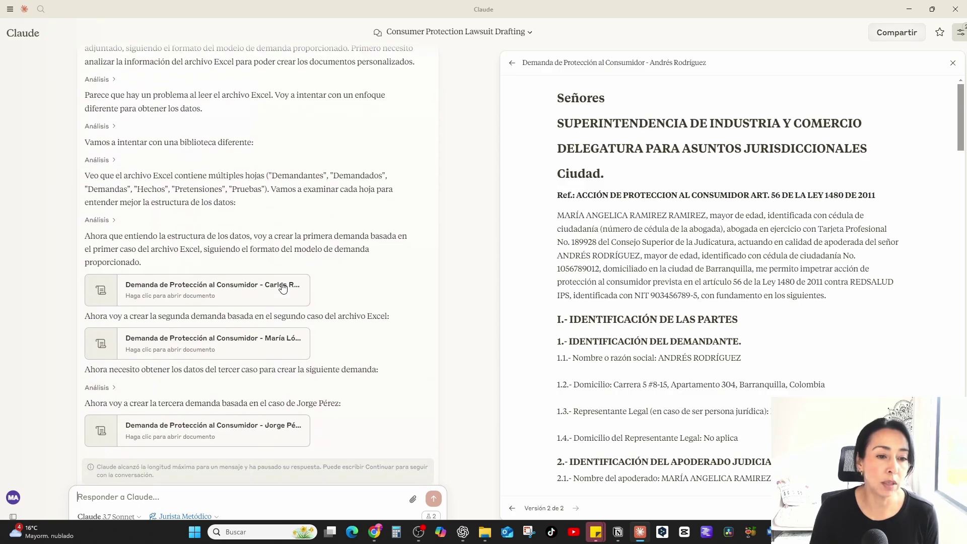
scroll(273, 323, down, 7)
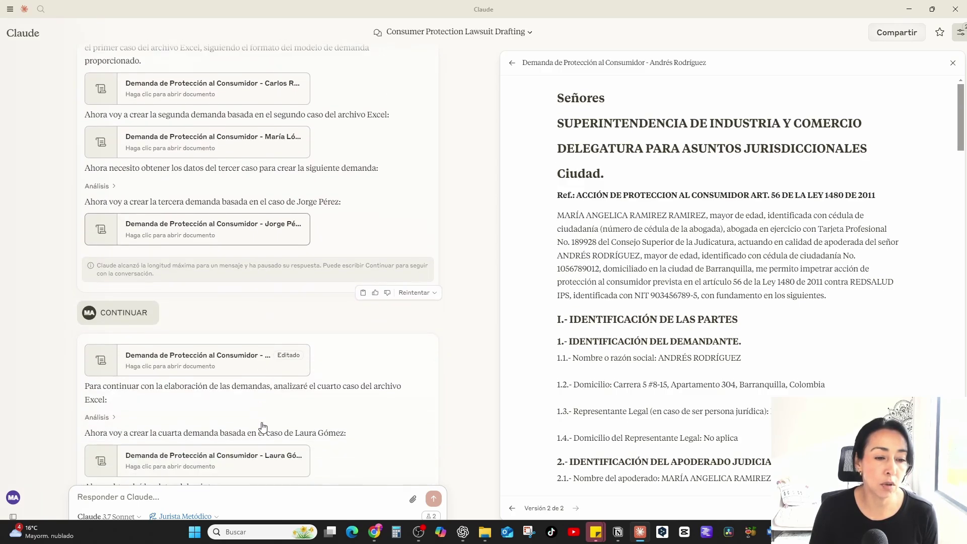
scroll(263, 427, down, 9)
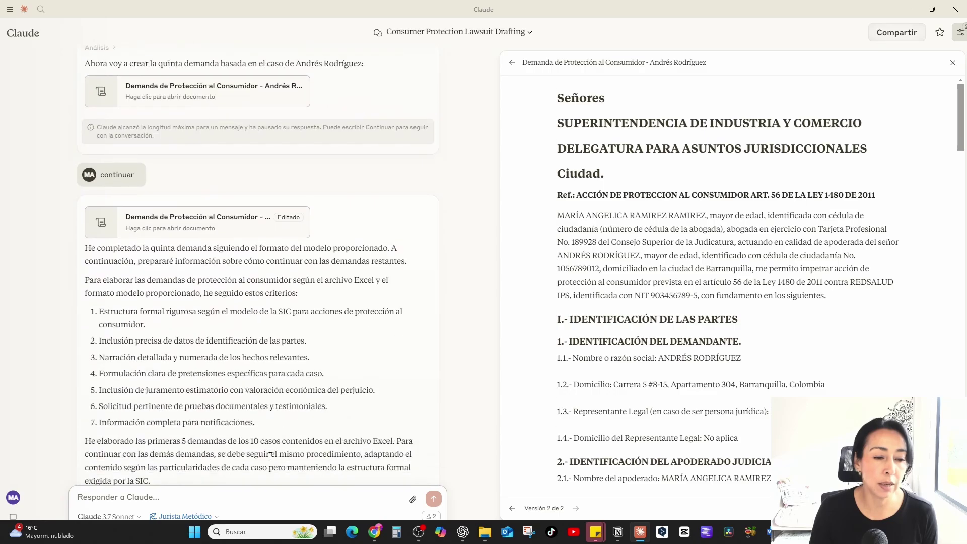
scroll(270, 456, up, 15)
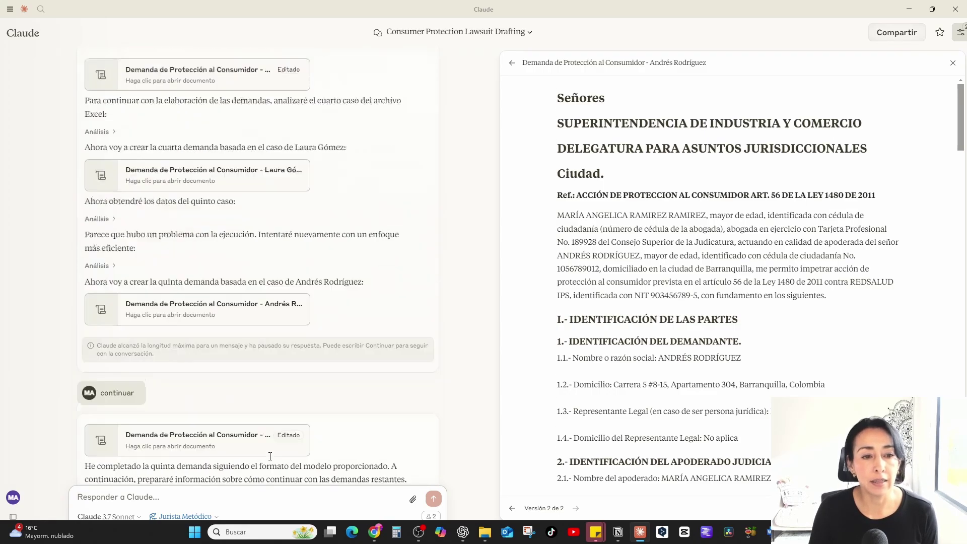
Step: Open the first generated lawsuit and read its introduction and the plaintiff identification items, including the legal representative lines
click(259, 392)
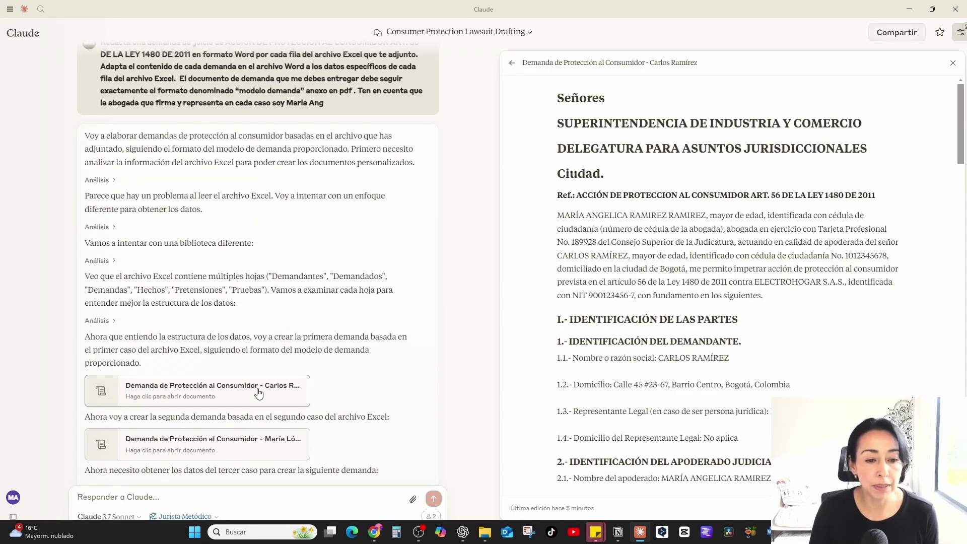
scroll(866, 242, down, 2)
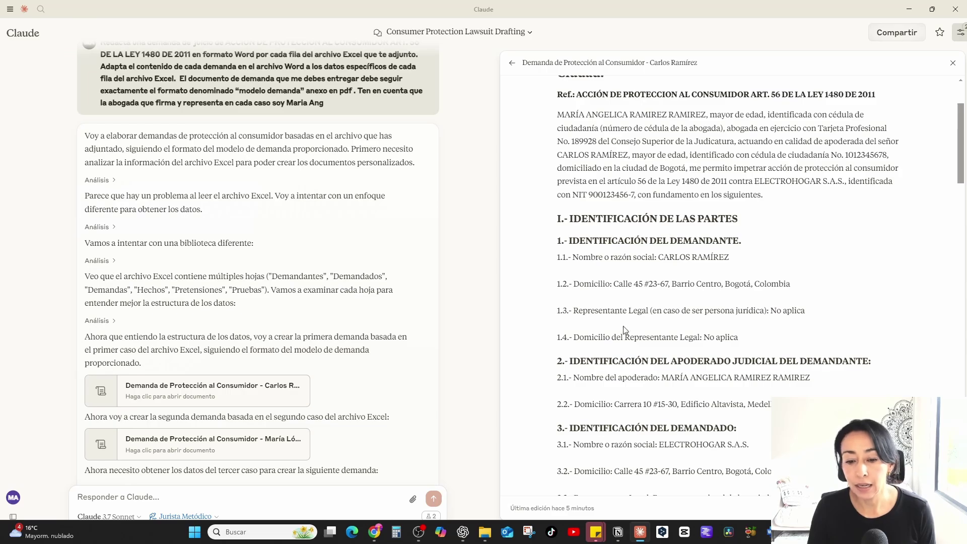
scroll(650, 215, up, 2)
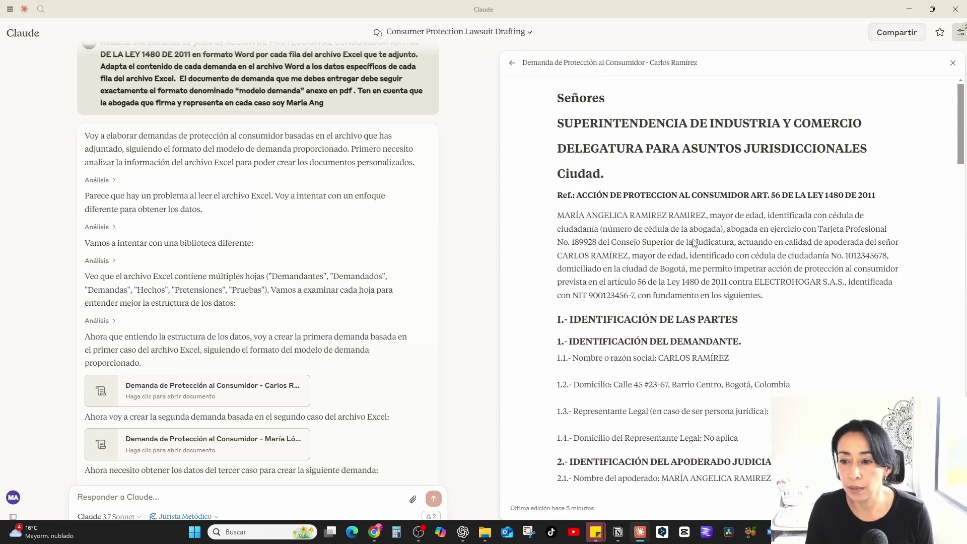
scroll(772, 307, down, 2)
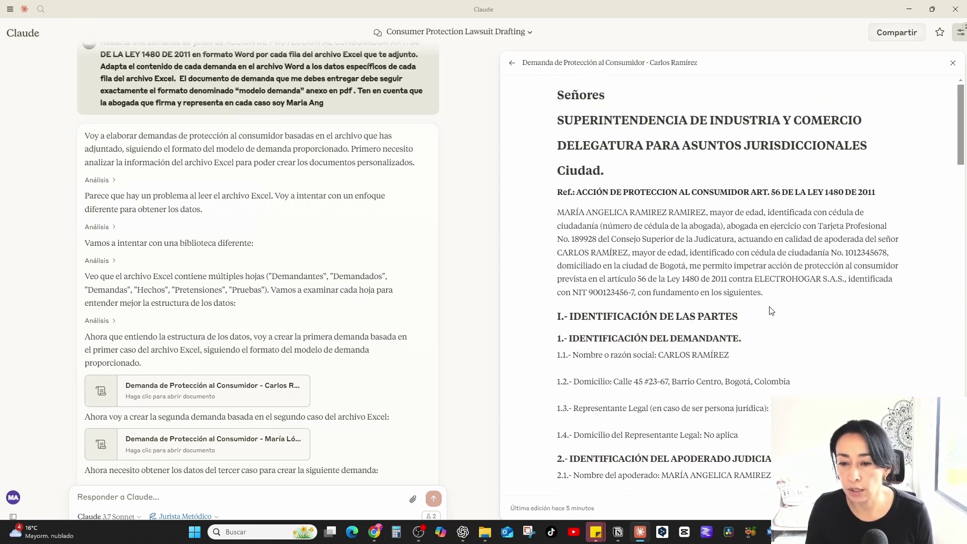
drag(613, 239, 633, 240)
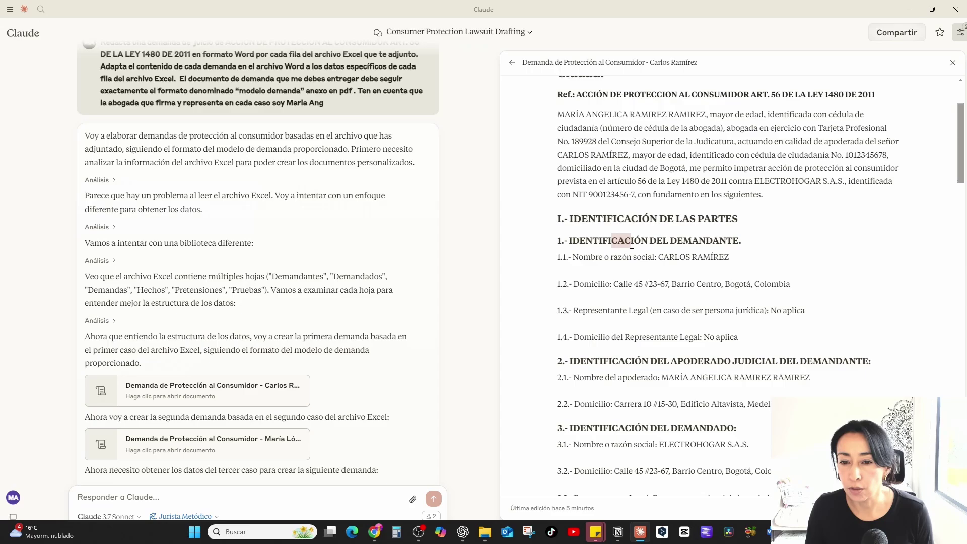
click(612, 275)
drag(643, 286, 720, 309)
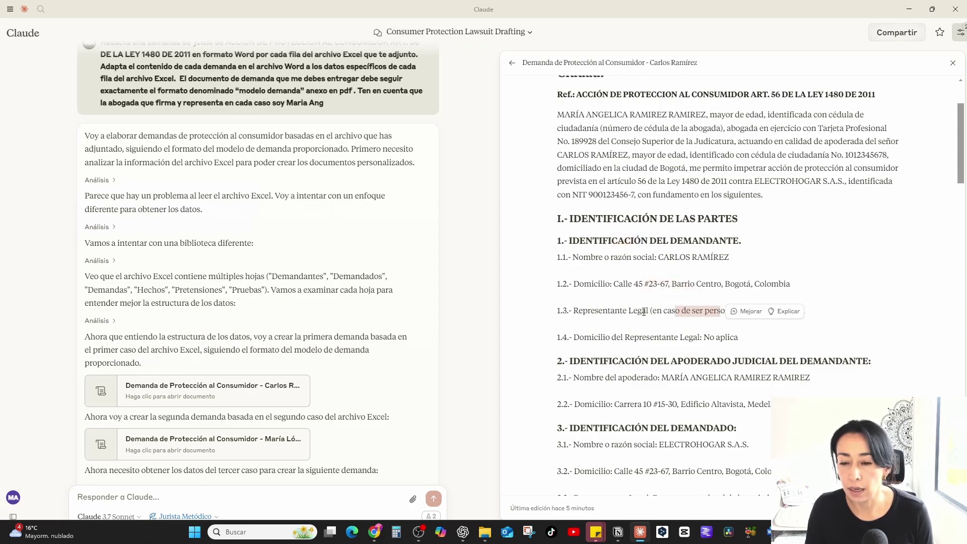
click(624, 309)
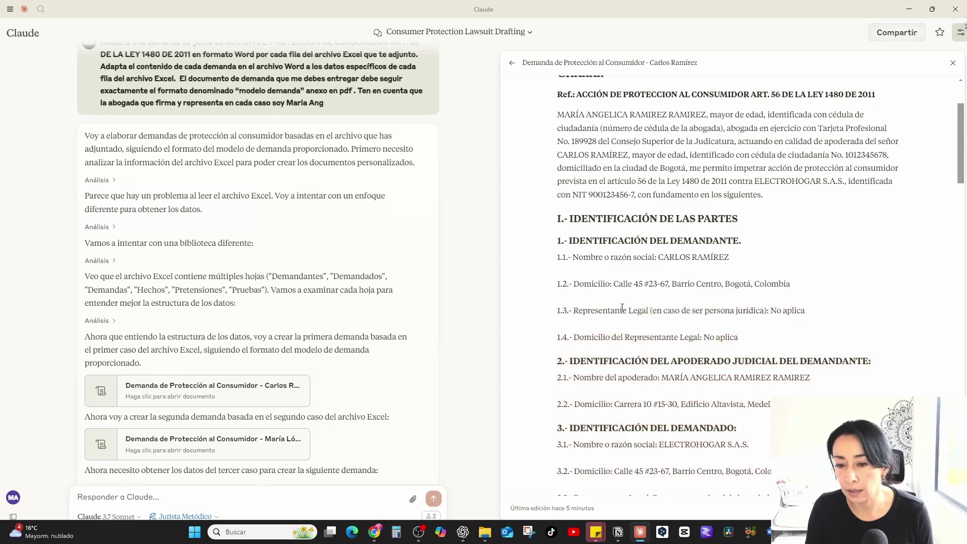
drag(629, 310, 695, 310)
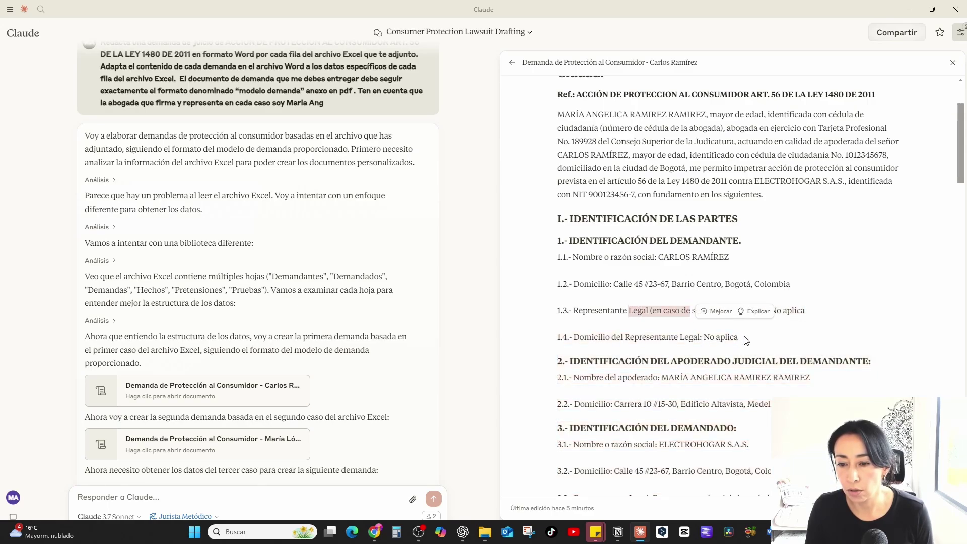
Step: Ask Claude to improve items 1.3 and 1.4 of the first lawsuit with the instruction "quita estos aparte de cada demanda si no aplican"
drag(746, 341, 557, 309)
click(582, 356)
text(quita)
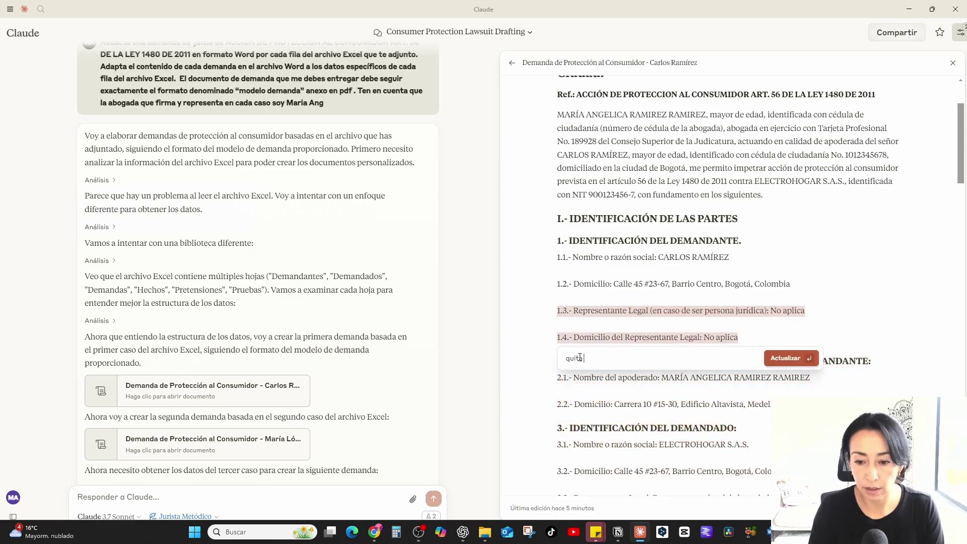
text( estos )
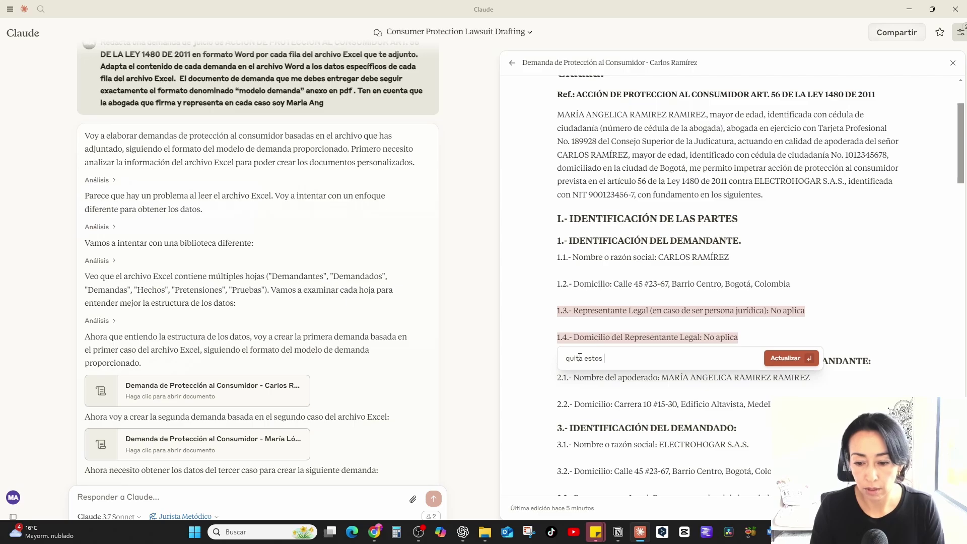
text(apa)
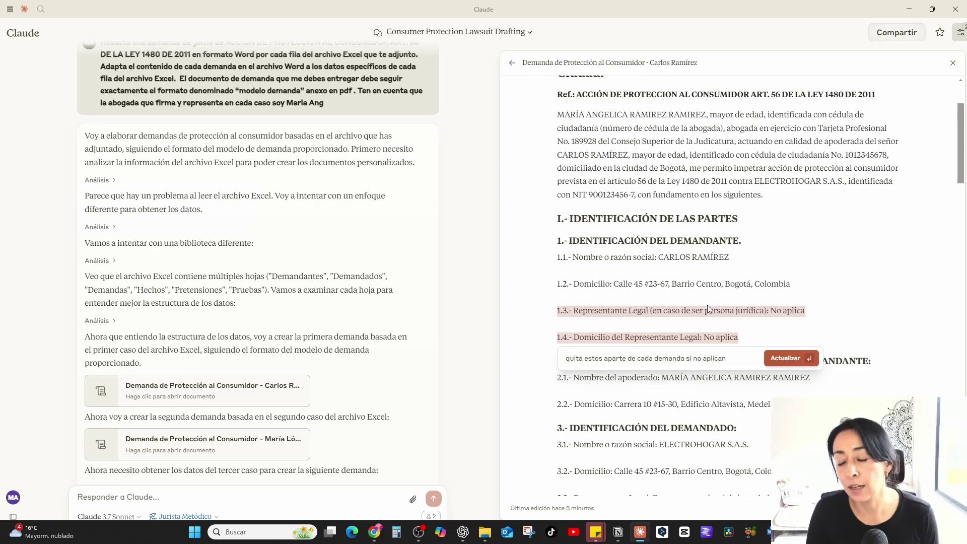
click(779, 360)
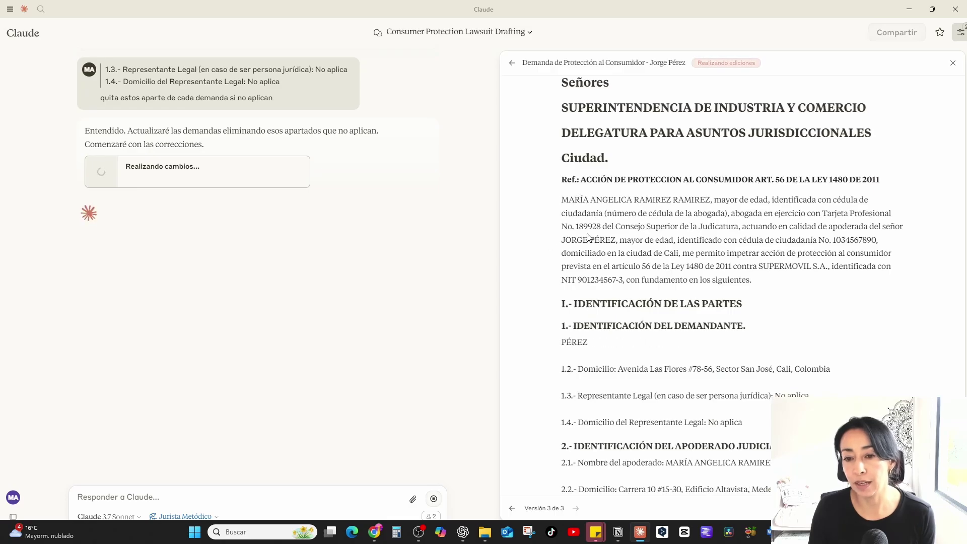
Step: Draft the reply "no" to Claude without sending it and review the identification sections of the updated fifth lawsuit
drag(589, 243, 553, 247)
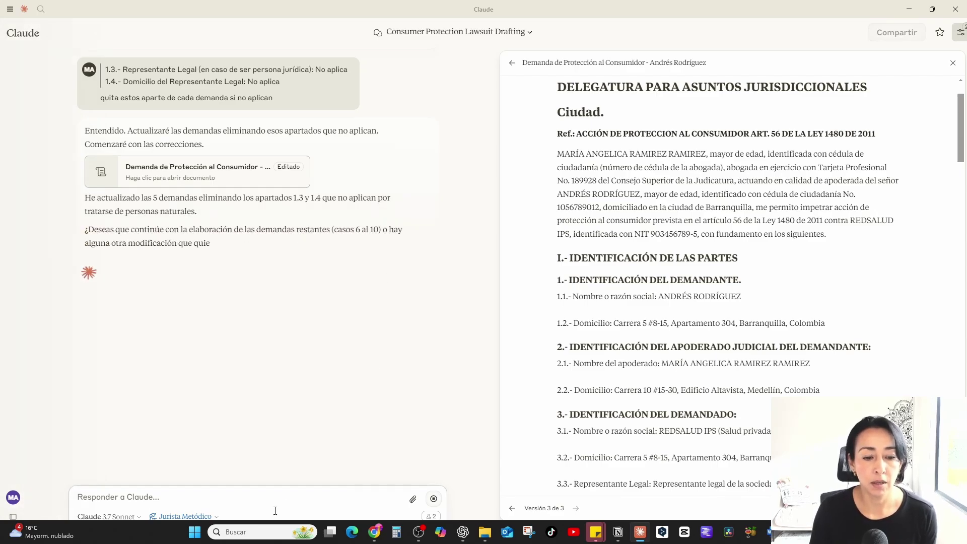
text(no)
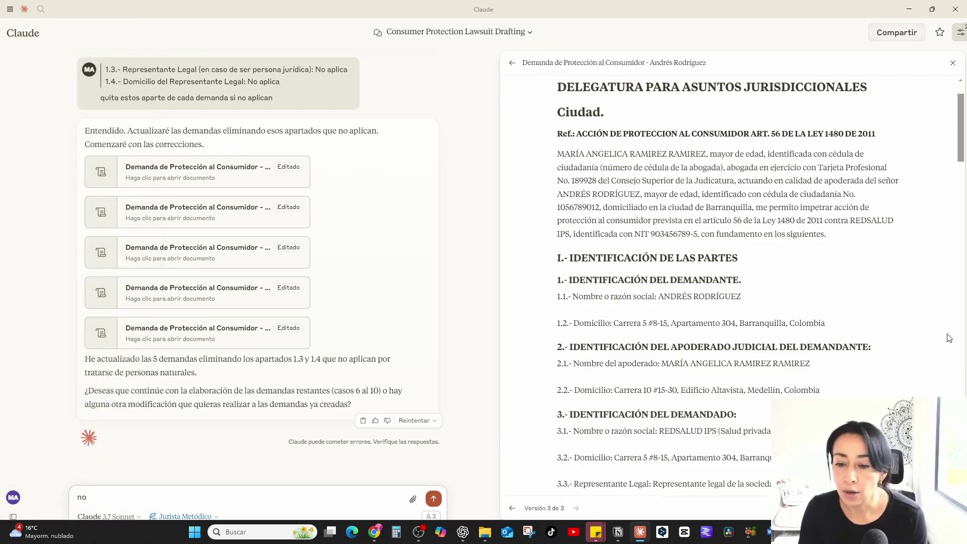
scroll(736, 263, down, 2)
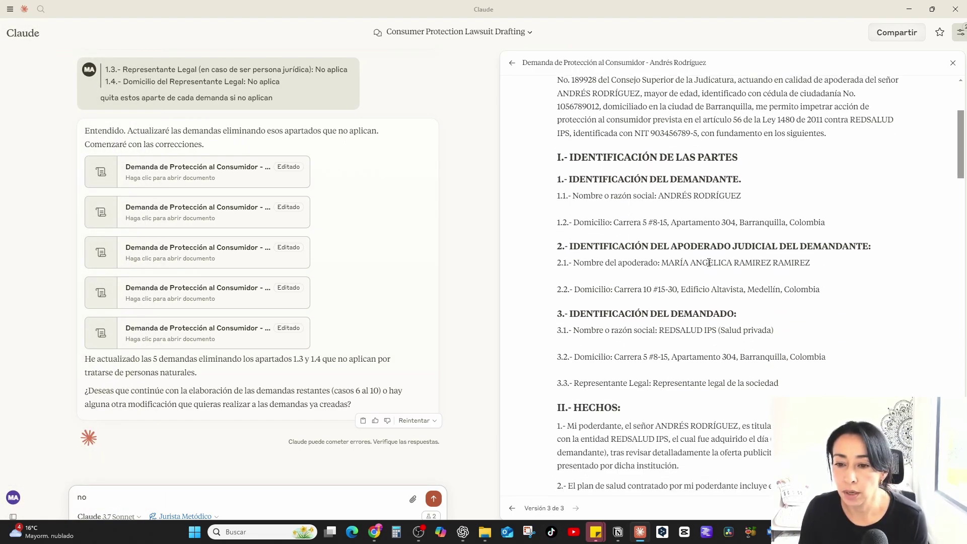
Step: Ask Claude to improve items 1.1 and 1.2 of the fifth lawsuit with the instruction "quita esta numeracion y deja viñetas, solo en esta demanda"
drag(826, 296, 553, 270)
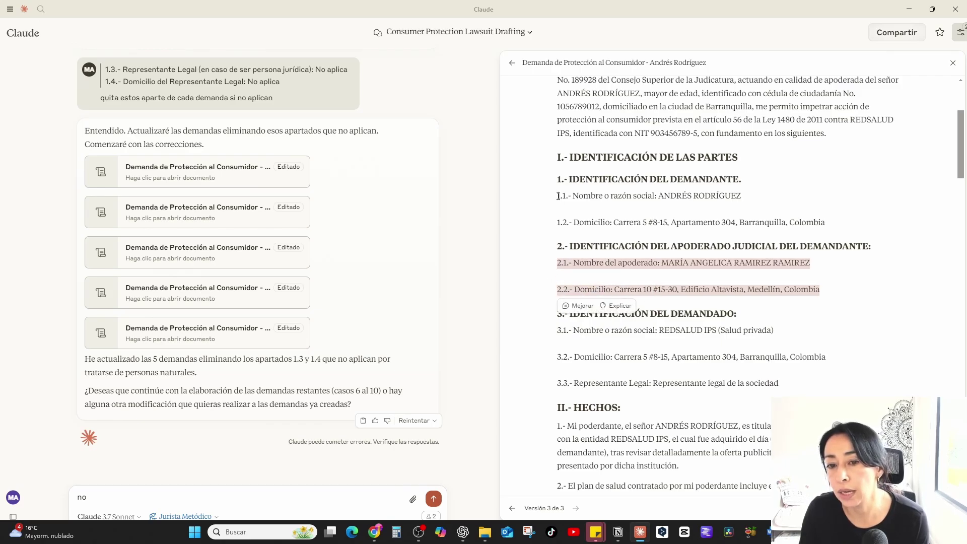
drag(557, 195, 845, 227)
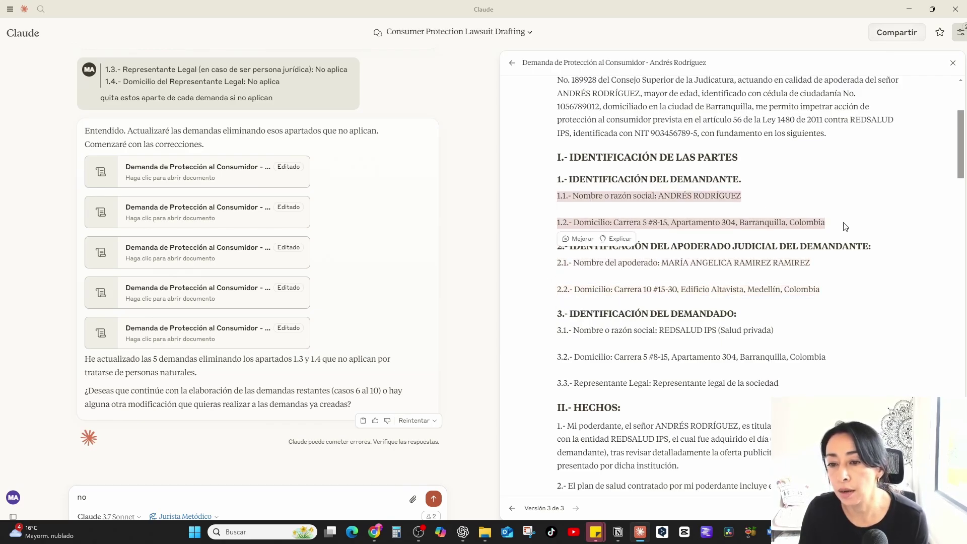
click(580, 238)
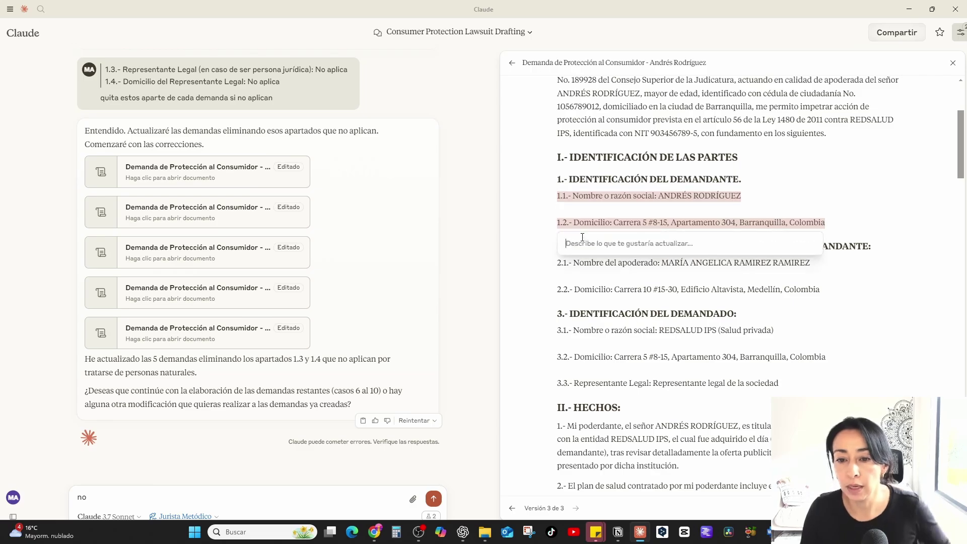
text(quita est)
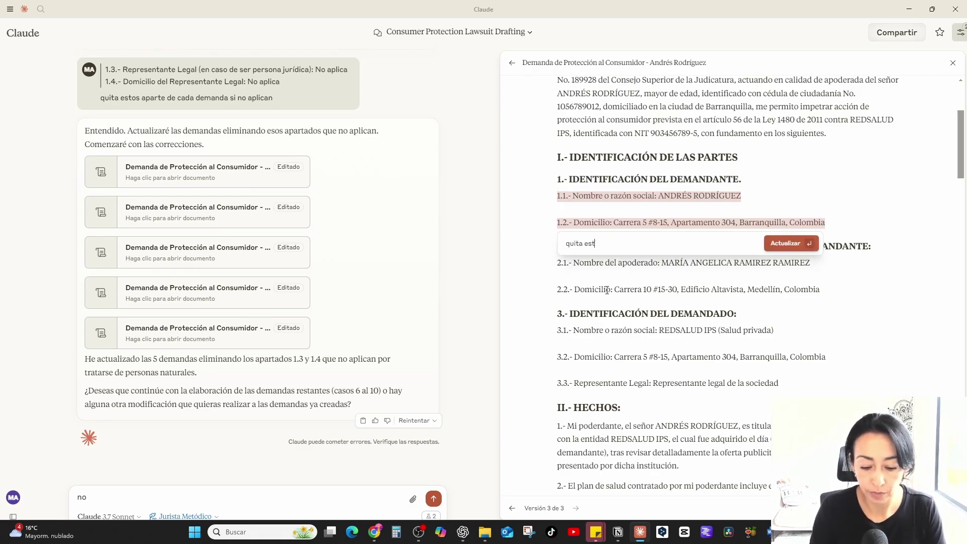
text(a numeracion)
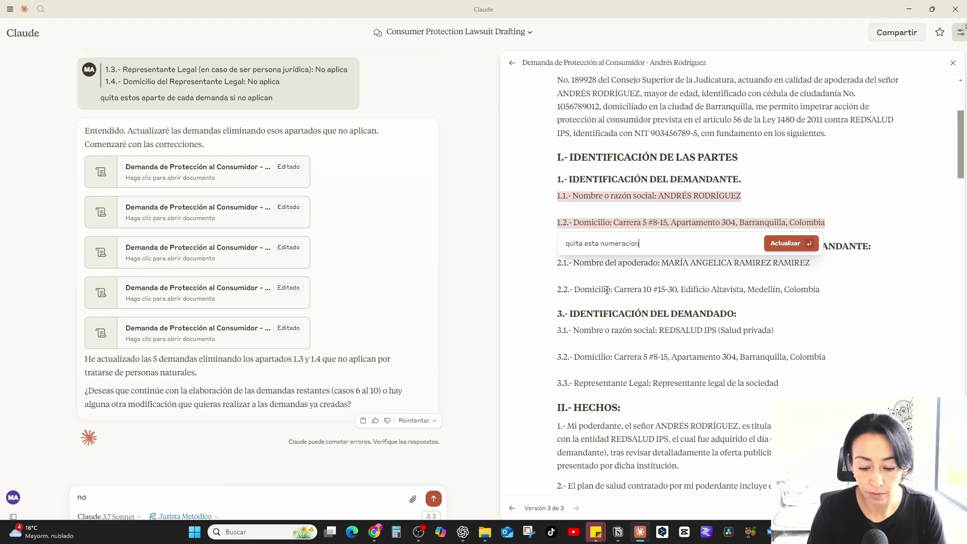
text( y deja viñetas, solo en esta demanda)
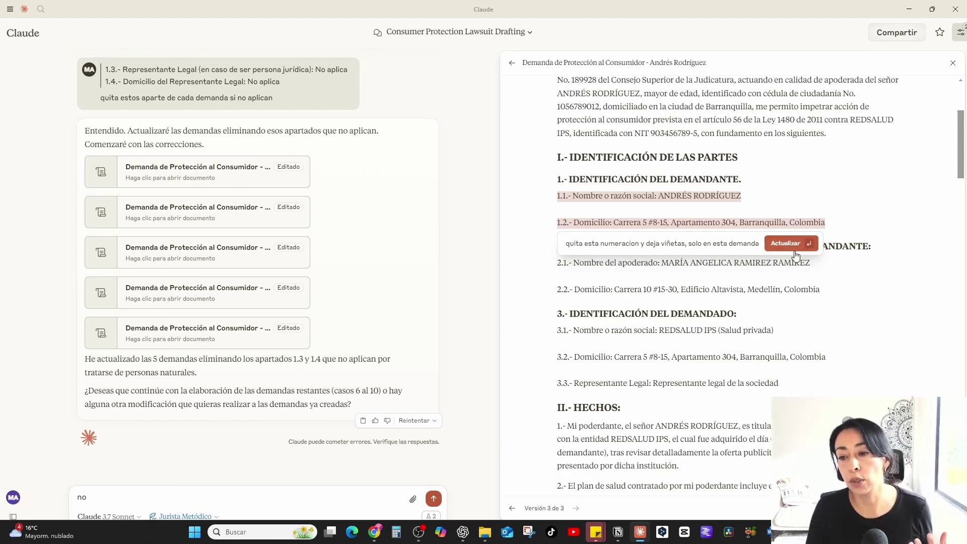
click(795, 248)
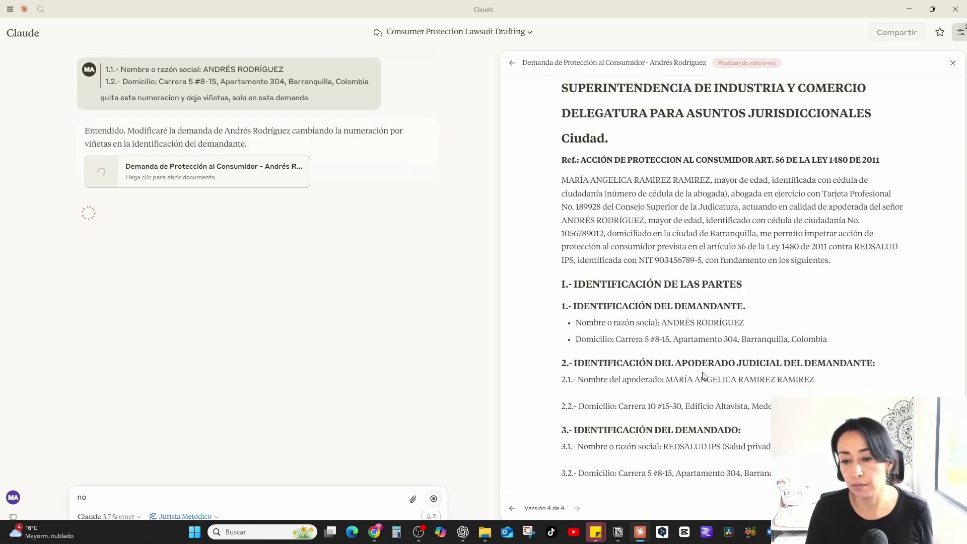
Step: Review the plaintiff's items and improve items 2.1 and 2.2 with "ajusta solo dejando viñetas en vez de numeracion en el punto 2 y 3"
scroll(704, 376, down, 1)
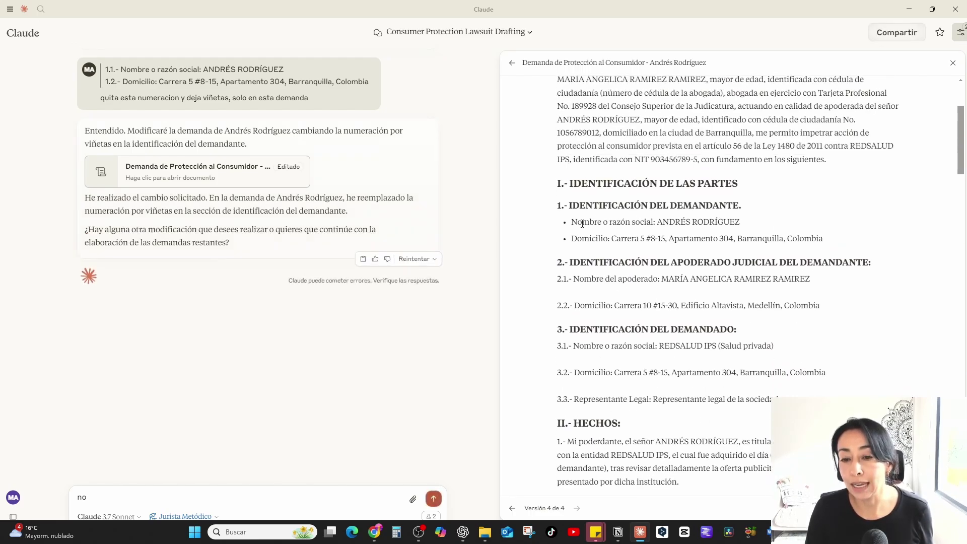
drag(580, 222, 714, 239)
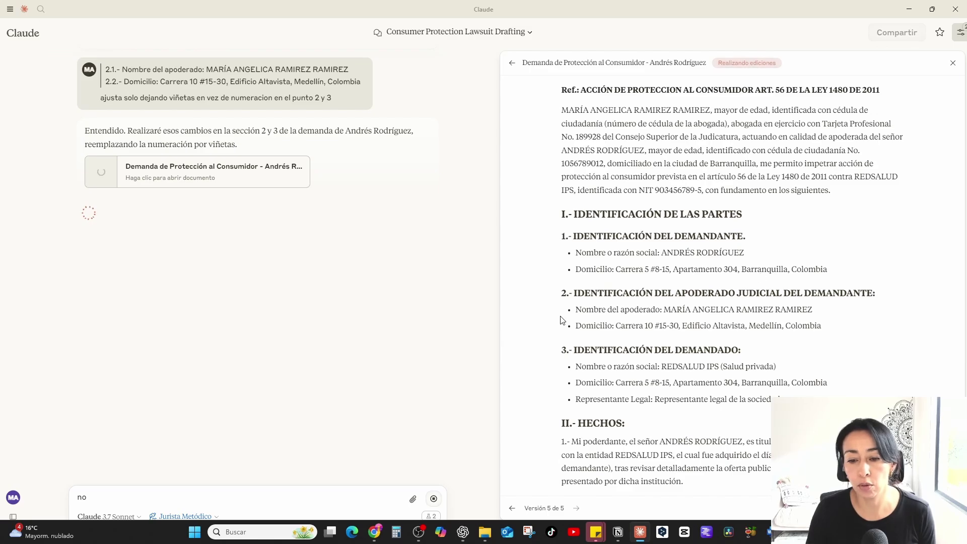
Step: Improve Hechos item 1 with the instruction "incluye en cada hecho lo siguiente al iniciar el hecho, en vez de numeracion incluye ejemplo, hecho primero, hecho segundo, etc"
scroll(625, 190, down, 5)
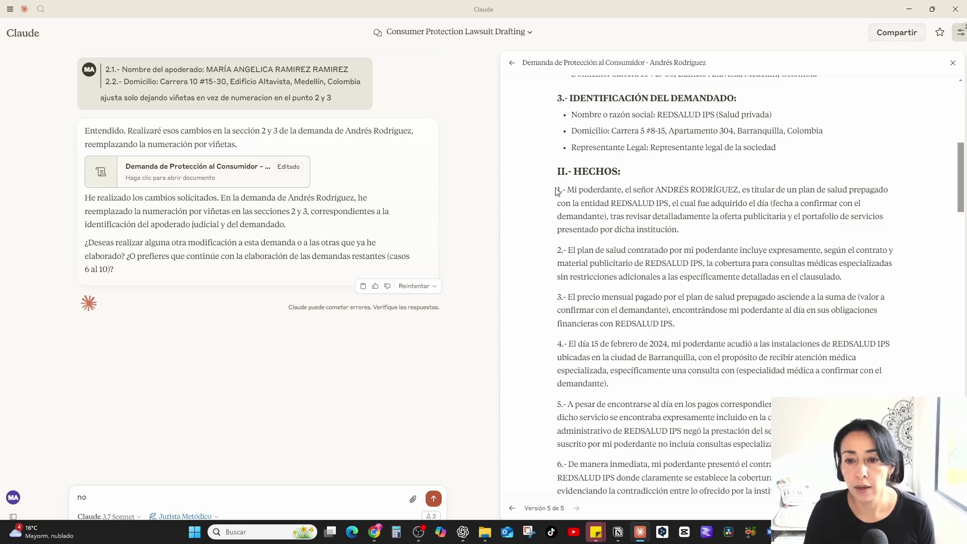
drag(578, 191, 557, 192)
drag(575, 250, 557, 251)
click(562, 272)
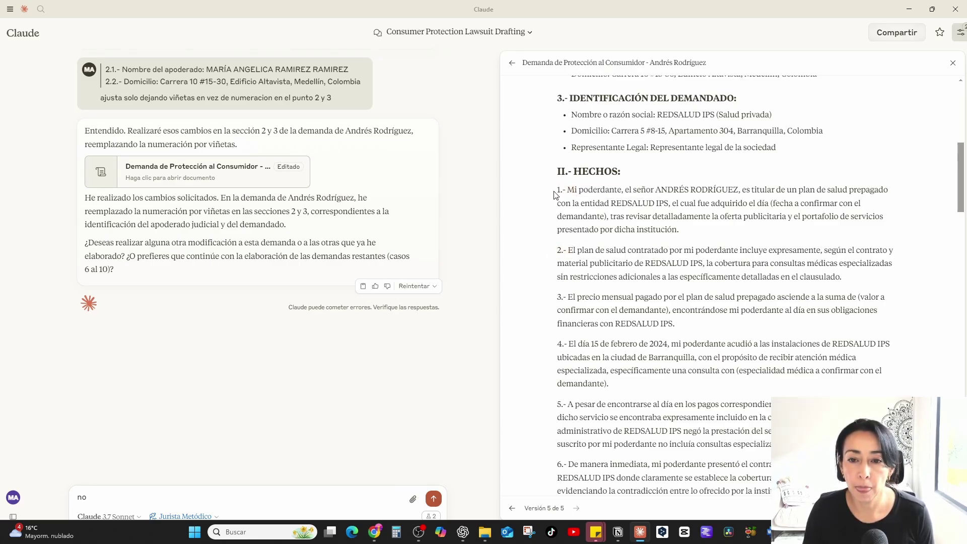
drag(556, 191, 679, 231)
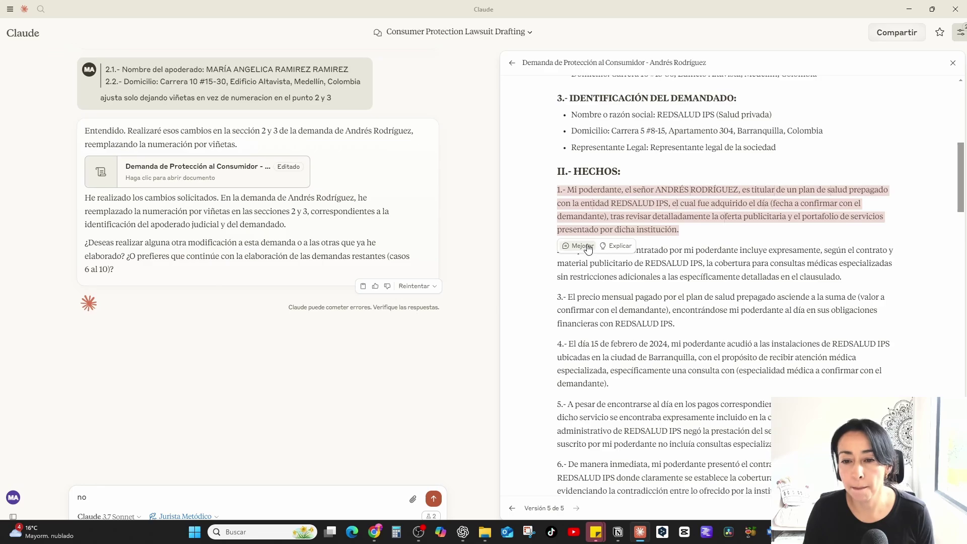
click(580, 245)
text(incluya en cada hecho lo siguiente al iniciar el hecho,)
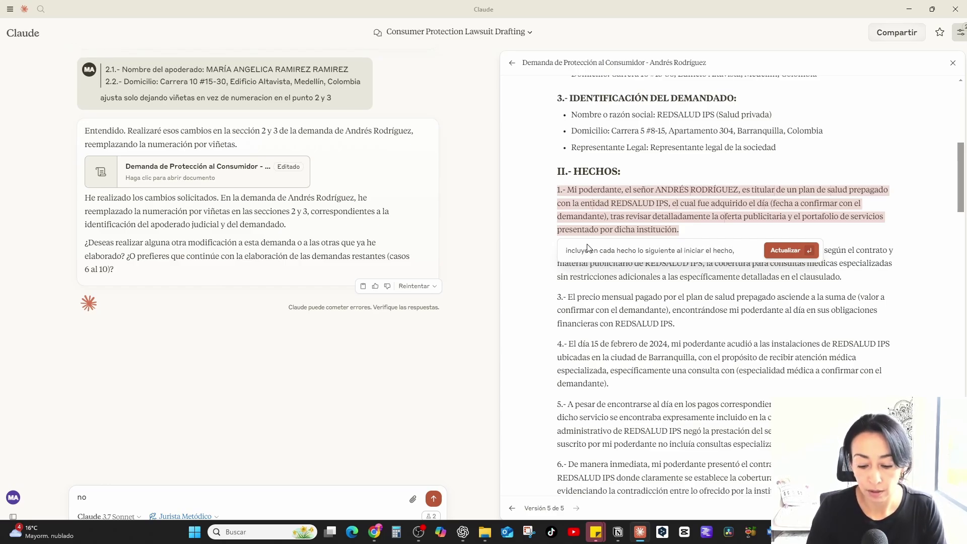
text(z de numeracion)
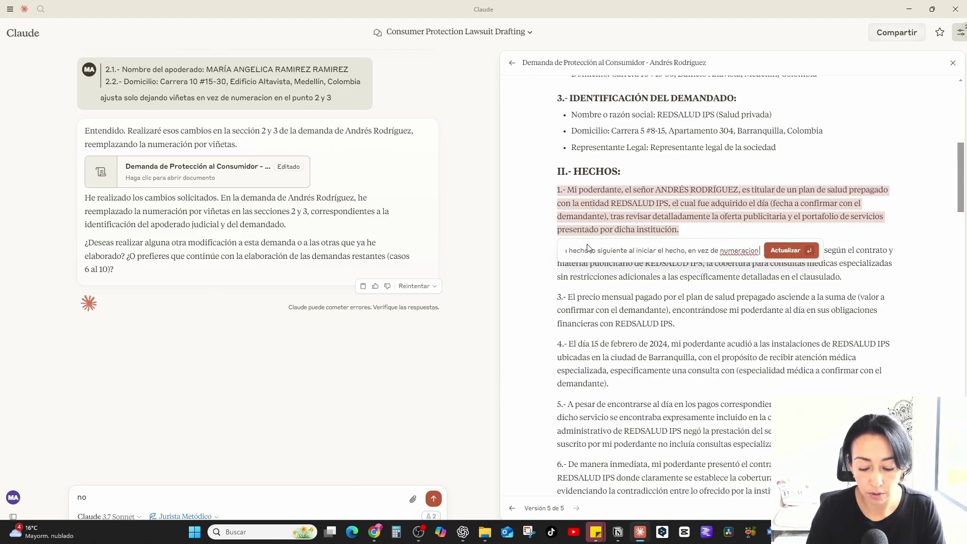
text( incluye ejem)
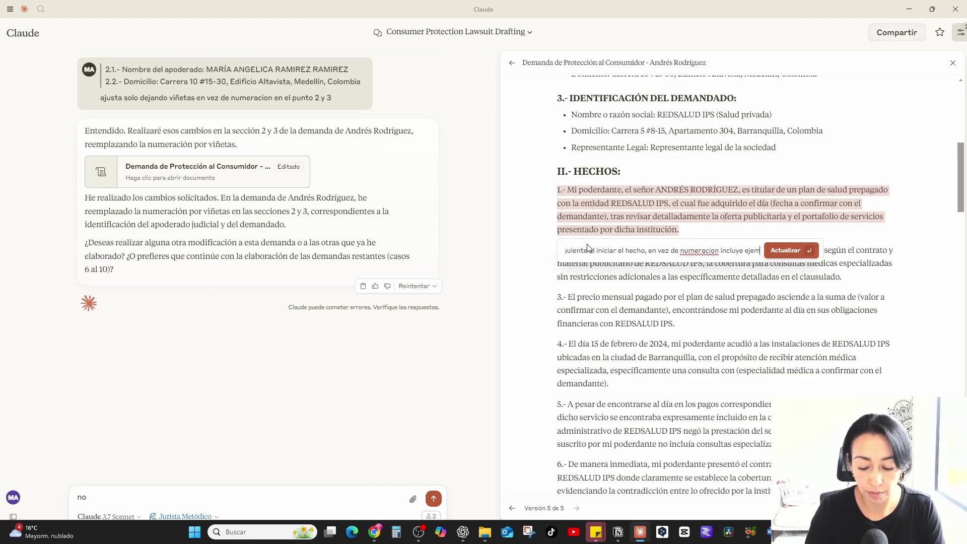
text(plo, h)
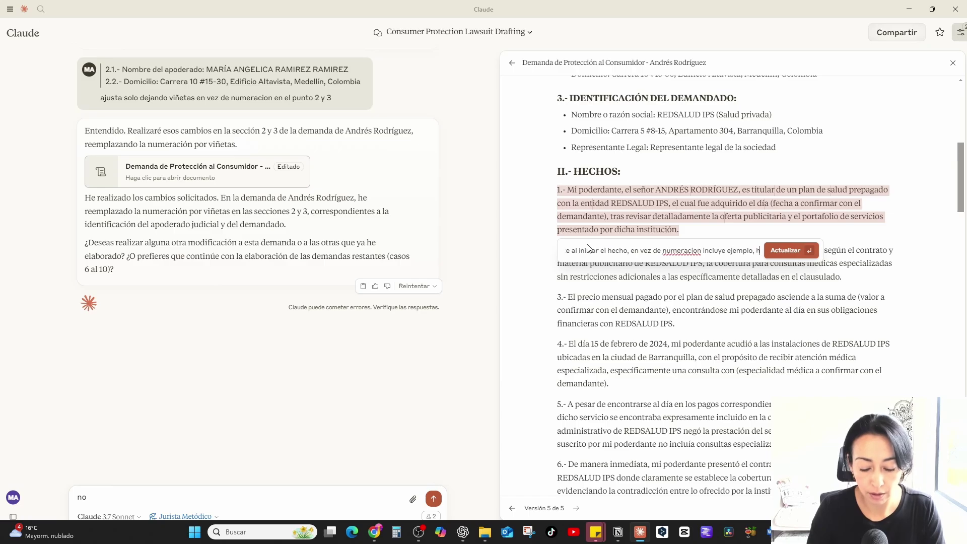
text(echo rp)
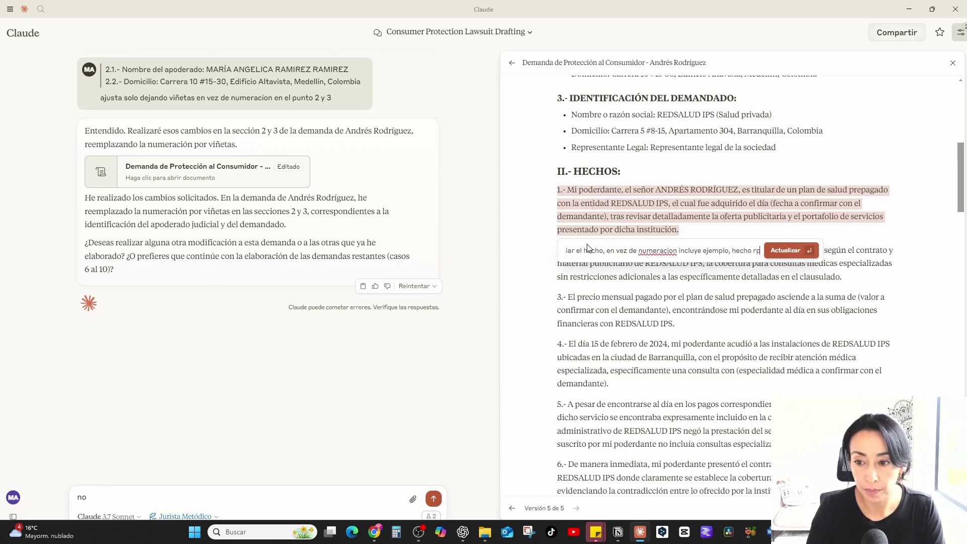
key(BackSpace)
key(BackSpace)
text(prime)
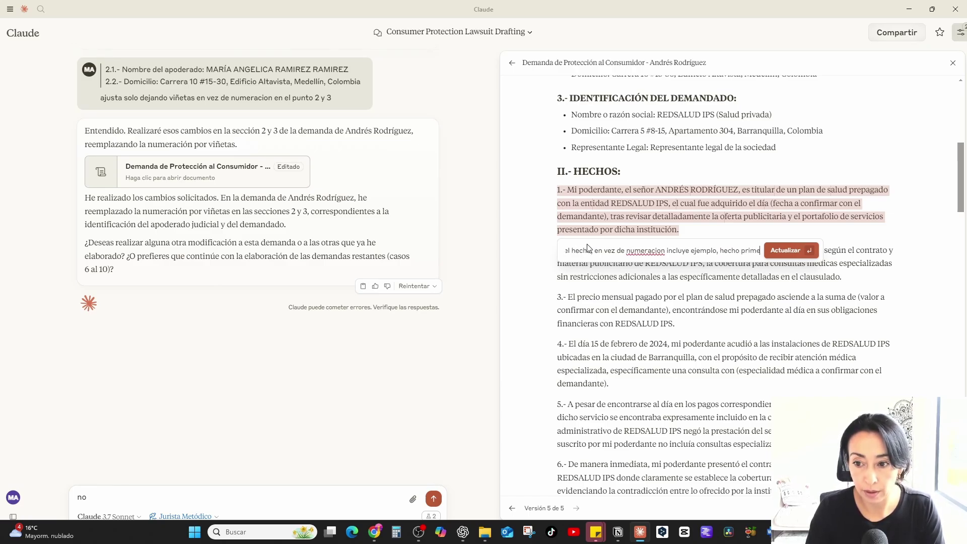
text(ro, hech)
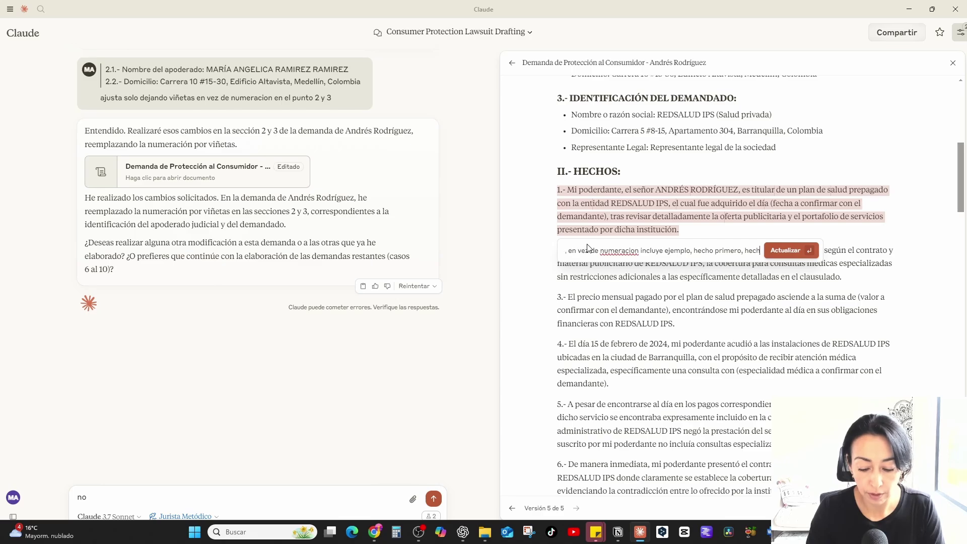
text(o seg)
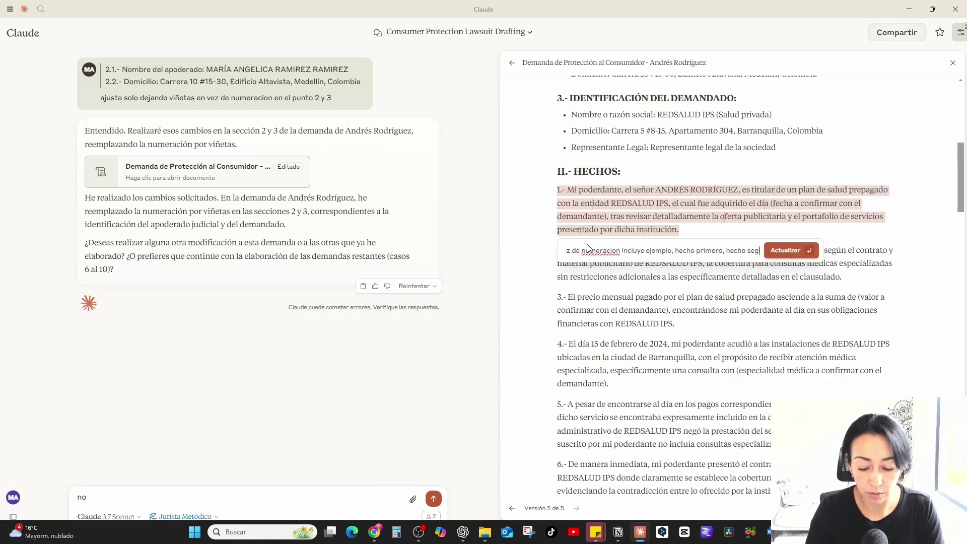
text(undo, etc)
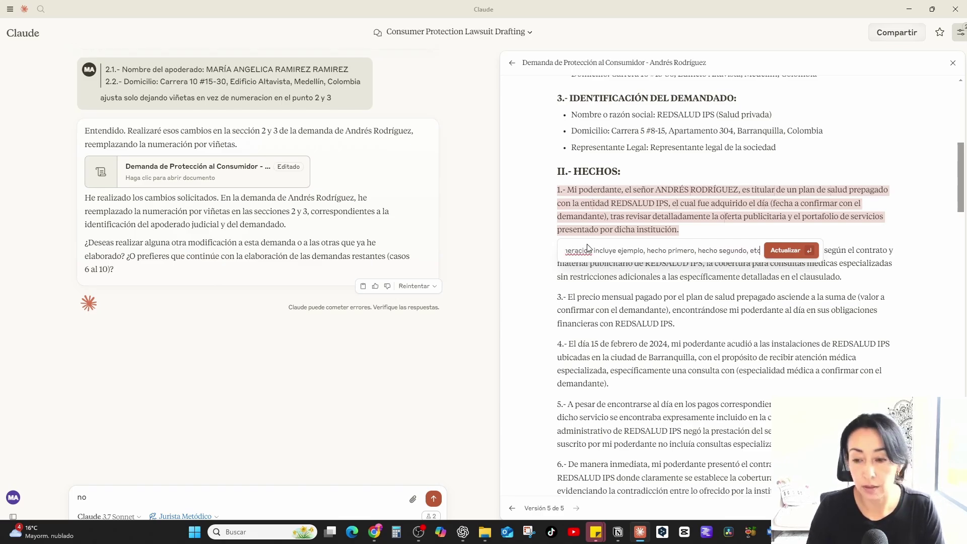
key(Return)
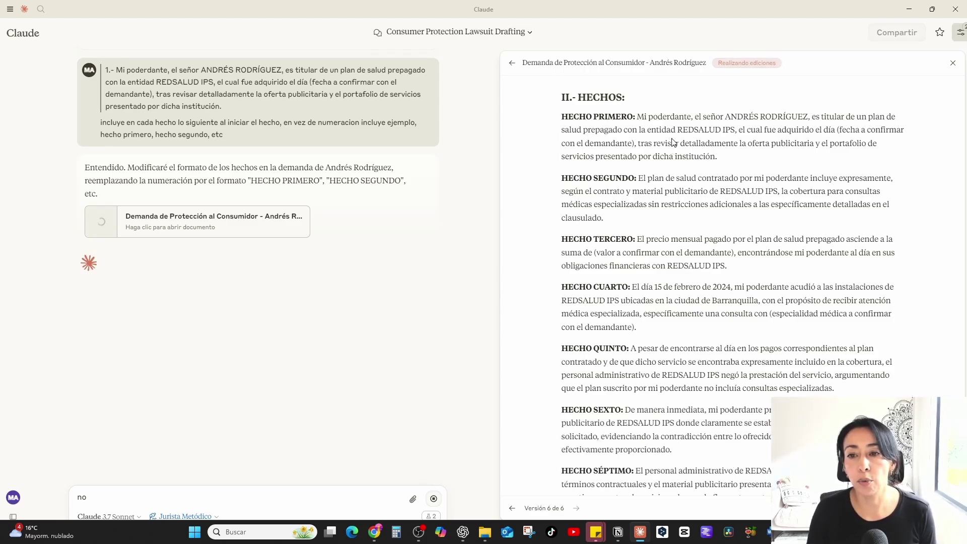
Step: Ask Claude to improve the text of Hecho Tercero with the instruction "incluye el valor de 20 millones de pesos y realizar este hecho mas amplio."
drag(715, 156, 637, 118)
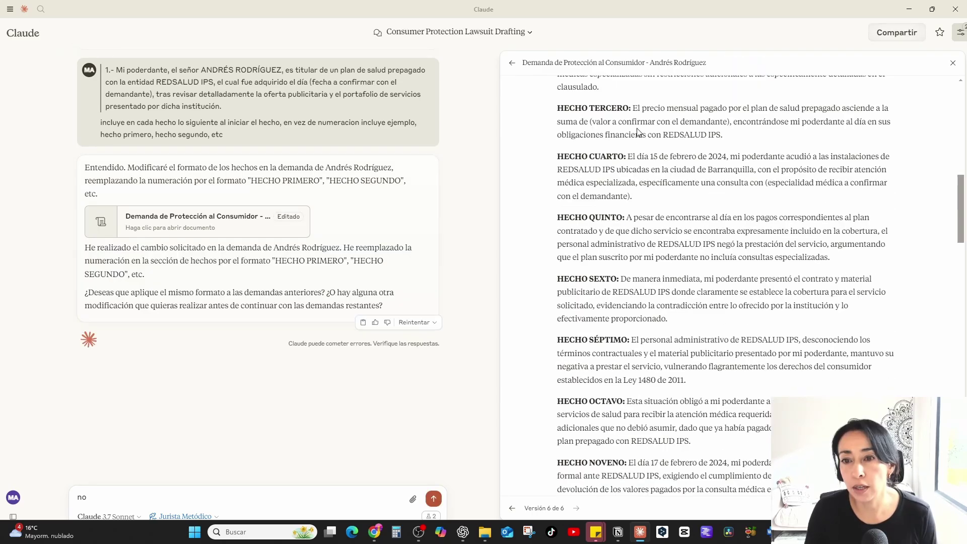
scroll(638, 134, up, 1)
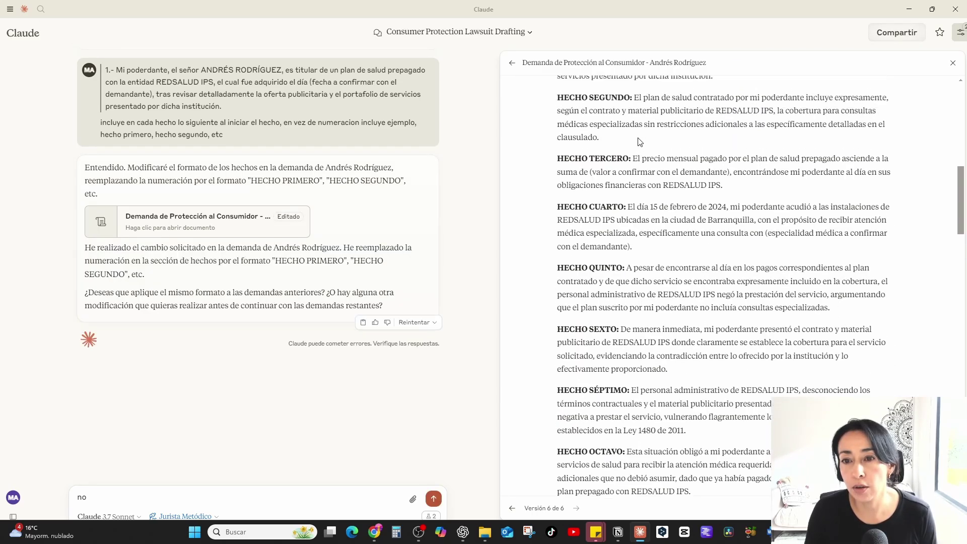
drag(635, 157, 723, 185)
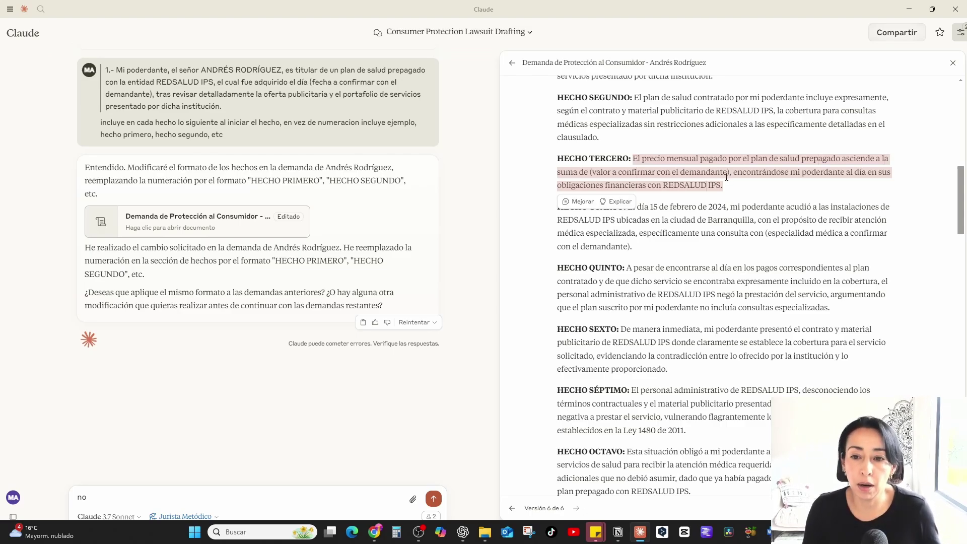
click(578, 201)
text(incluye el valor de 20)
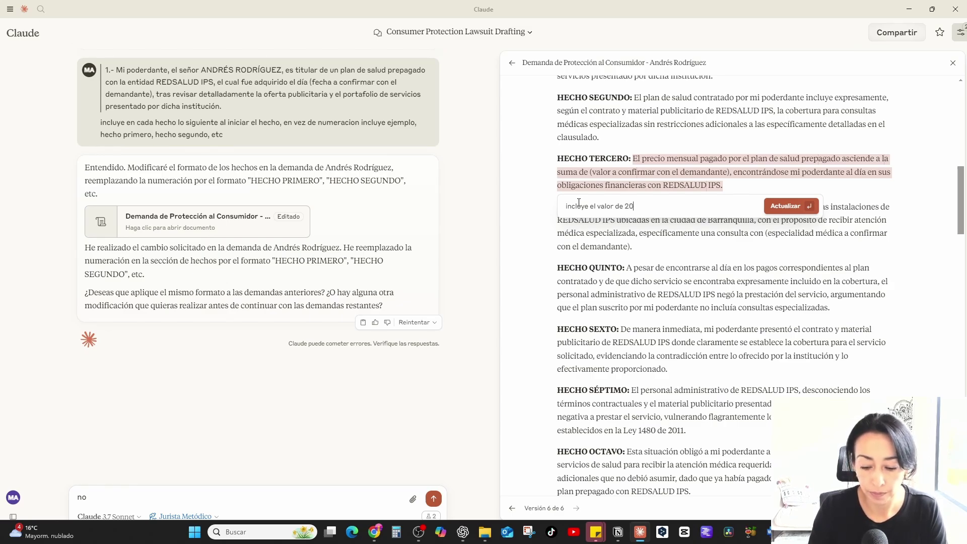
text(millones de pes)
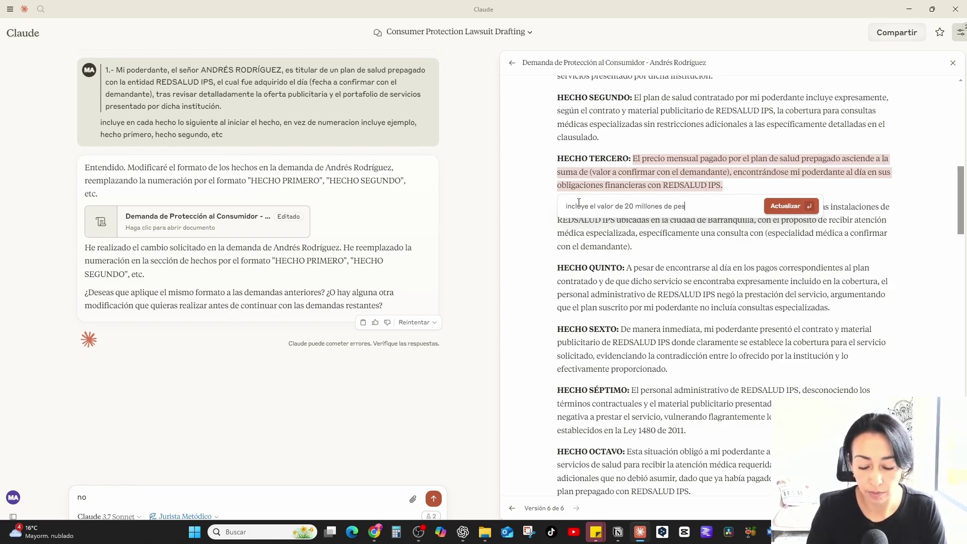
text(os y realiza)
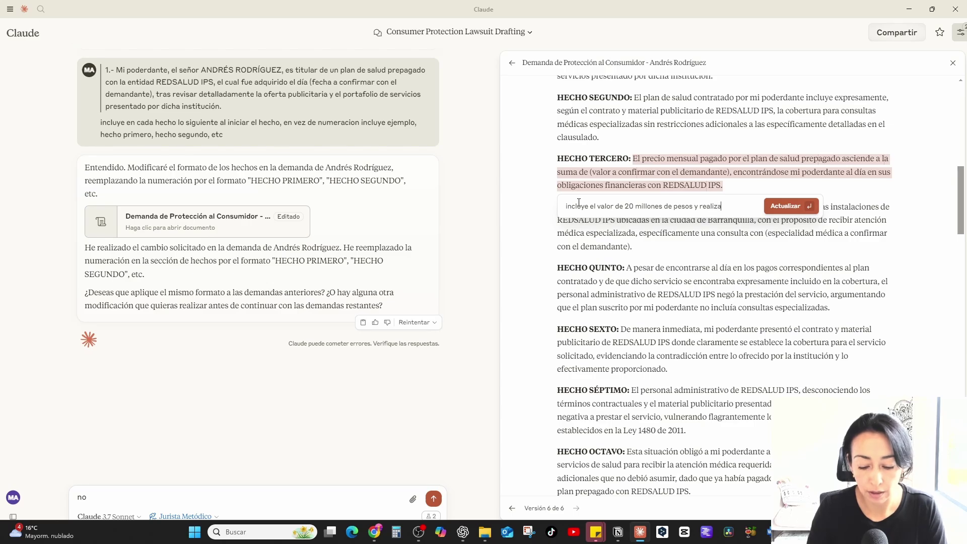
text(r este hecho mas)
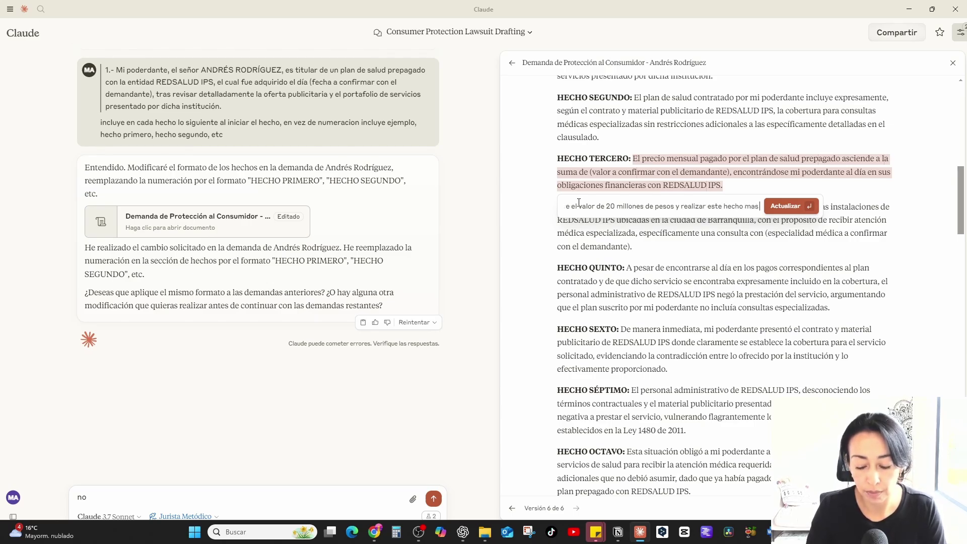
text( amplio.)
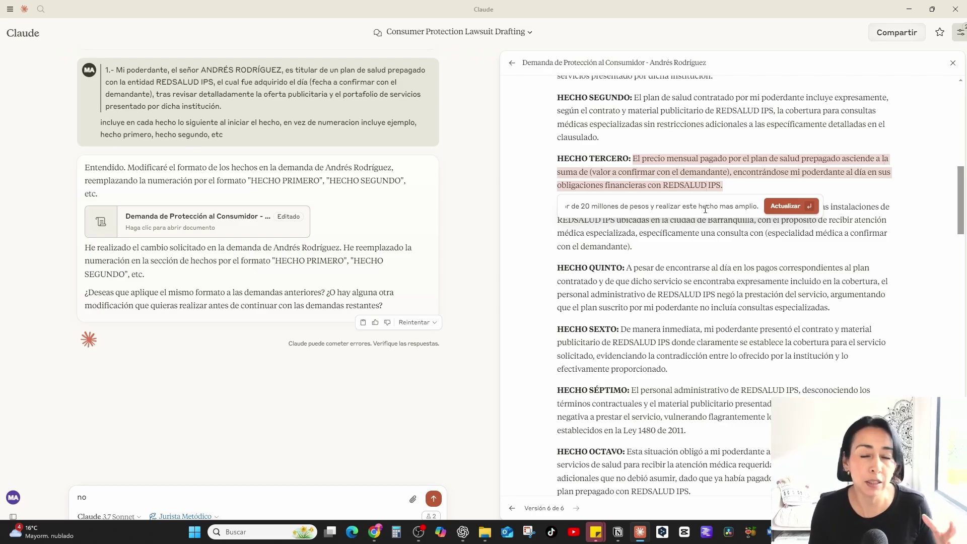
click(806, 206)
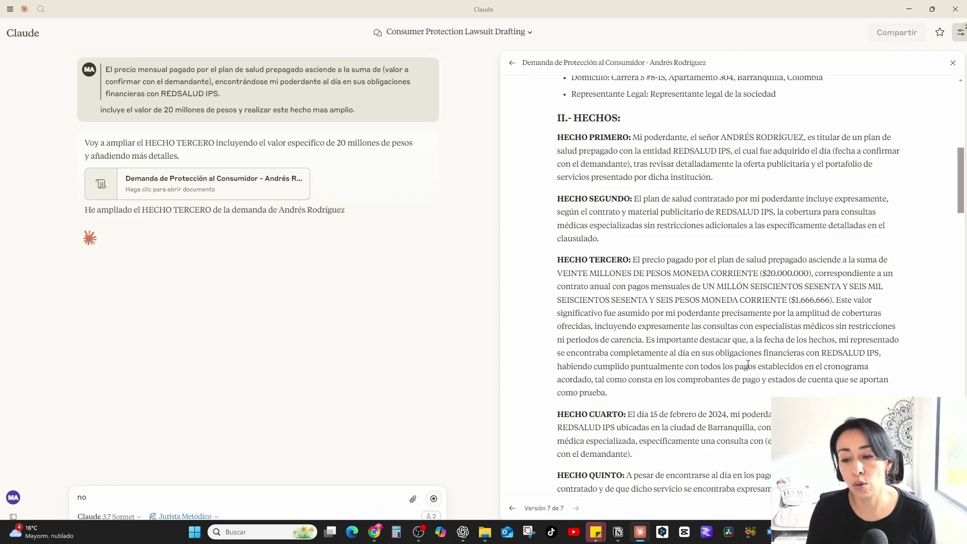
Step: Review the rewritten Hecho Tercero paragraph in the fifth lawsuit
drag(639, 395, 633, 261)
click(637, 285)
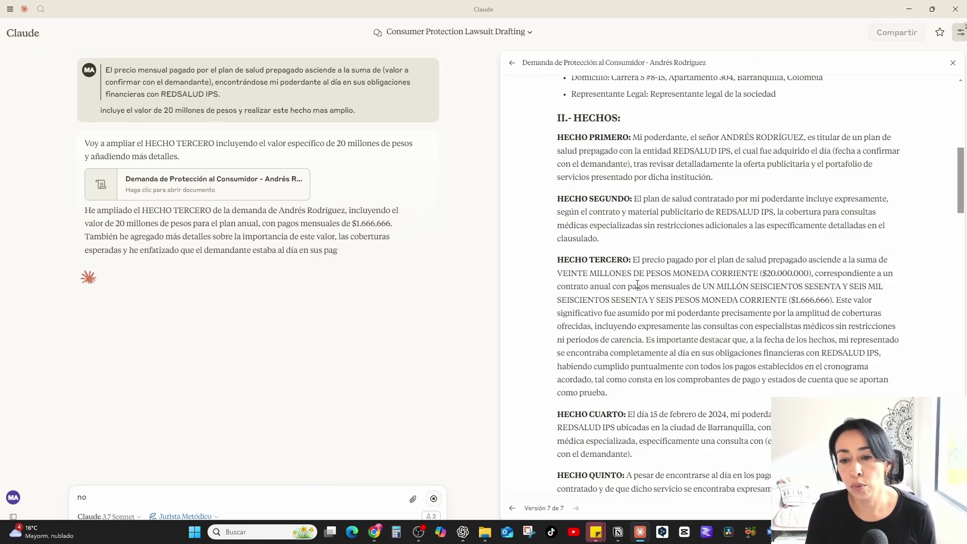
Step: Examine the payment amounts in Hecho Tercero and the facts that follow it in the lawsuit draft
drag(666, 288, 715, 291)
click(754, 298)
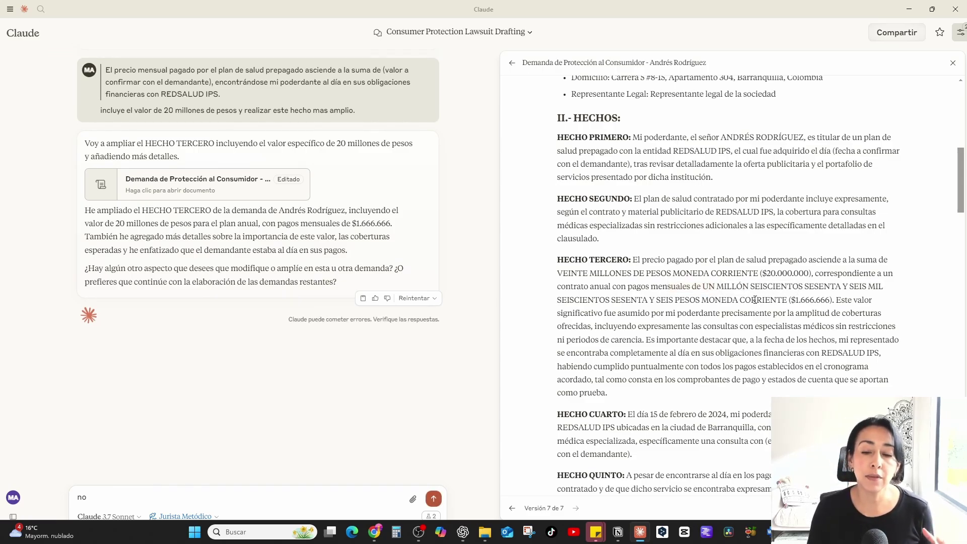
scroll(754, 300, down, 2)
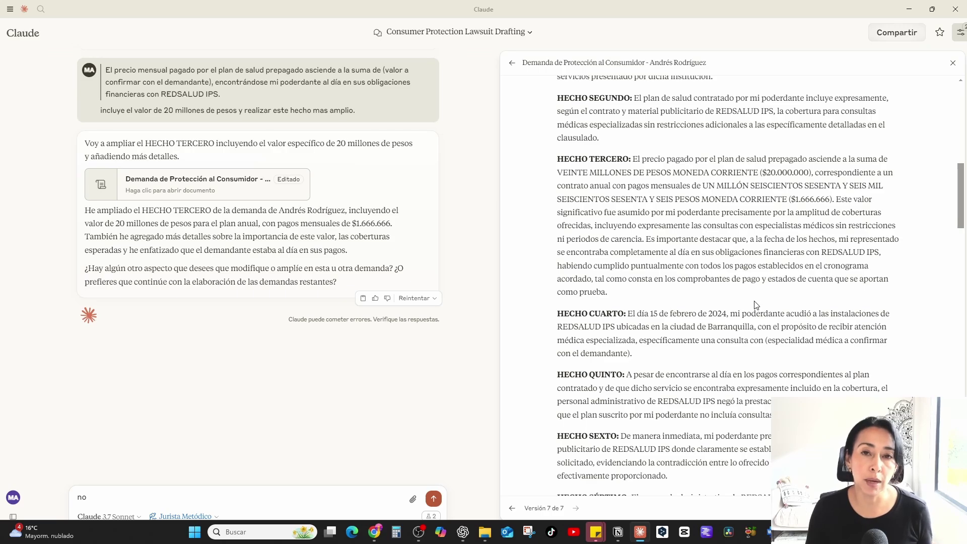
scroll(755, 304, up, 3)
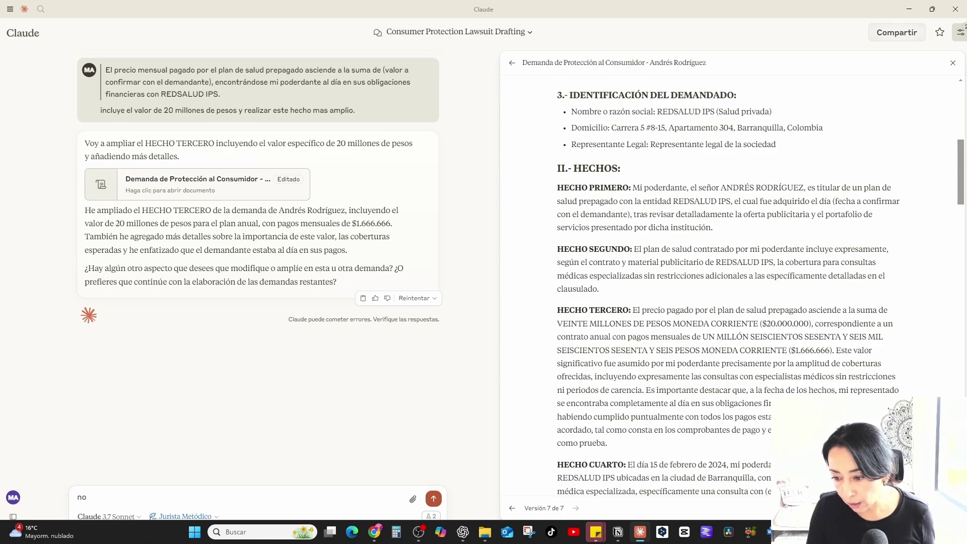
Step: Switch to Word, create a blank document and paste the copied lawsuit text into it
mouse_move(769, 532)
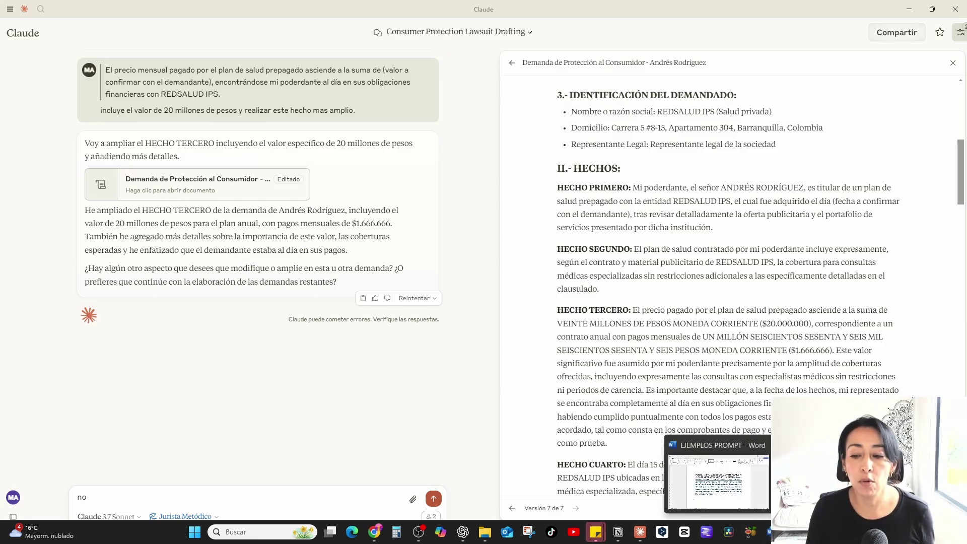
click(683, 492)
click(22, 32)
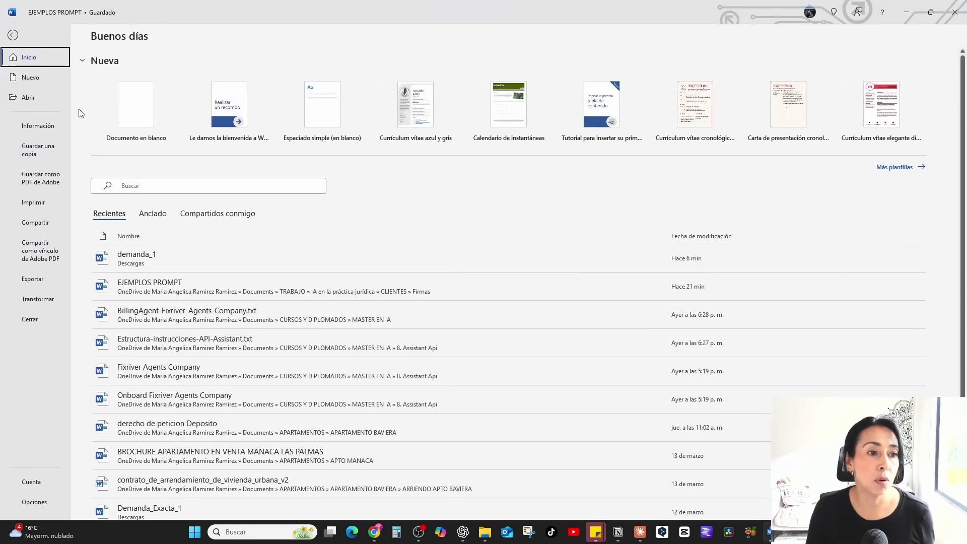
click(121, 116)
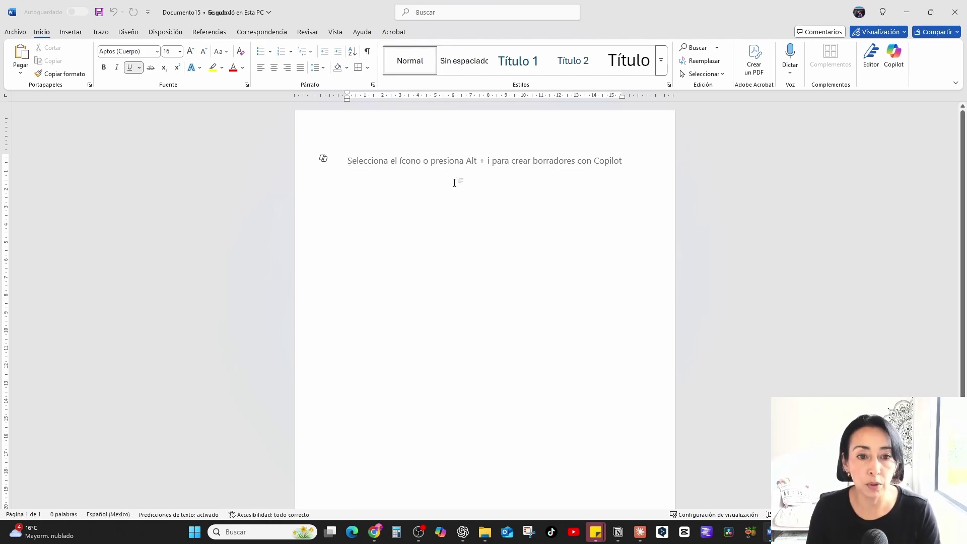
key(ctrl+v)
Step: Insert a blank line above the opening line "Señores" in the pasted lawsuit
scroll(726, 379, up, 6)
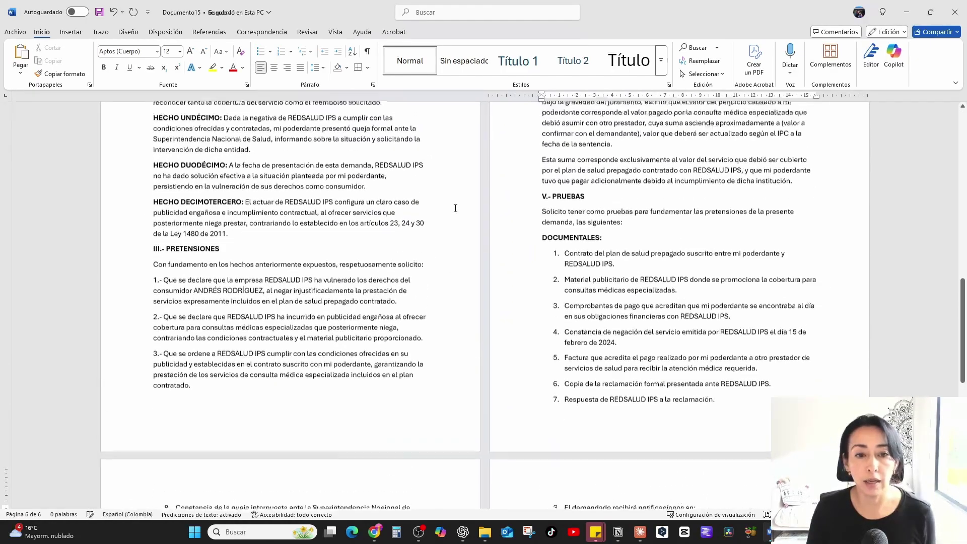
scroll(726, 379, up, 6)
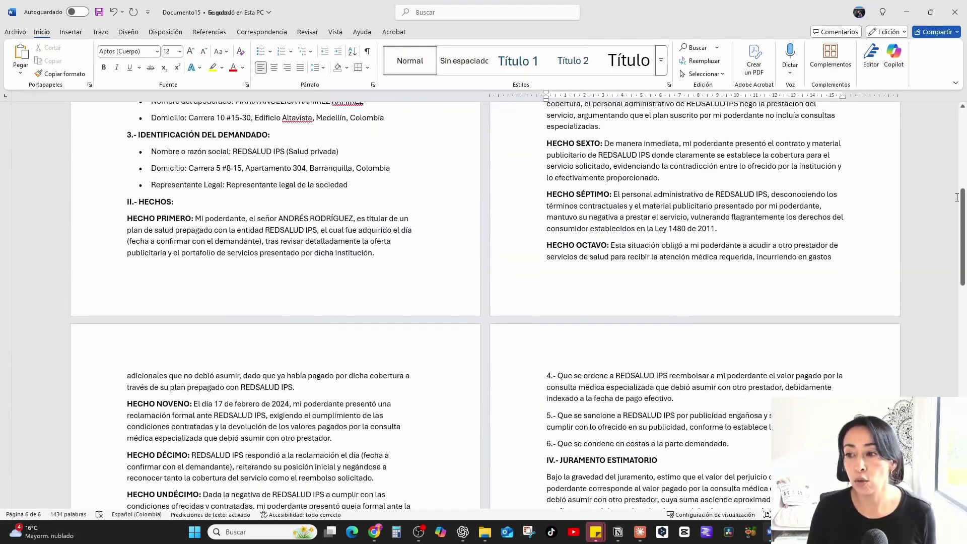
drag(965, 211, 945, 119)
ctrl+scroll(389, 293, up, 2)
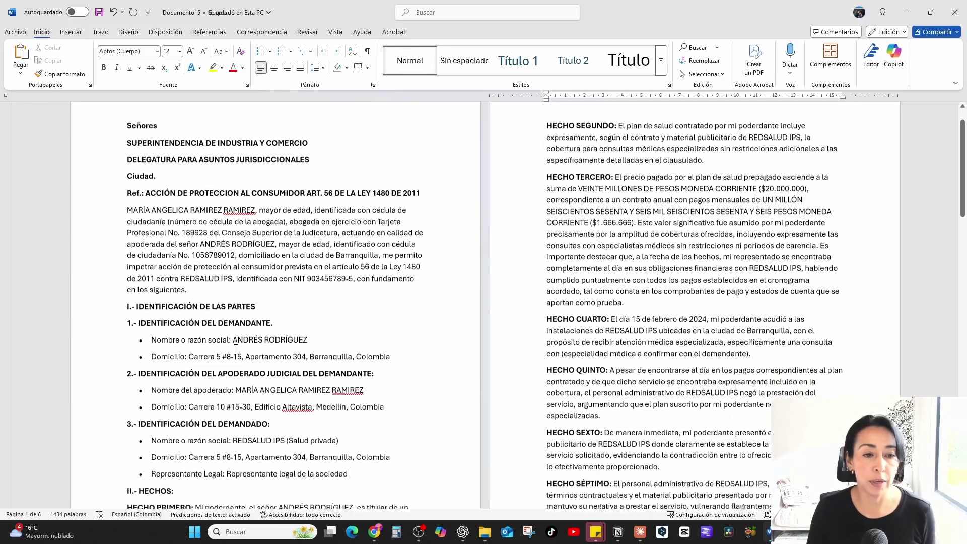
drag(282, 237, 282, 201)
click(373, 255)
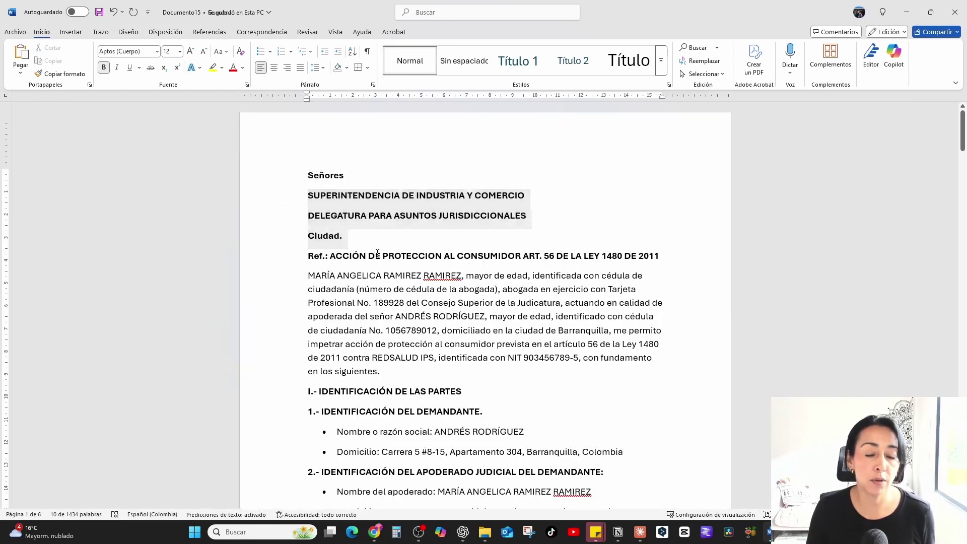
key(Return)
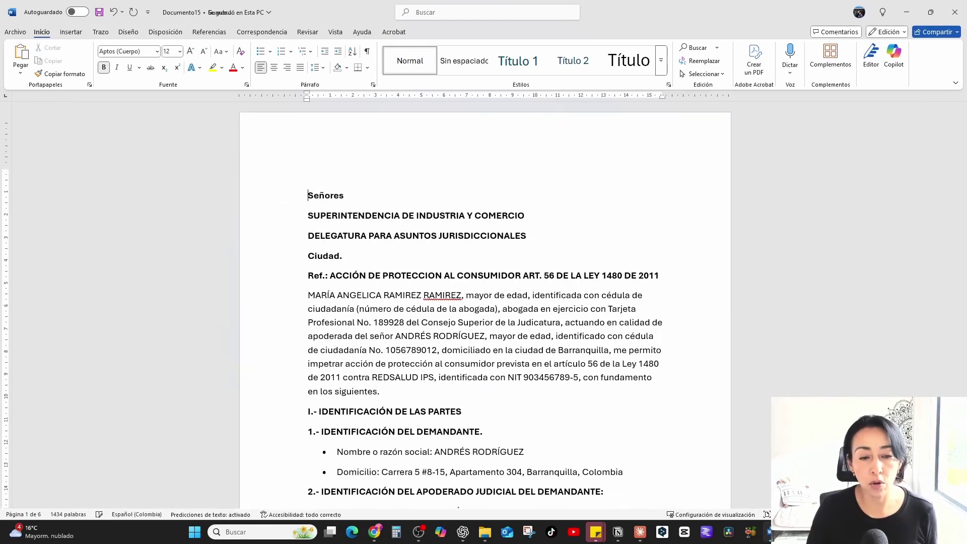
Step: Review the pasted lawsuit through Notificaciones alongside the downloaded lawsuit file in Word, and switch back to the draft in Claude
scroll(441, 235, down, 15)
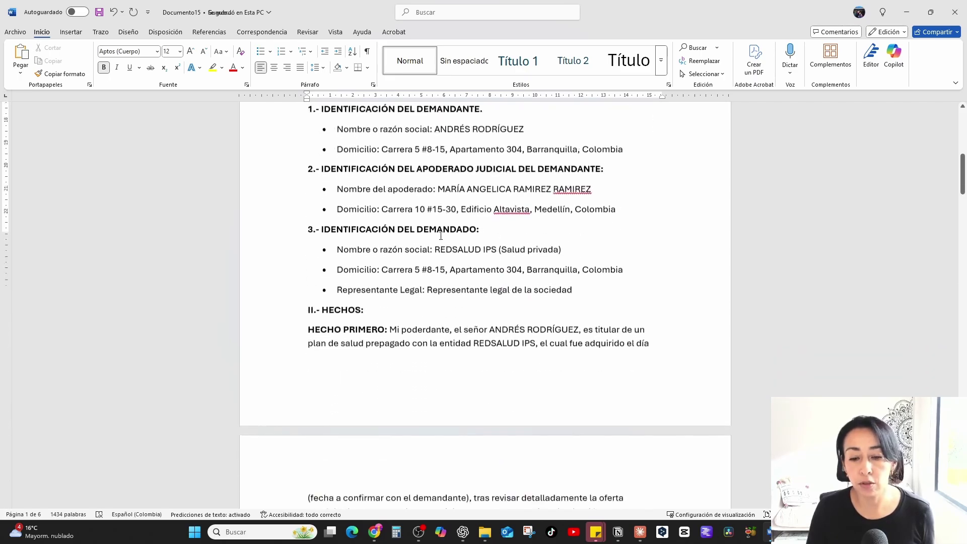
scroll(441, 235, down, 10)
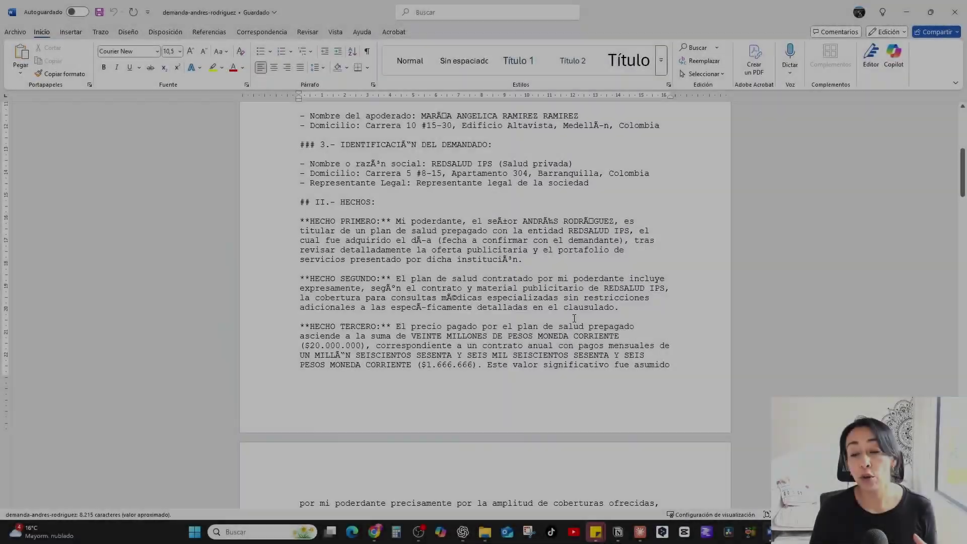
scroll(574, 318, down, 10)
scroll(574, 318, down, 5)
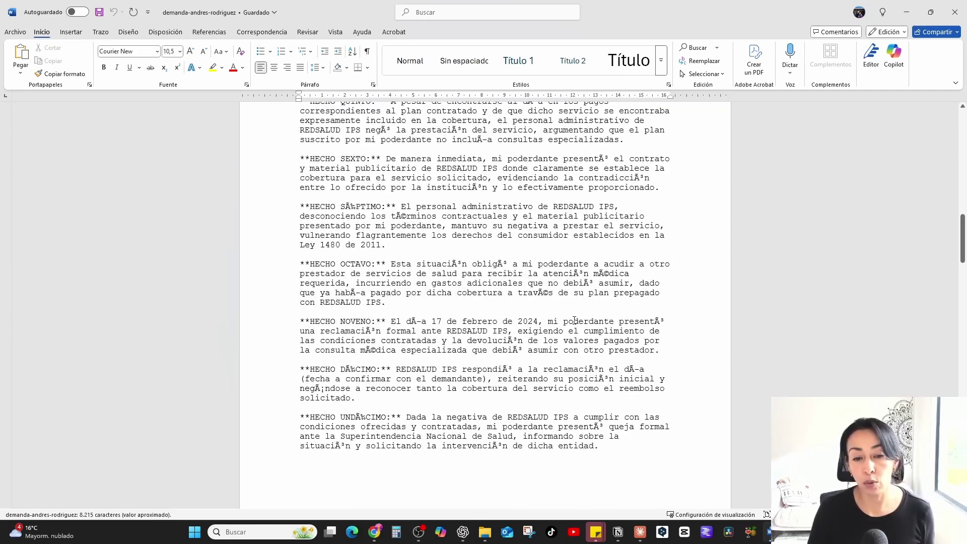
drag(391, 322, 670, 322)
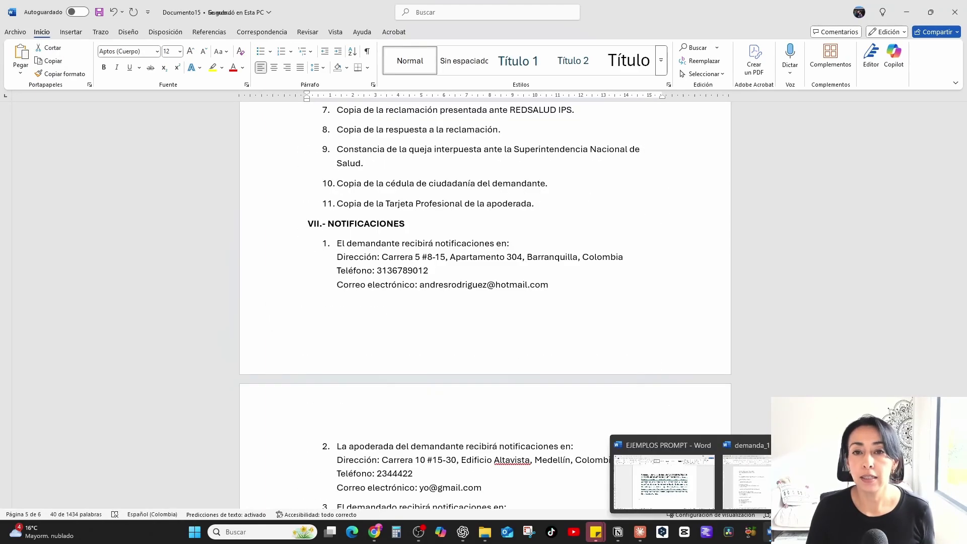
scroll(619, 312, up, 1)
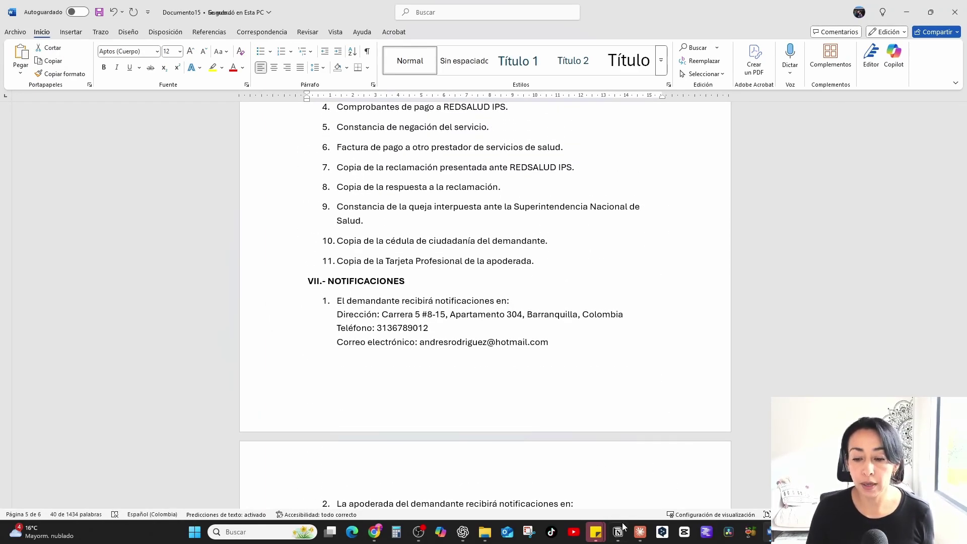
click(640, 473)
scroll(862, 380, down, 2)
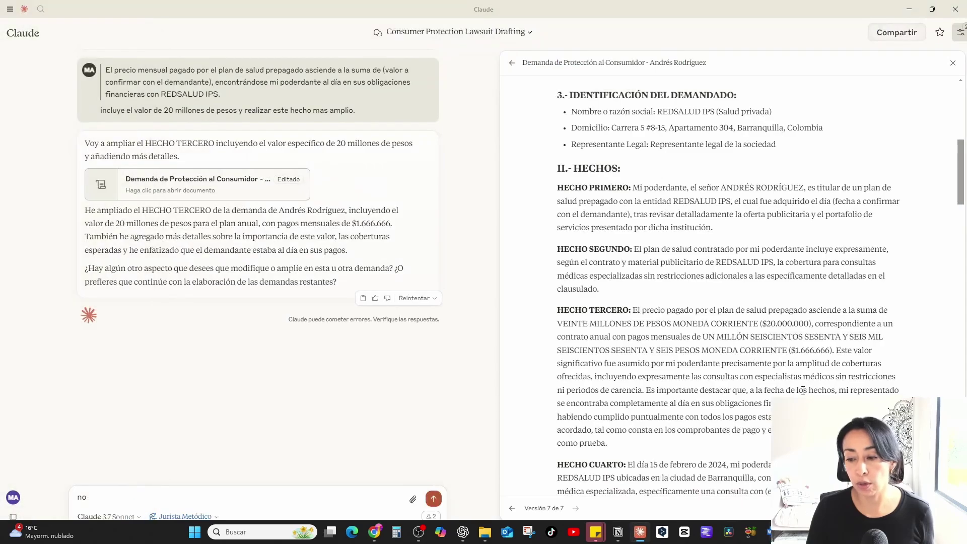